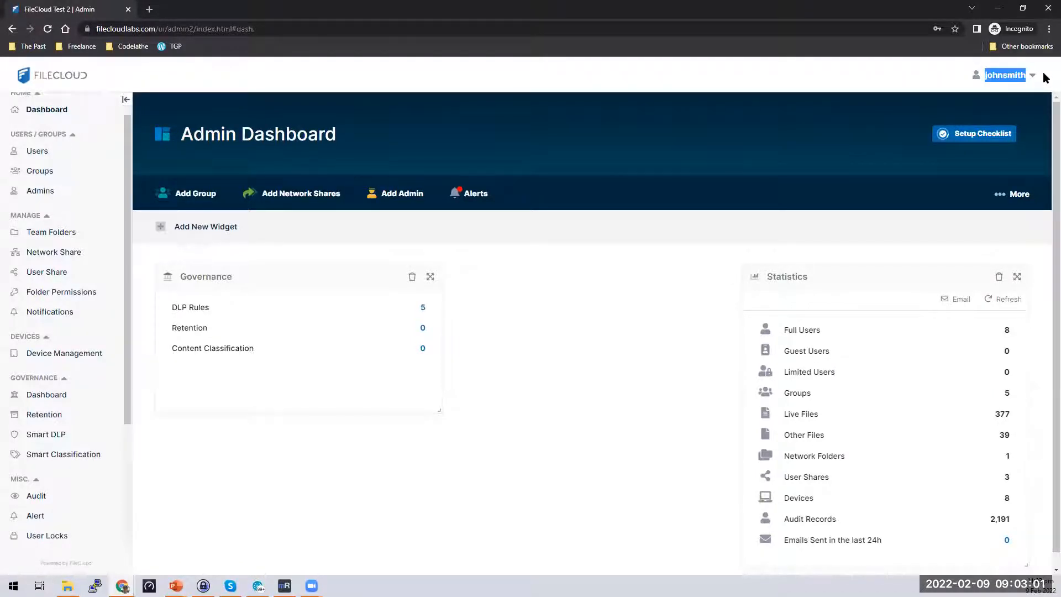
Switch back to the main admin's browser window showing the Manage Admin Roles page.
{"action": "scroll", "coordinate": [70, 189], "scroll_direction": "down", "scroll_amount": 1}
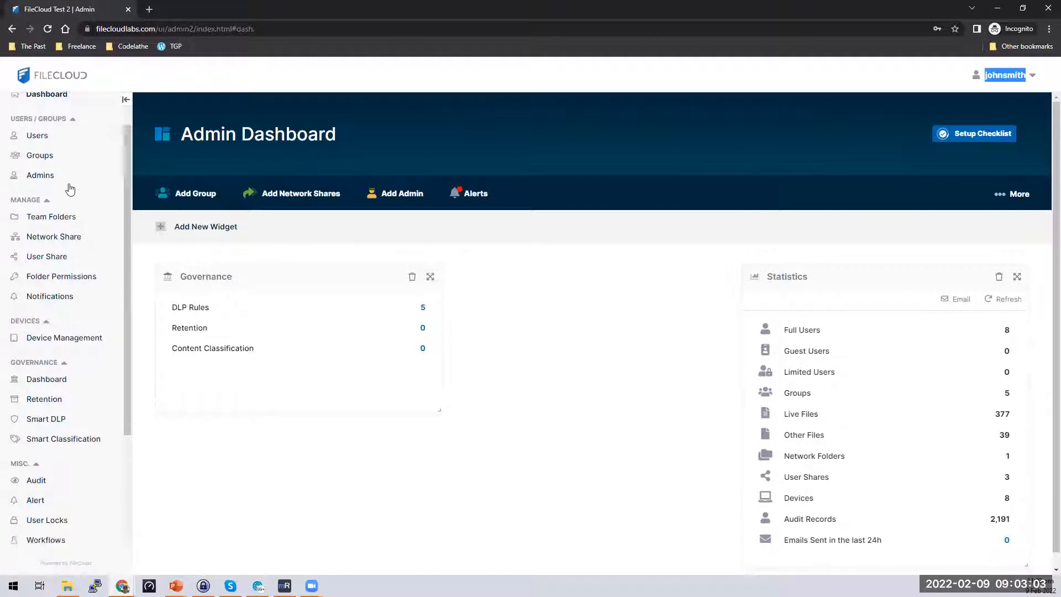
{"action": "scroll", "coordinate": [70, 190], "scroll_direction": "up", "scroll_amount": 1}
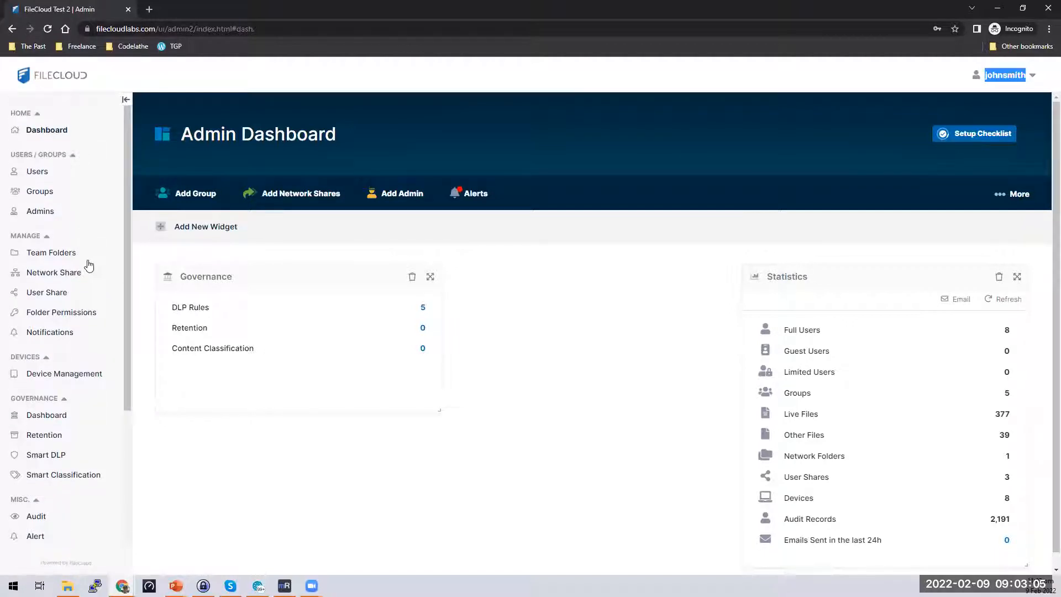
{"action": "scroll", "coordinate": [87, 379], "scroll_direction": "down", "scroll_amount": 4}
{"action": "scroll", "coordinate": [78, 498], "scroll_direction": "up", "scroll_amount": 3}
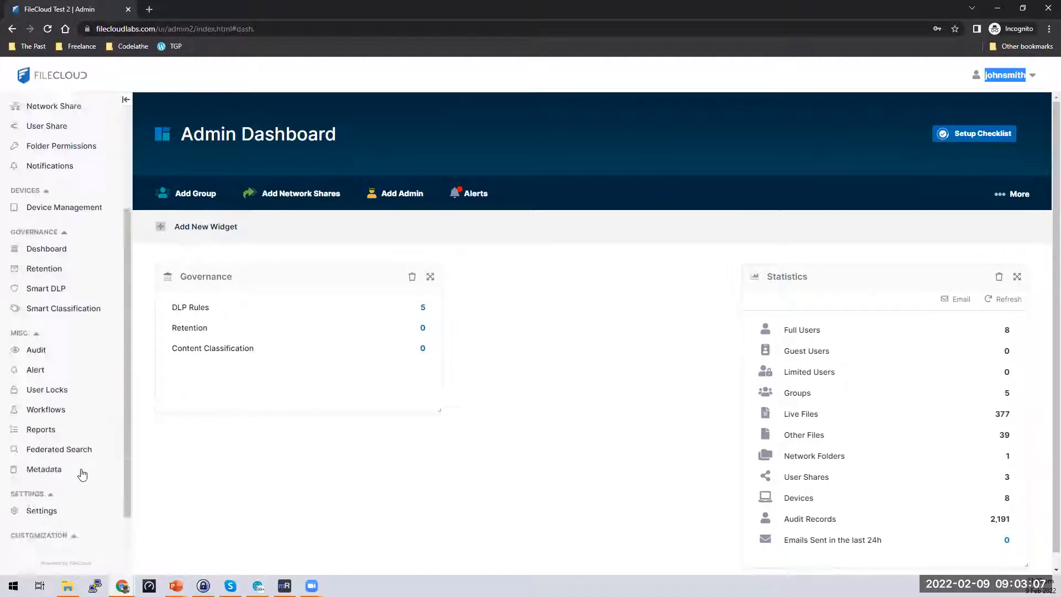
{"action": "scroll", "coordinate": [83, 348], "scroll_direction": "up", "scroll_amount": 2}
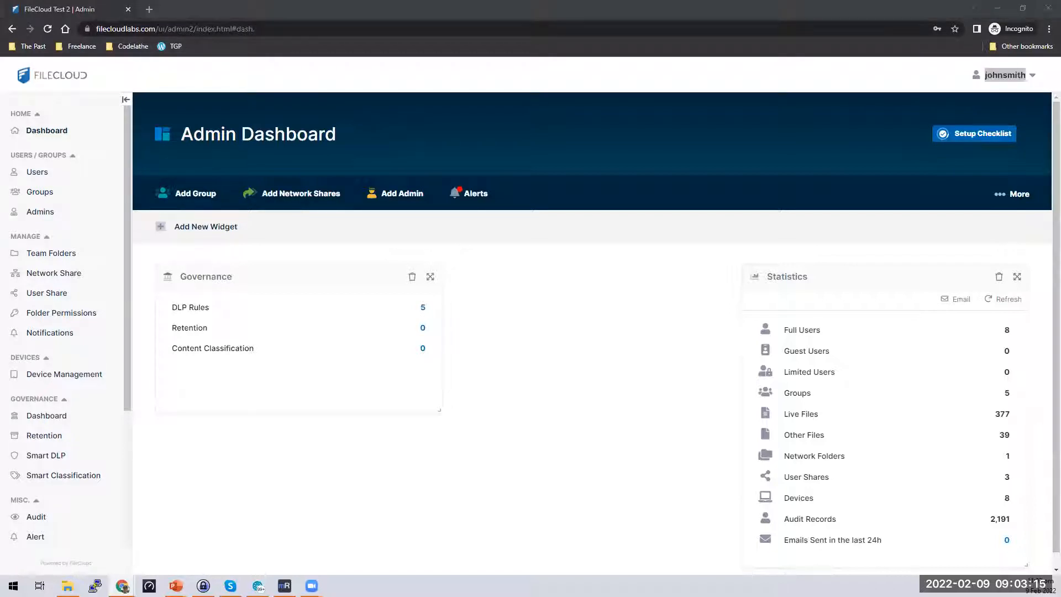
{"action": "key", "text": "alt+Tab"}
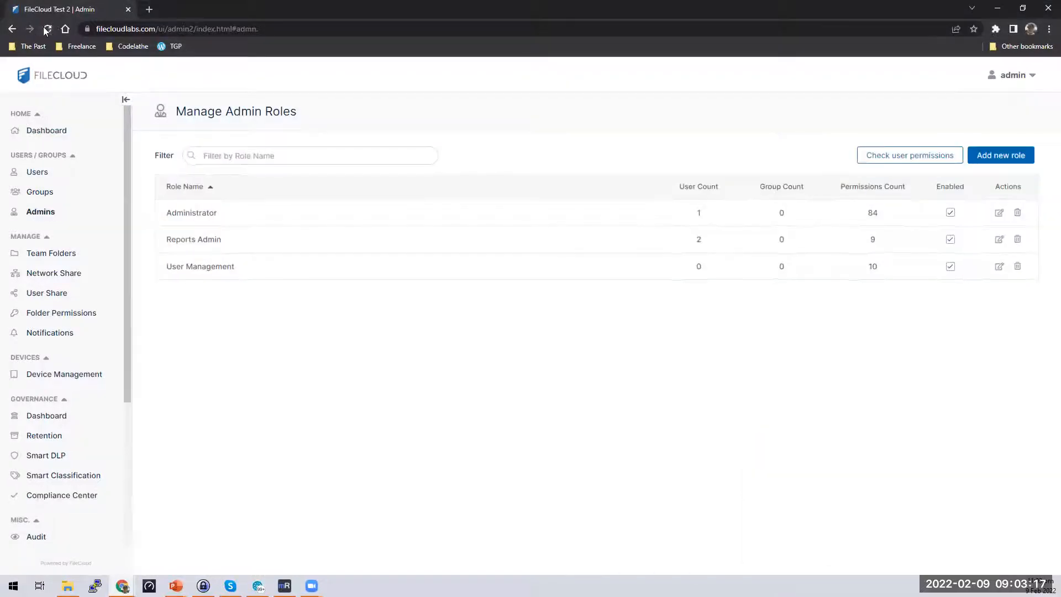
{"action": "left_click", "coordinate": [47, 29]}
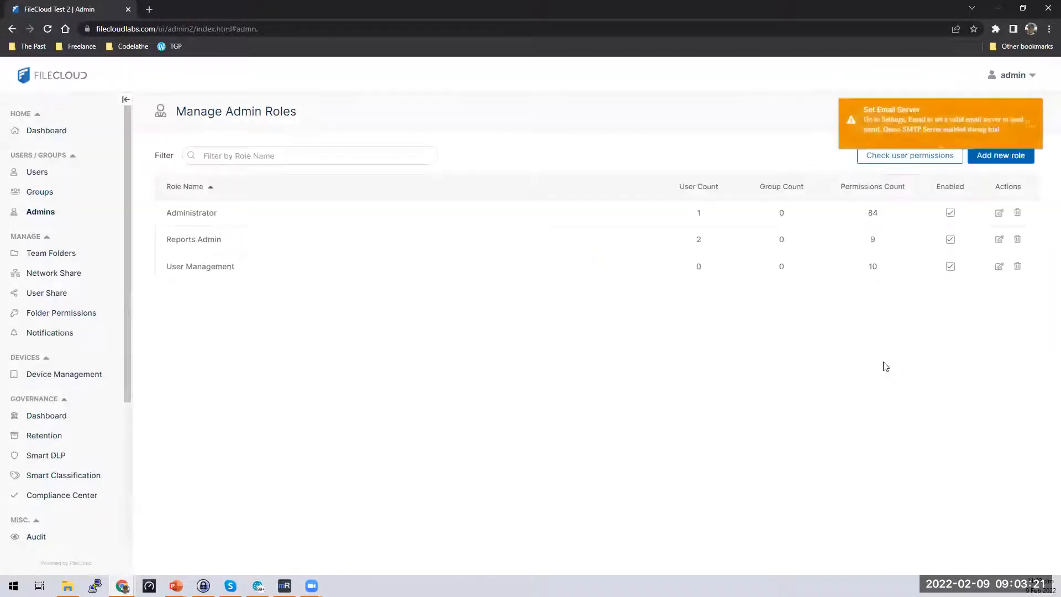
{"action": "left_click", "coordinate": [1009, 132]}
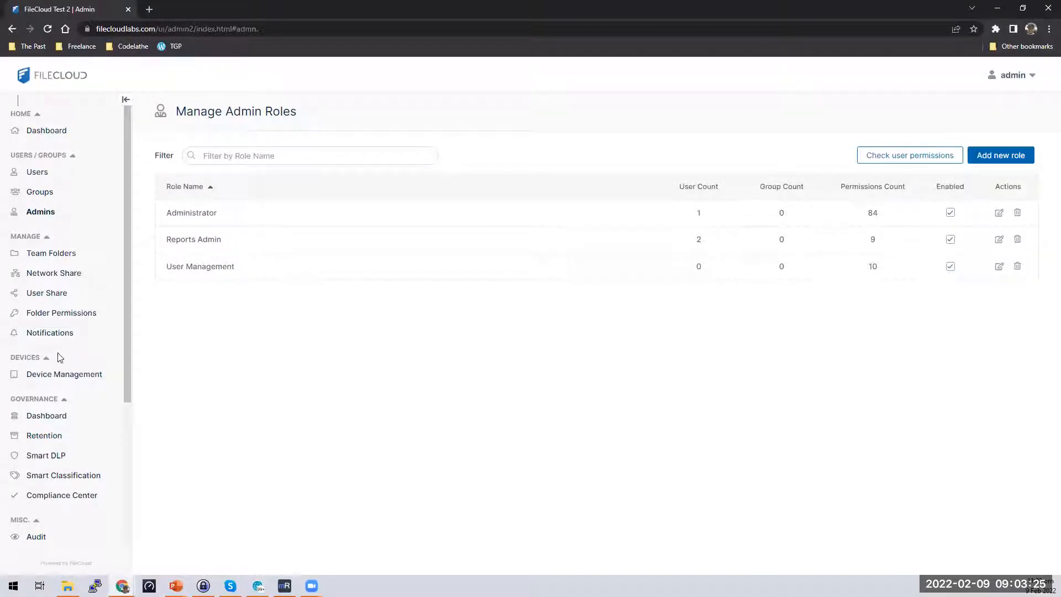
{"action": "scroll", "coordinate": [111, 232], "scroll_direction": "down", "scroll_amount": 1}
{"action": "scroll", "coordinate": [44, 164], "scroll_direction": "up", "scroll_amount": 1}
{"action": "left_click", "coordinate": [31, 82]}
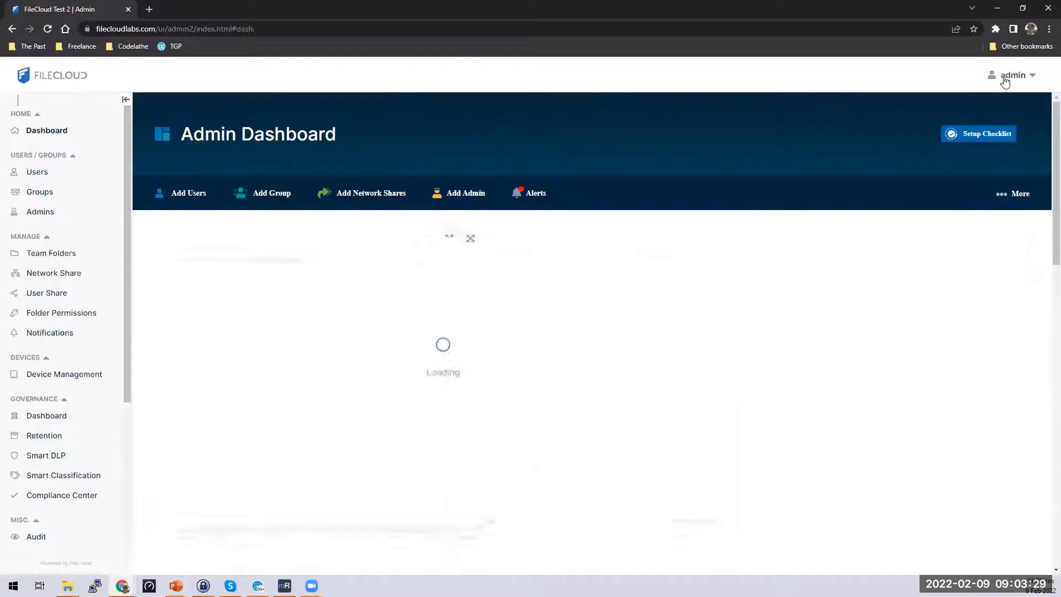
{"action": "left_click_drag", "start_coordinate": [1005, 78], "coordinate": [1034, 79]}
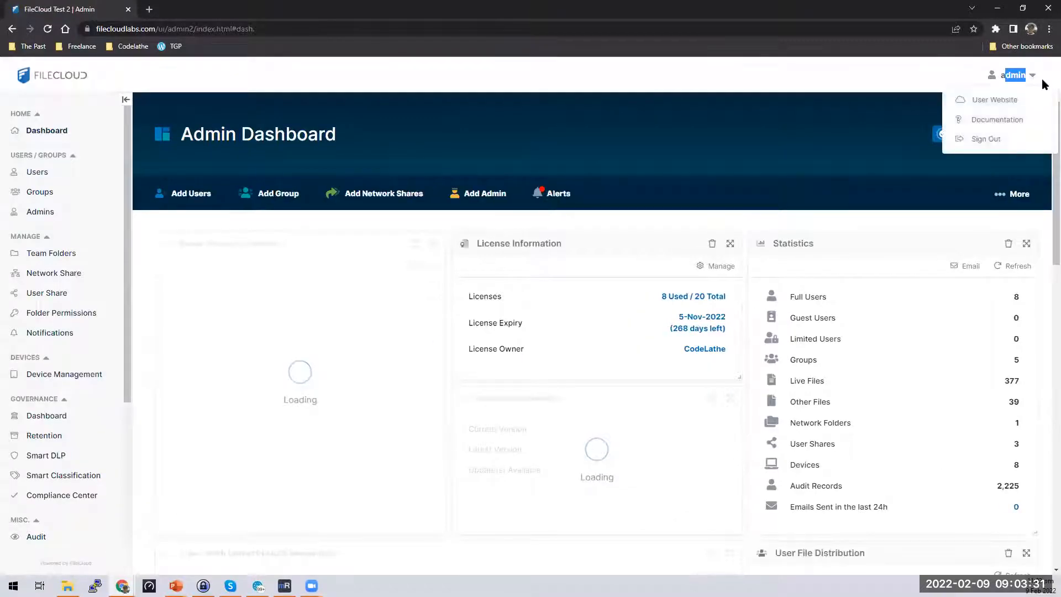
{"action": "left_click", "coordinate": [1044, 84]}
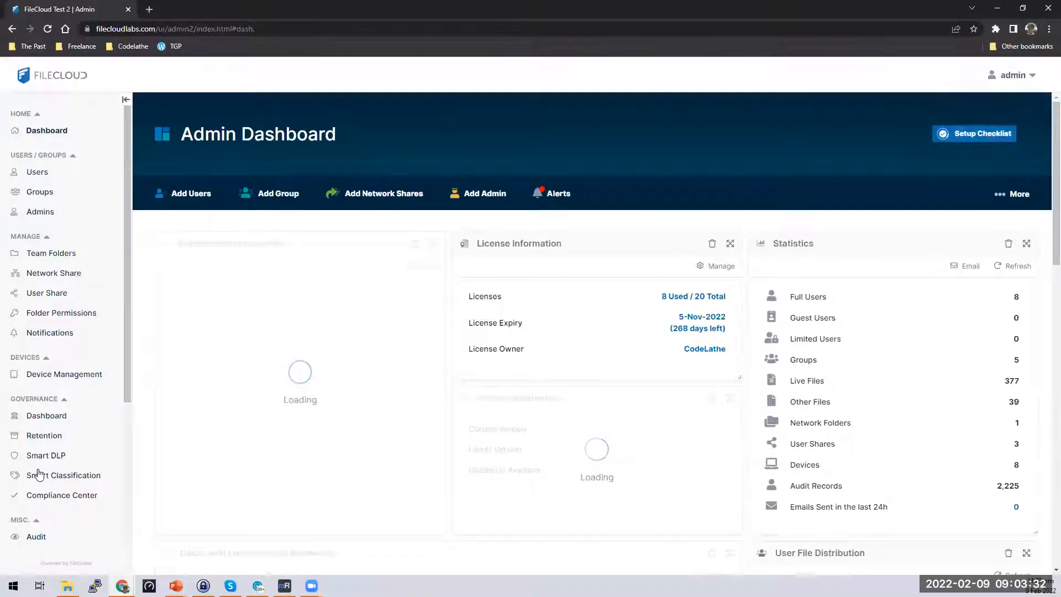
{"action": "left_click", "coordinate": [51, 501]}
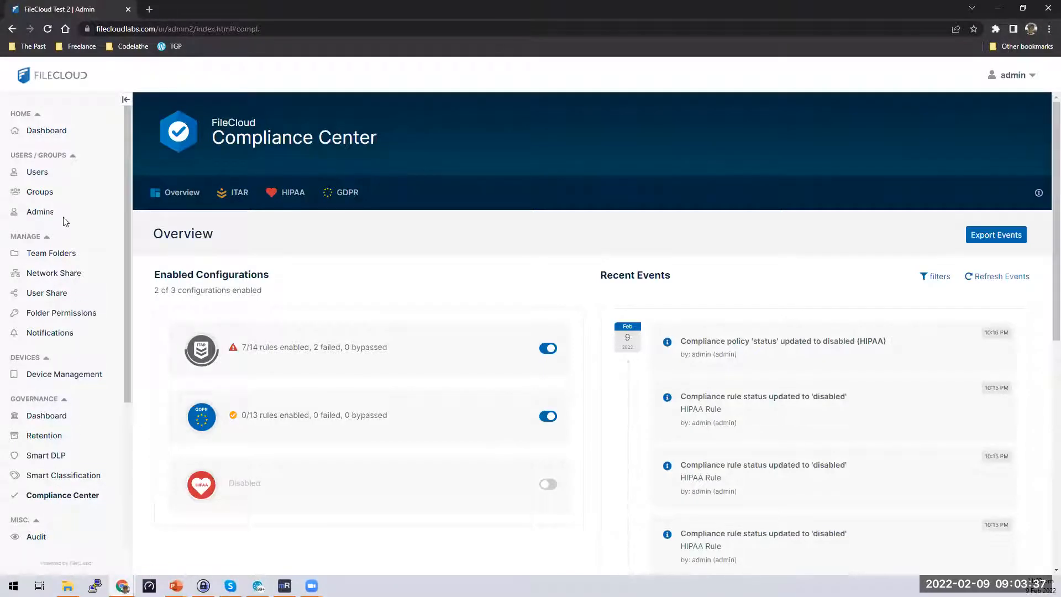
{"action": "left_click", "coordinate": [48, 213]}
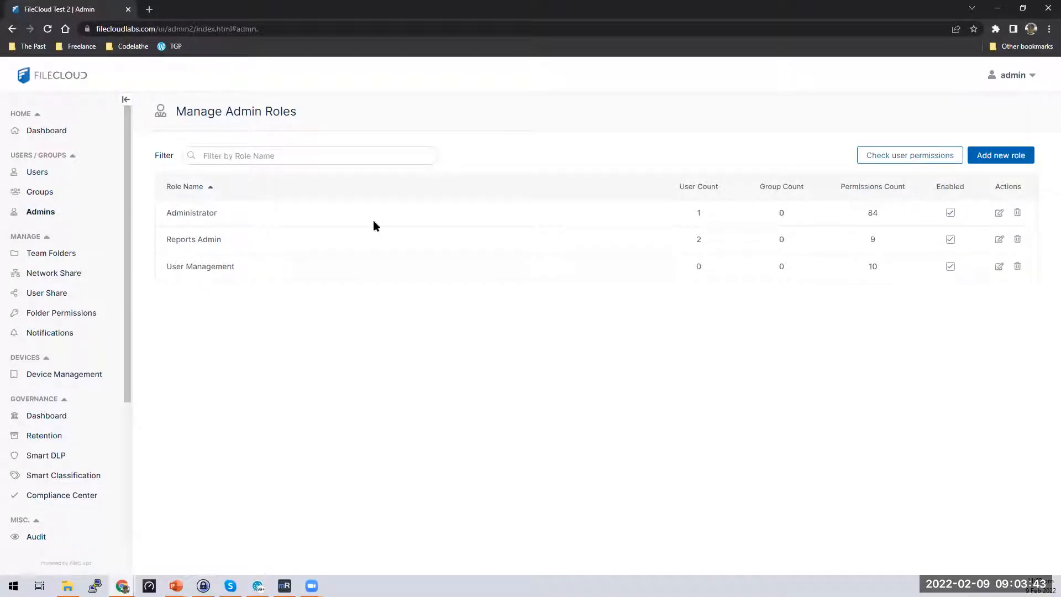
Grant the Administrator role Compliance Read and Update, raising its permissions from 84 to 86.
{"action": "left_click", "coordinate": [999, 213]}
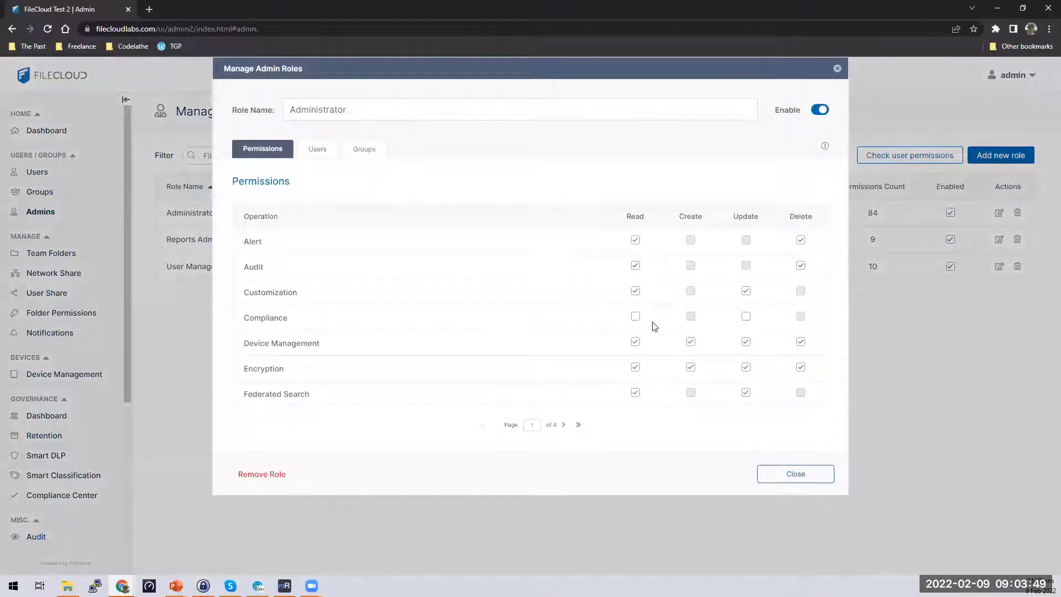
{"action": "left_click", "coordinate": [746, 316]}
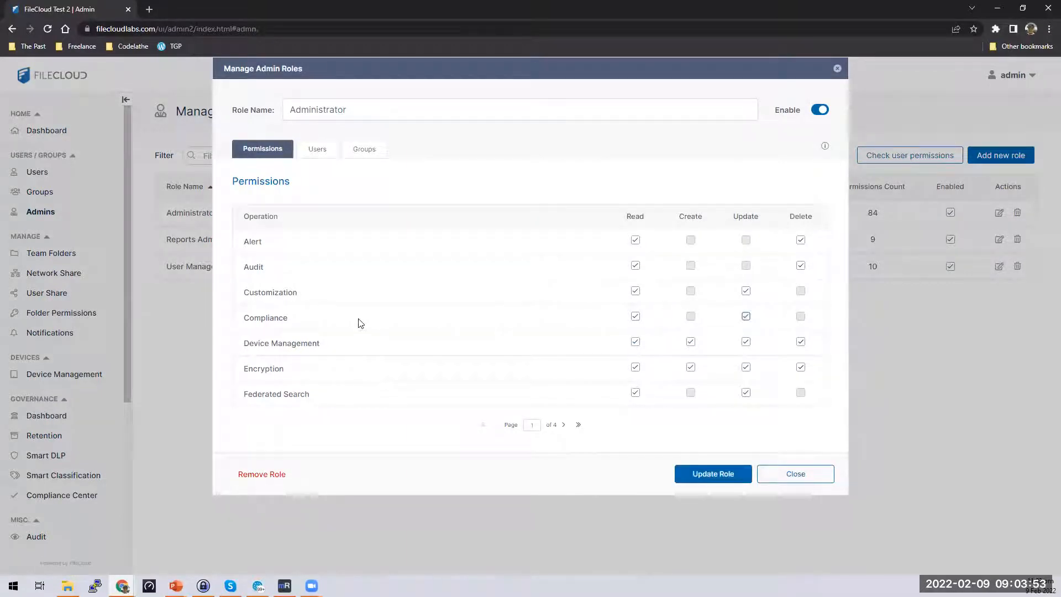
{"action": "left_click", "coordinate": [317, 150]}
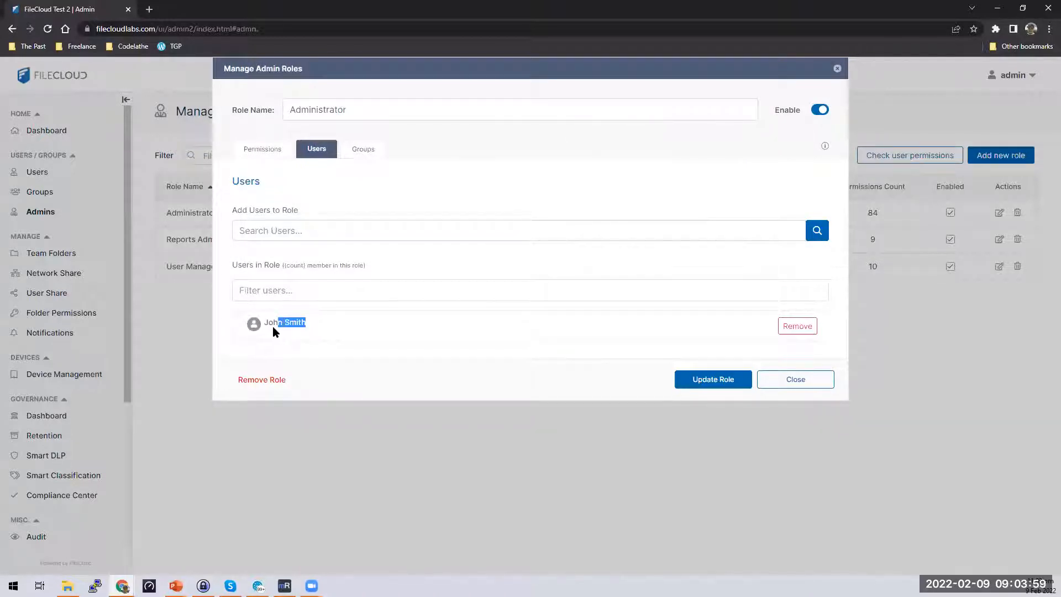
{"action": "left_click_drag", "start_coordinate": [273, 326], "coordinate": [263, 326]}
{"action": "left_click", "coordinate": [712, 379]}
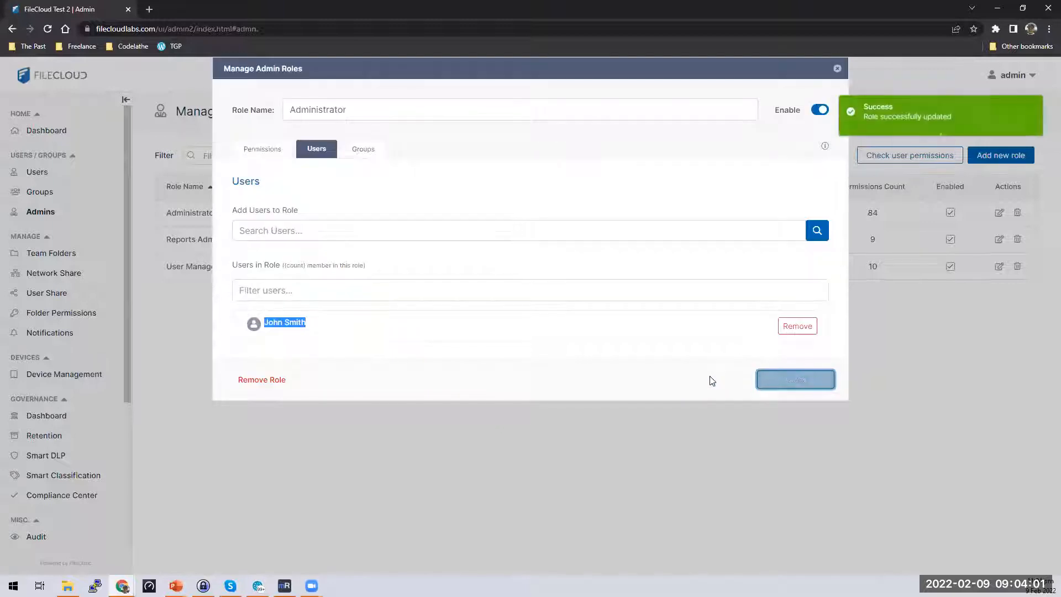
{"action": "left_click", "coordinate": [796, 379]}
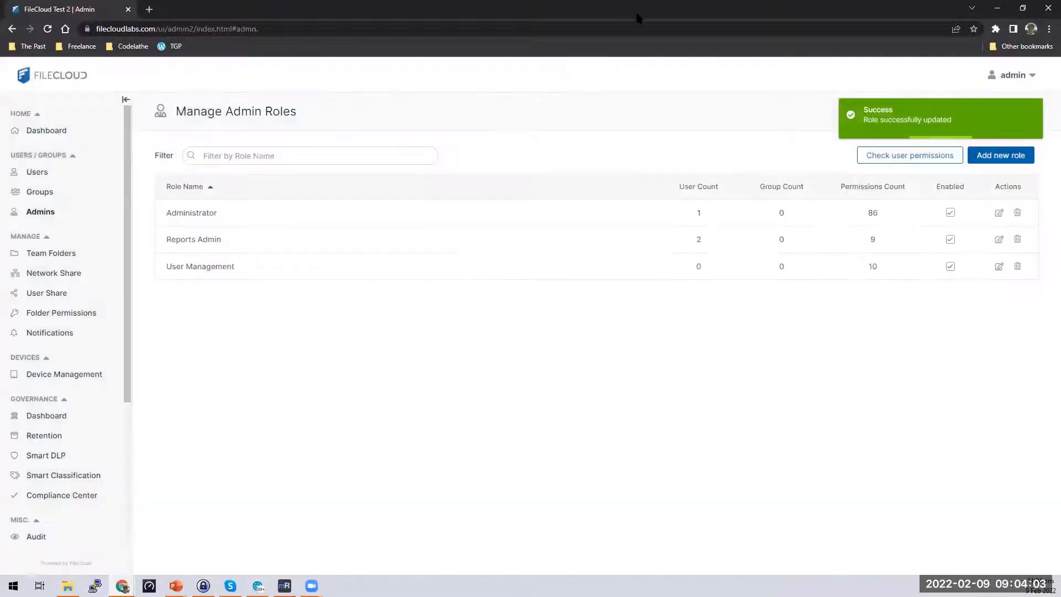
Reload the second admin's incognito window and log in again with the saved account credentials.
{"action": "key", "text": "alt+Tab"}
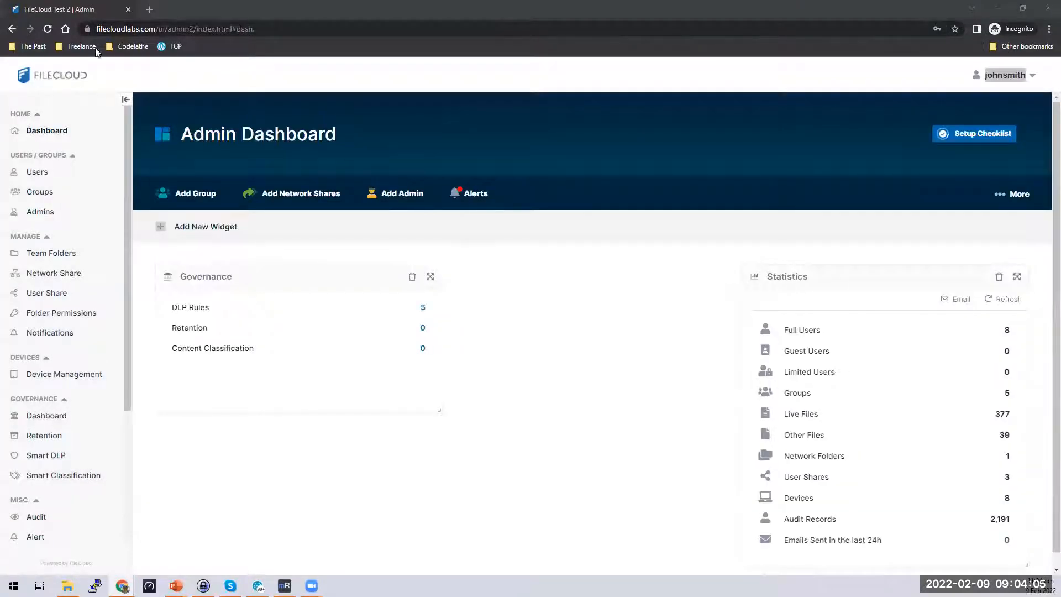
{"action": "left_click", "coordinate": [52, 31]}
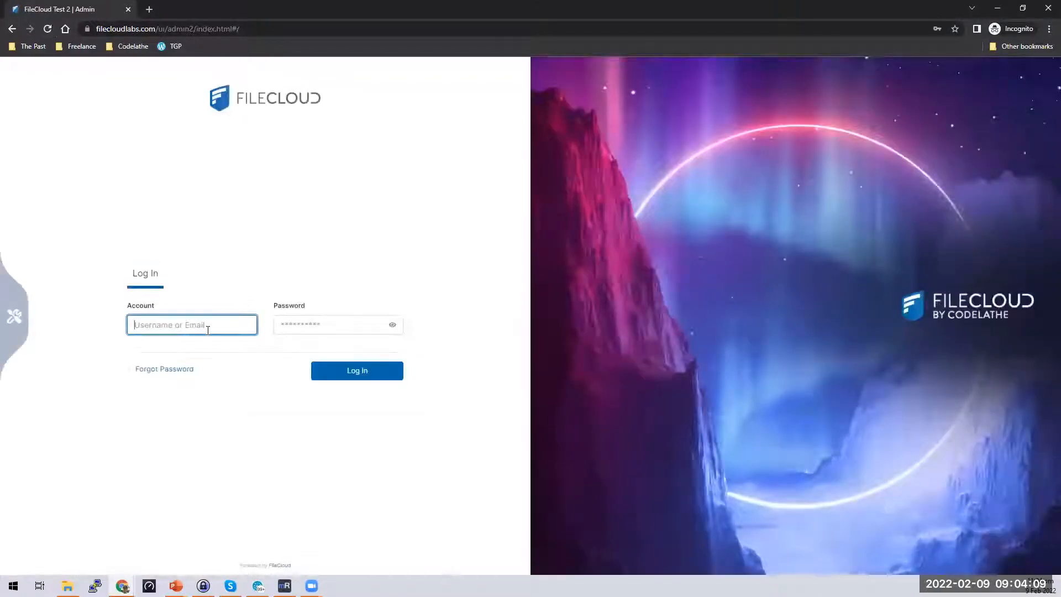
{"action": "left_click", "coordinate": [208, 331]}
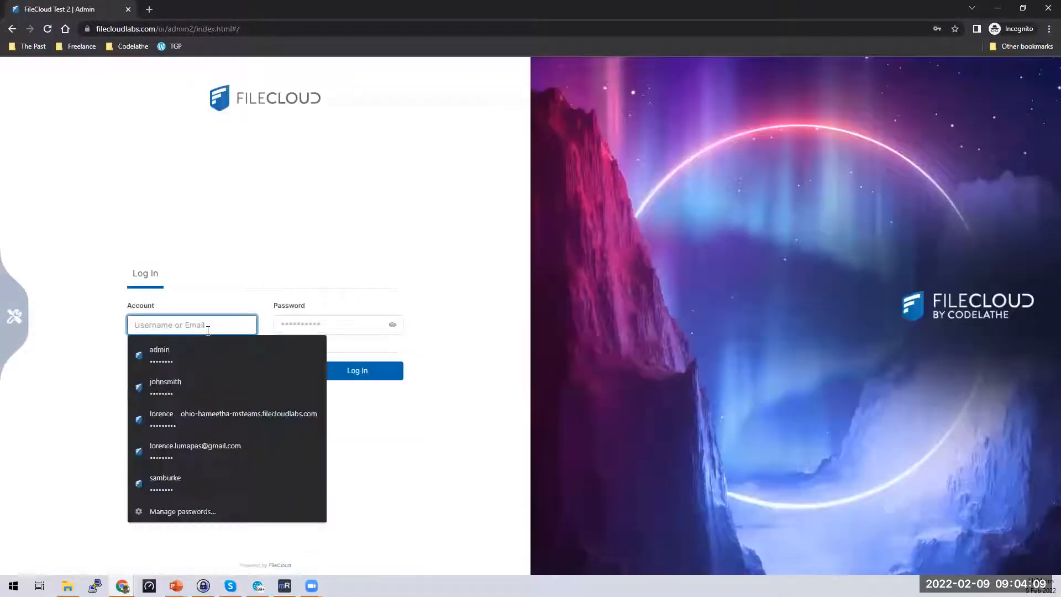
{"action": "type", "text": "johhs"}
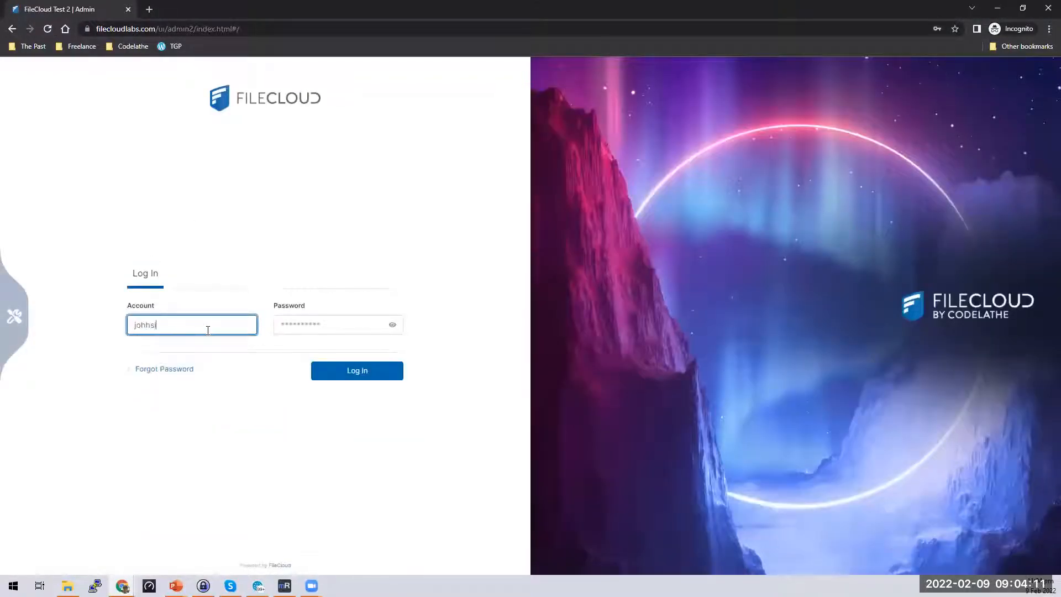
{"action": "key", "text": "BackSpace"}
{"action": "key", "text": "BackSpace"}
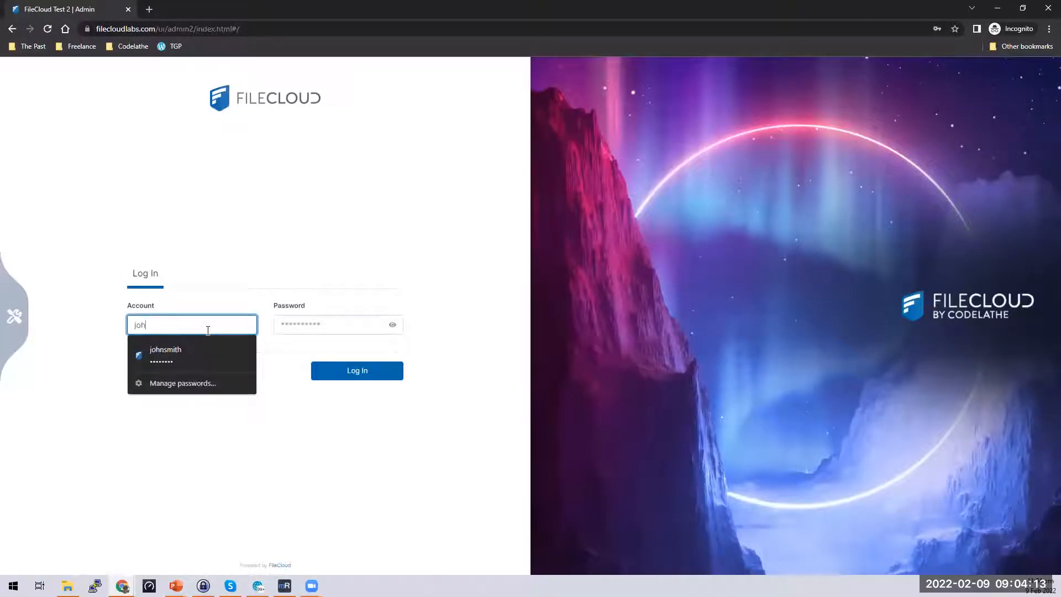
{"action": "left_click", "coordinate": [187, 355]}
{"action": "left_click", "coordinate": [367, 367]}
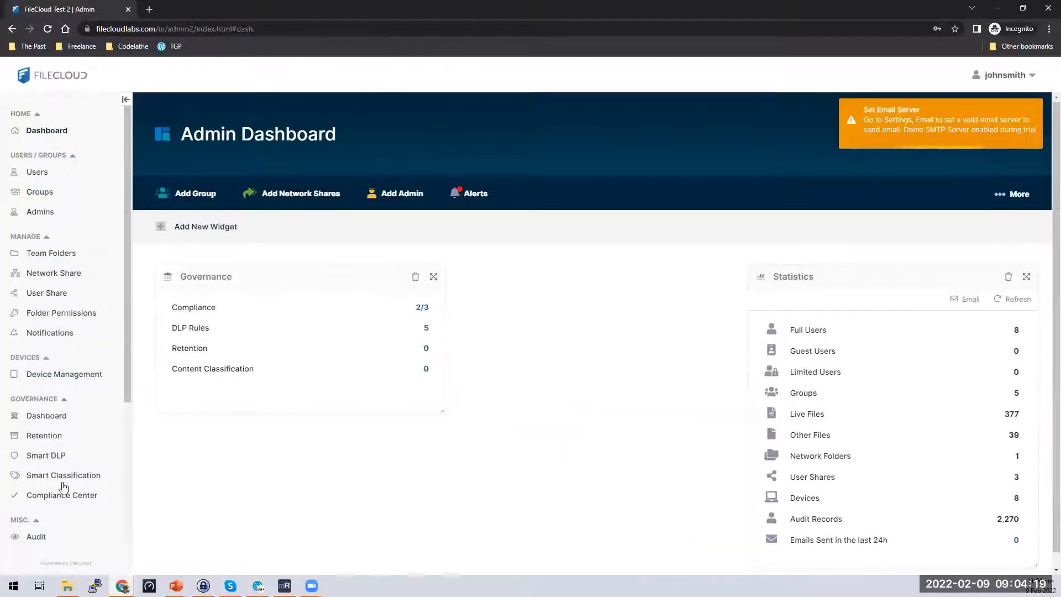
As the second admin, view the Compliance Center overview and dismiss the email server warning.
{"action": "left_click", "coordinate": [91, 497]}
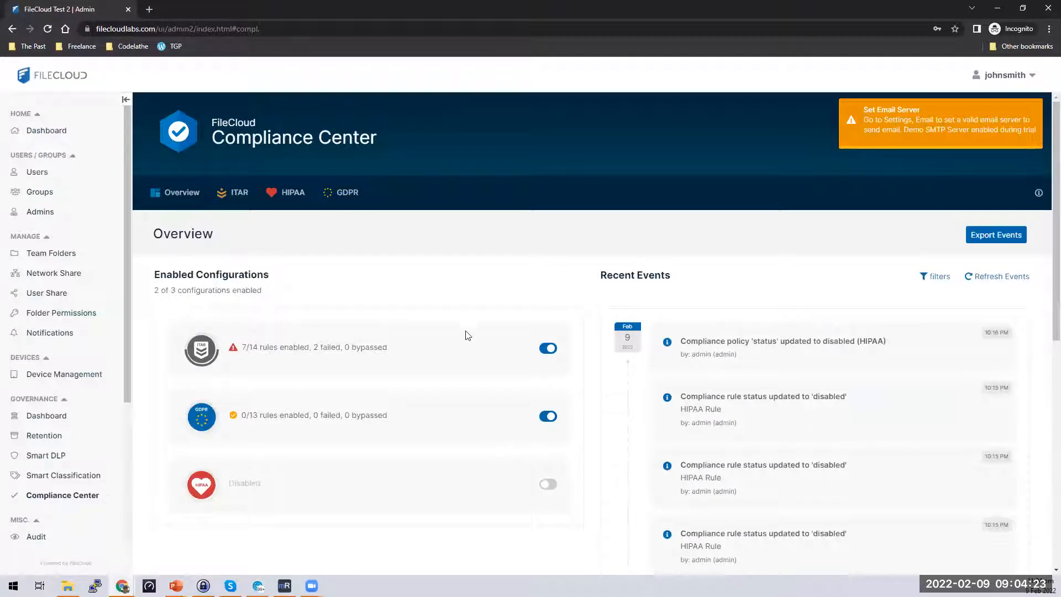
{"action": "scroll", "coordinate": [646, 318], "scroll_direction": "down", "scroll_amount": 3}
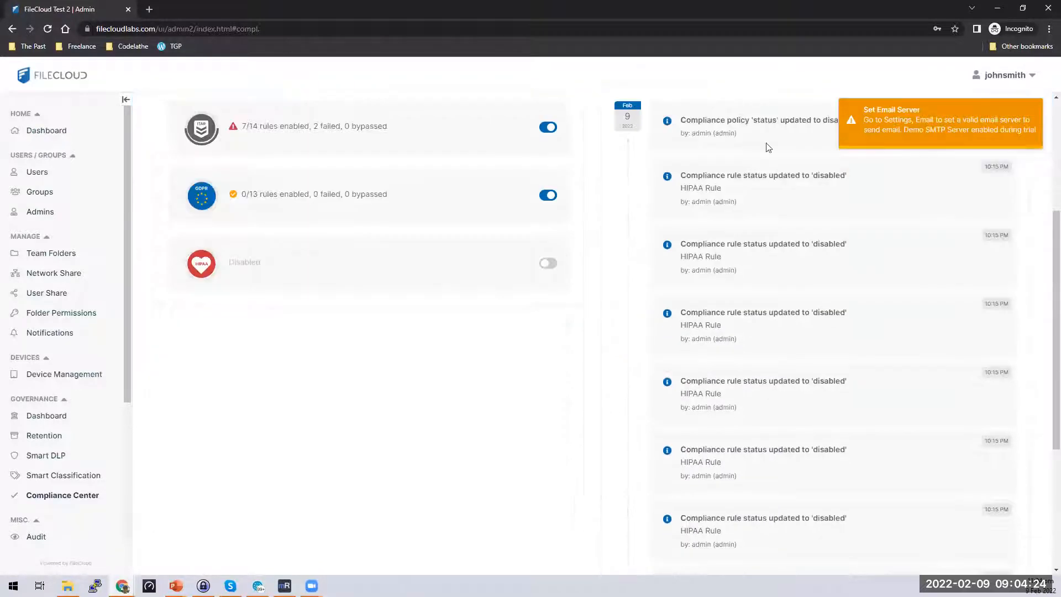
{"action": "left_click", "coordinate": [909, 130]}
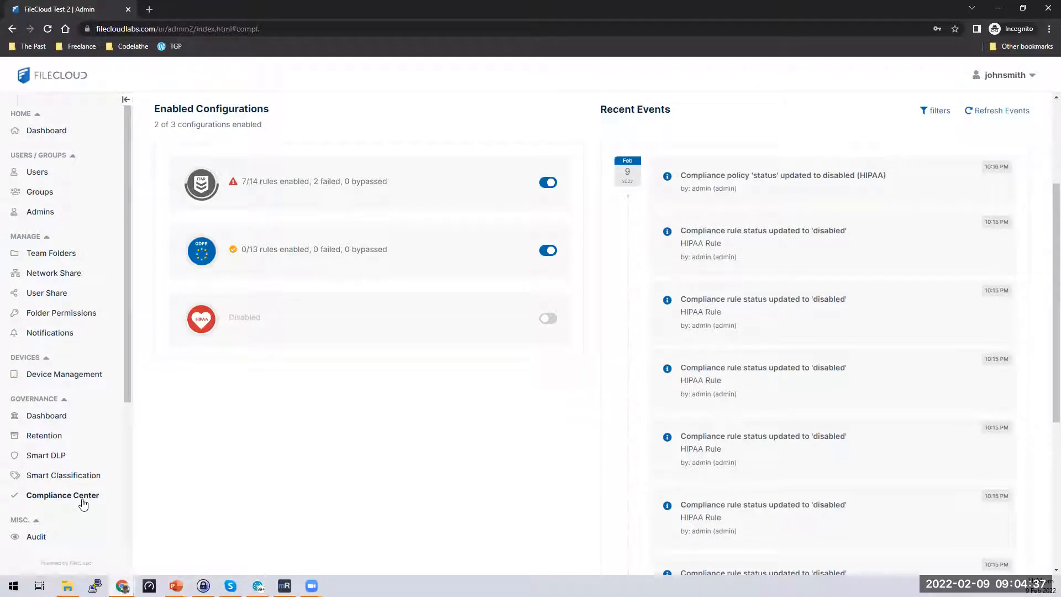
{"action": "scroll", "coordinate": [557, 408], "scroll_direction": "up", "scroll_amount": 3}
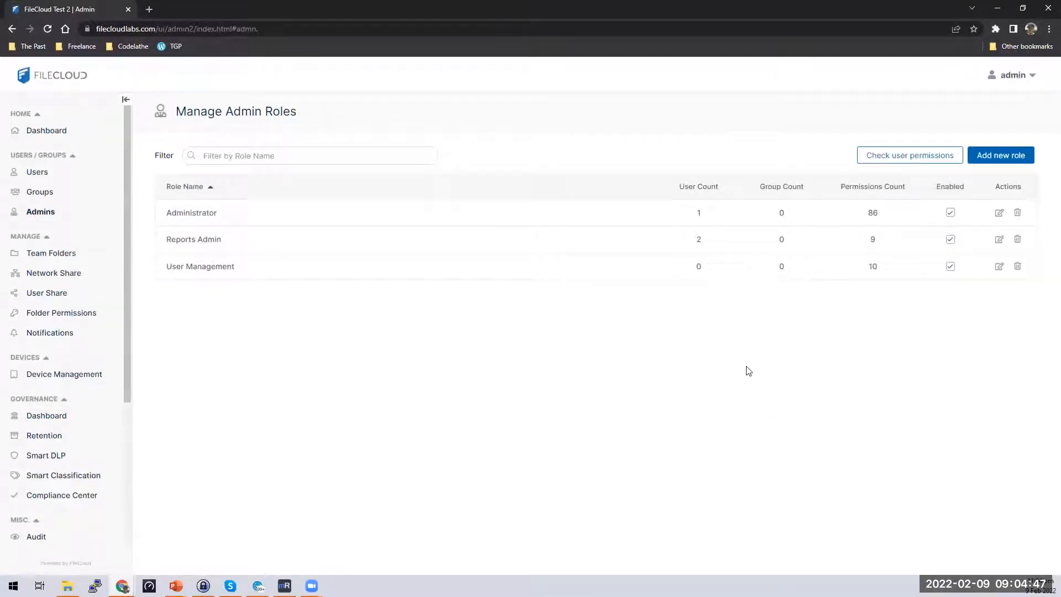
{"action": "left_click", "coordinate": [84, 498]}
{"action": "scroll", "coordinate": [857, 290], "scroll_direction": "down", "scroll_amount": 2}
{"action": "scroll", "coordinate": [857, 290], "scroll_direction": "up", "scroll_amount": 2}
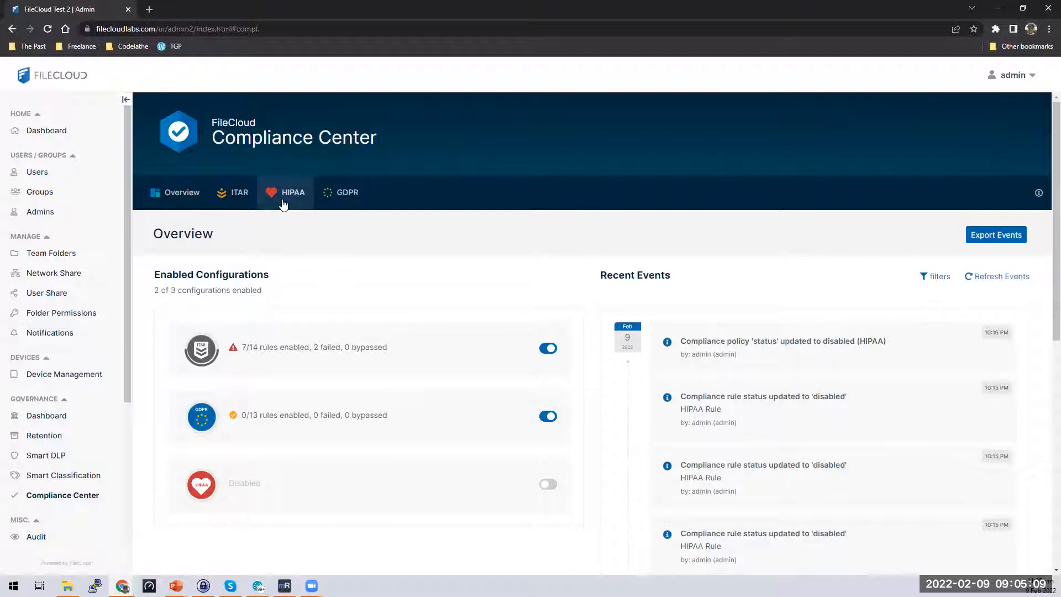
{"action": "scroll", "coordinate": [398, 267], "scroll_direction": "down", "scroll_amount": 1}
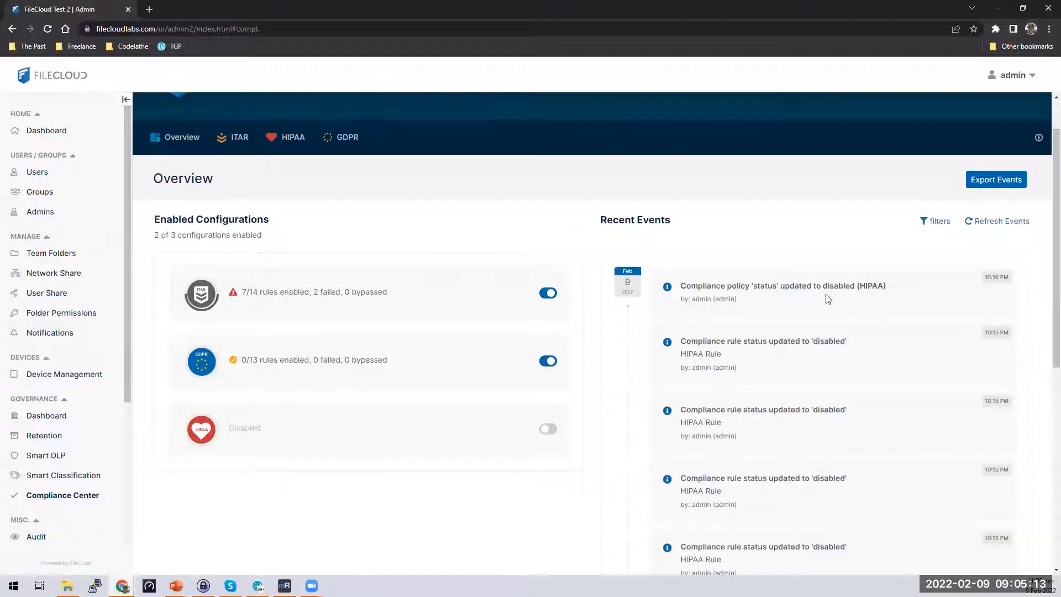
{"action": "scroll", "coordinate": [768, 287], "scroll_direction": "up", "scroll_amount": 1}
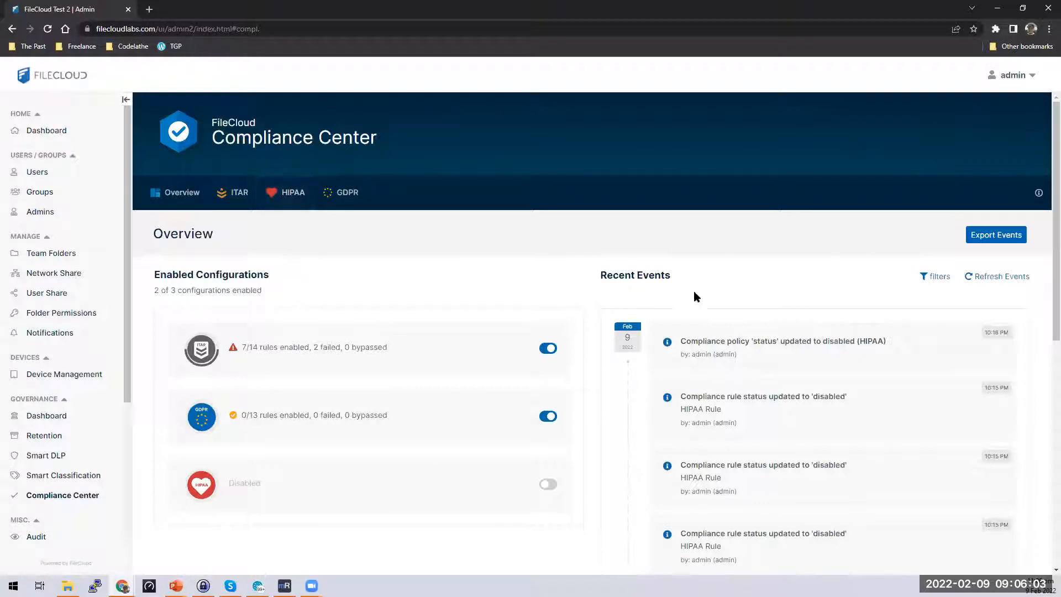
{"action": "scroll", "coordinate": [775, 282], "scroll_direction": "down", "scroll_amount": 1}
{"action": "scroll", "coordinate": [776, 281], "scroll_direction": "down", "scroll_amount": 1}
{"action": "scroll", "coordinate": [845, 263], "scroll_direction": "up", "scroll_amount": 1}
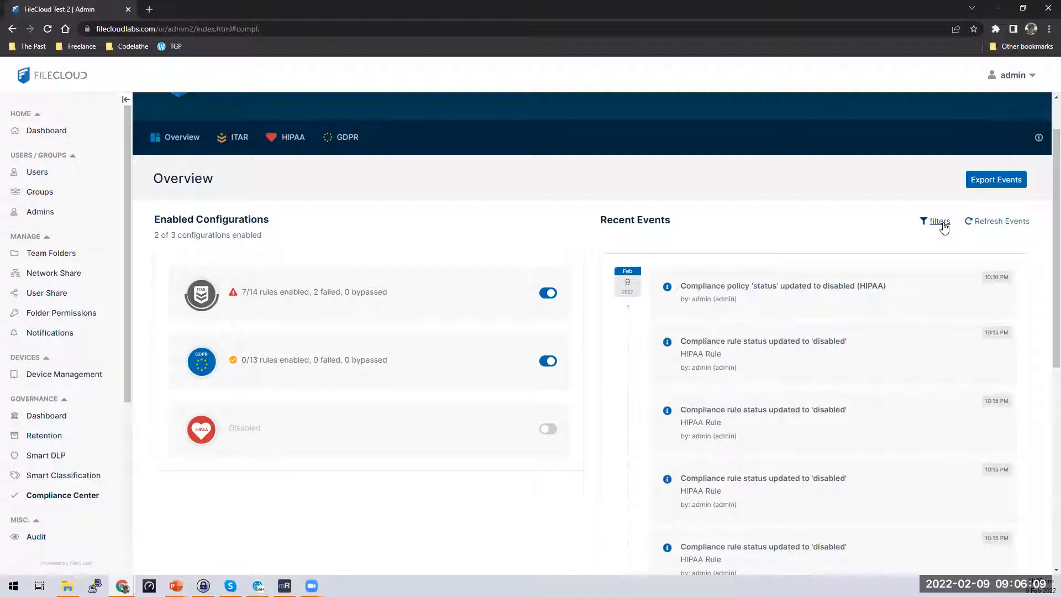
Filter recent compliance events to the HIPAA policy with all event types, then open Export Events.
{"action": "left_click", "coordinate": [939, 223]}
{"action": "left_click", "coordinate": [802, 271]}
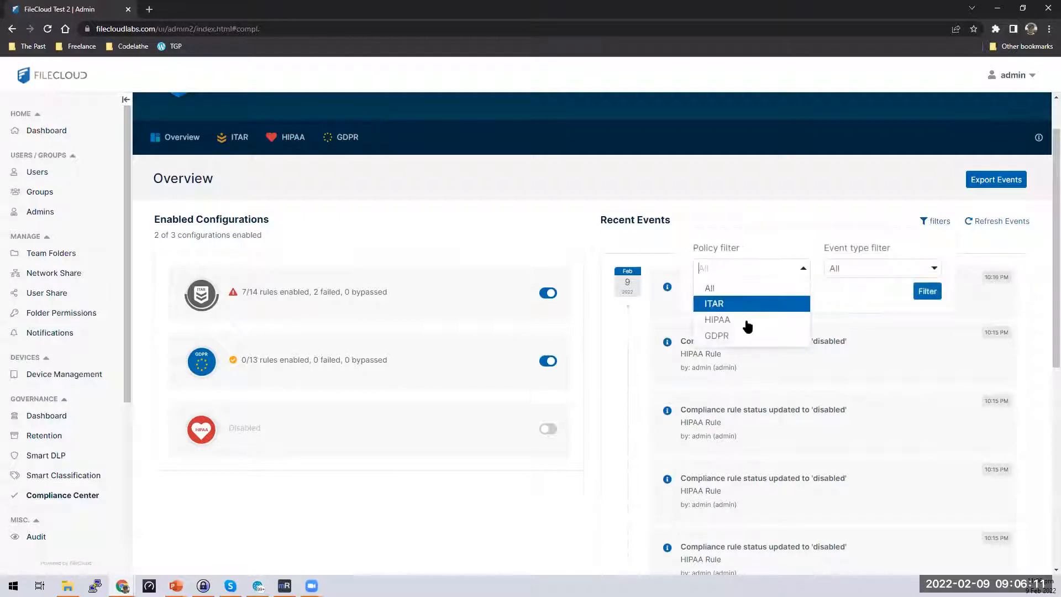
{"action": "left_click", "coordinate": [777, 317]}
{"action": "left_click", "coordinate": [880, 268]}
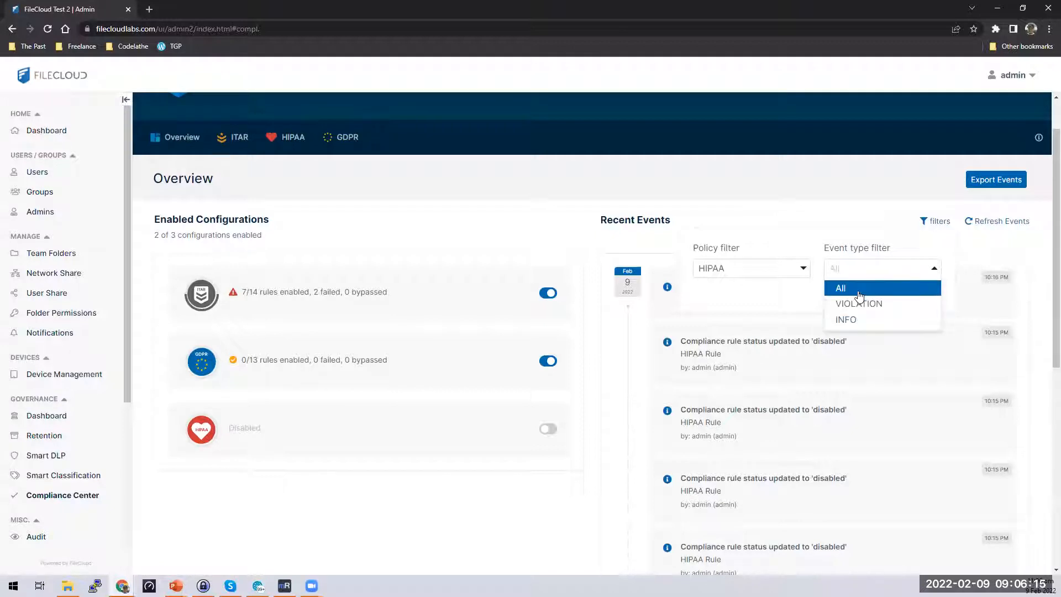
{"action": "left_click", "coordinate": [856, 287]}
{"action": "left_click", "coordinate": [927, 291]}
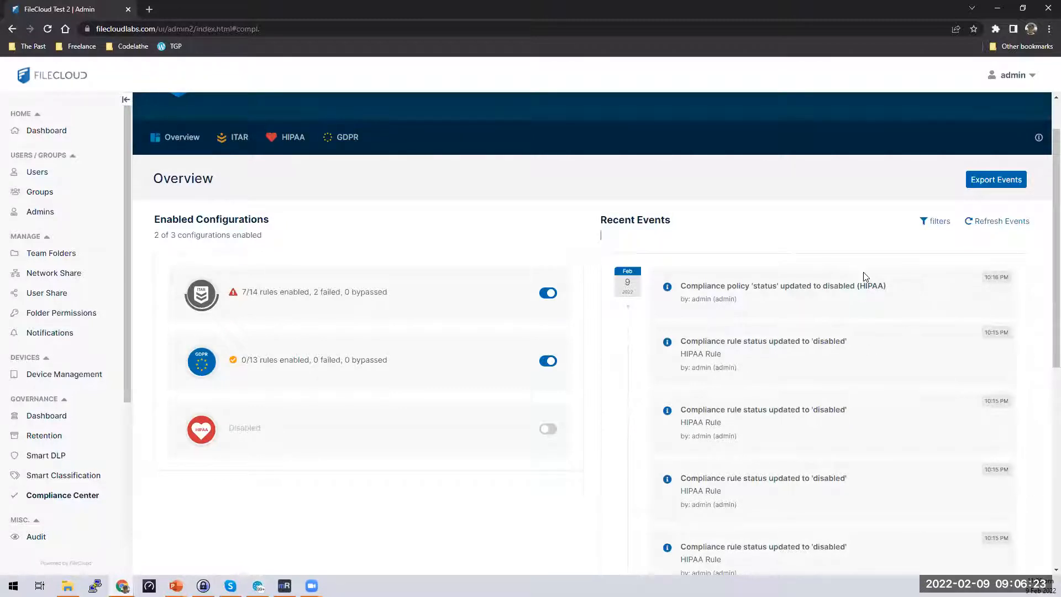
{"action": "left_click", "coordinate": [999, 188]}
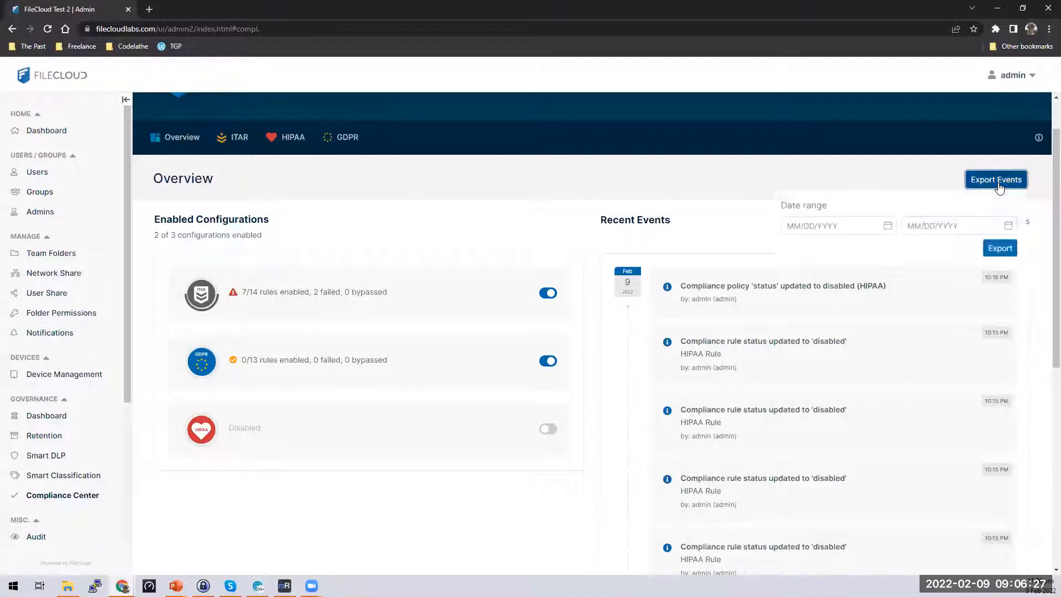
{"action": "left_click", "coordinate": [906, 173]}
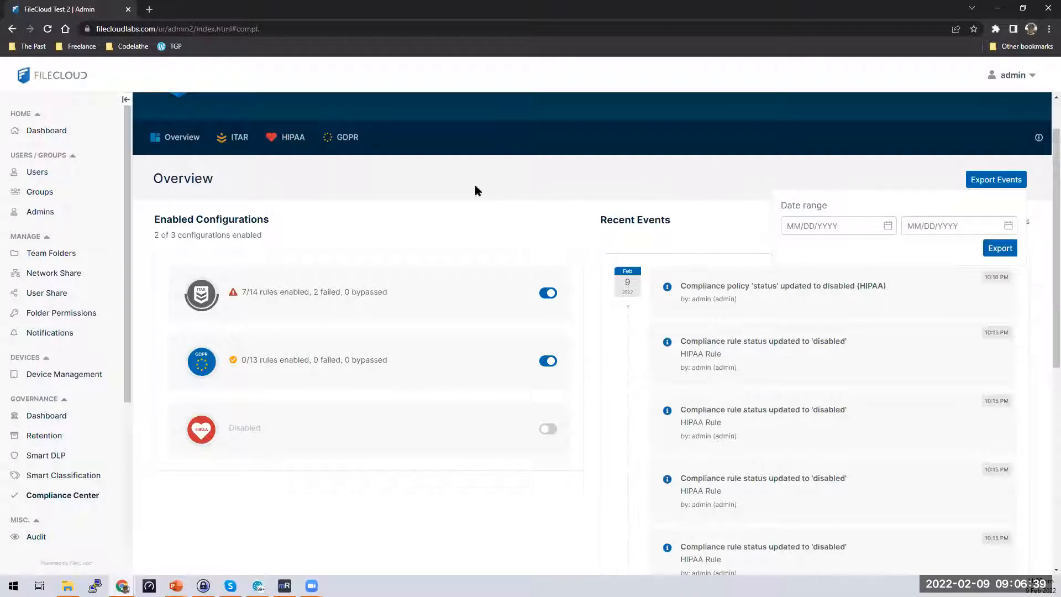
Turn on the HIPAA compliance policy and scroll to its list of 31 rules.
{"action": "left_click", "coordinate": [295, 139]}
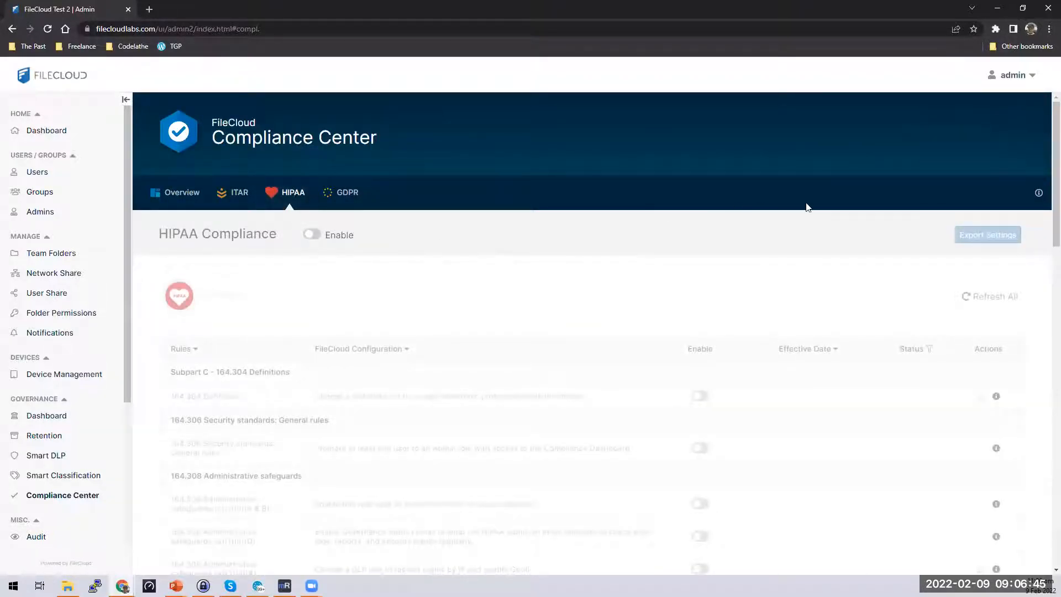
{"action": "scroll", "coordinate": [1023, 503], "scroll_direction": "down", "scroll_amount": 2}
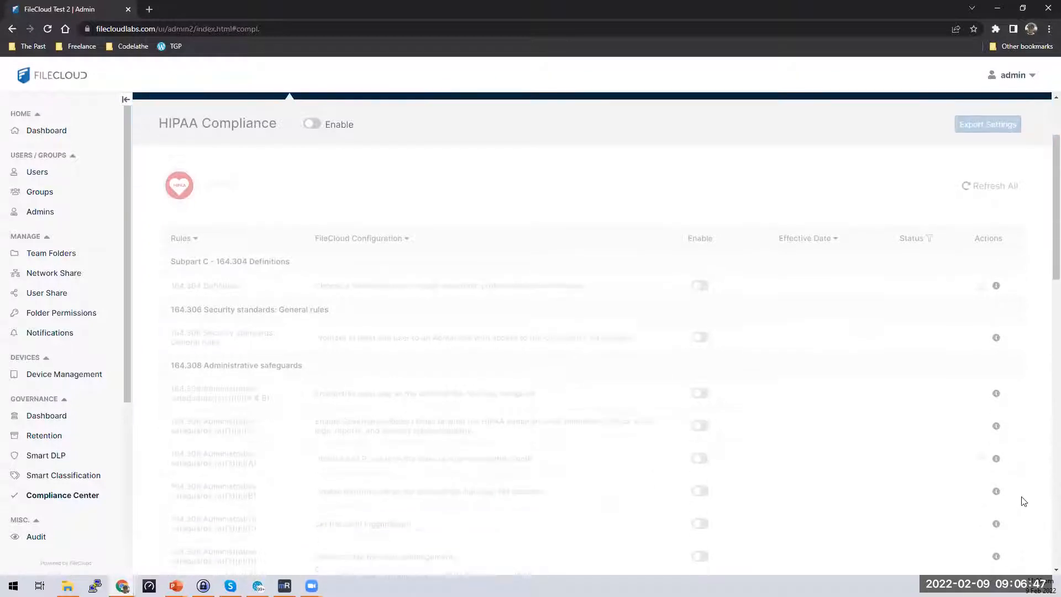
{"action": "scroll", "coordinate": [1022, 496], "scroll_direction": "up", "scroll_amount": 2}
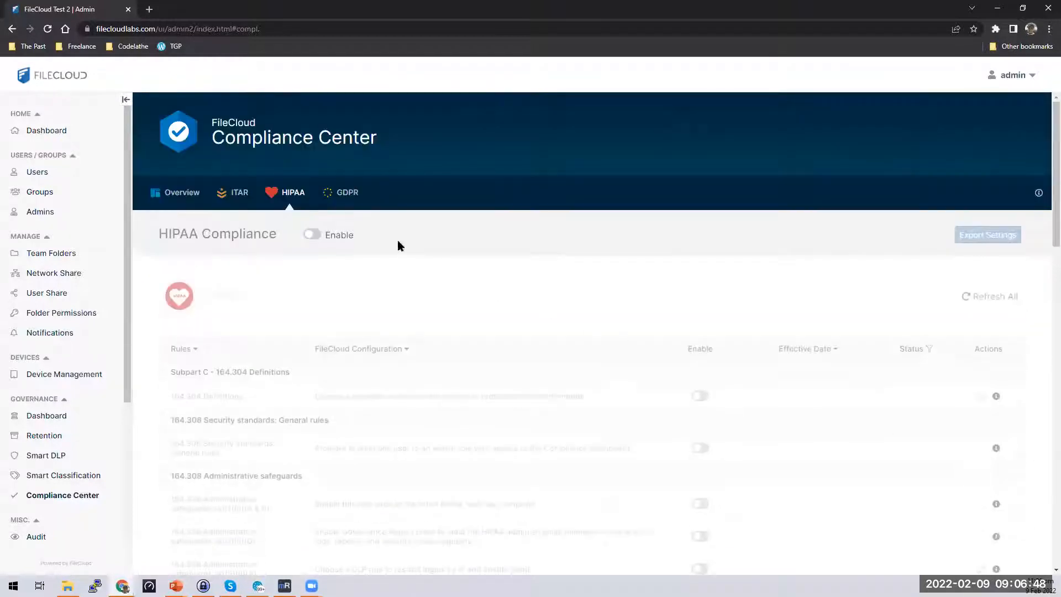
{"action": "left_click", "coordinate": [320, 235]}
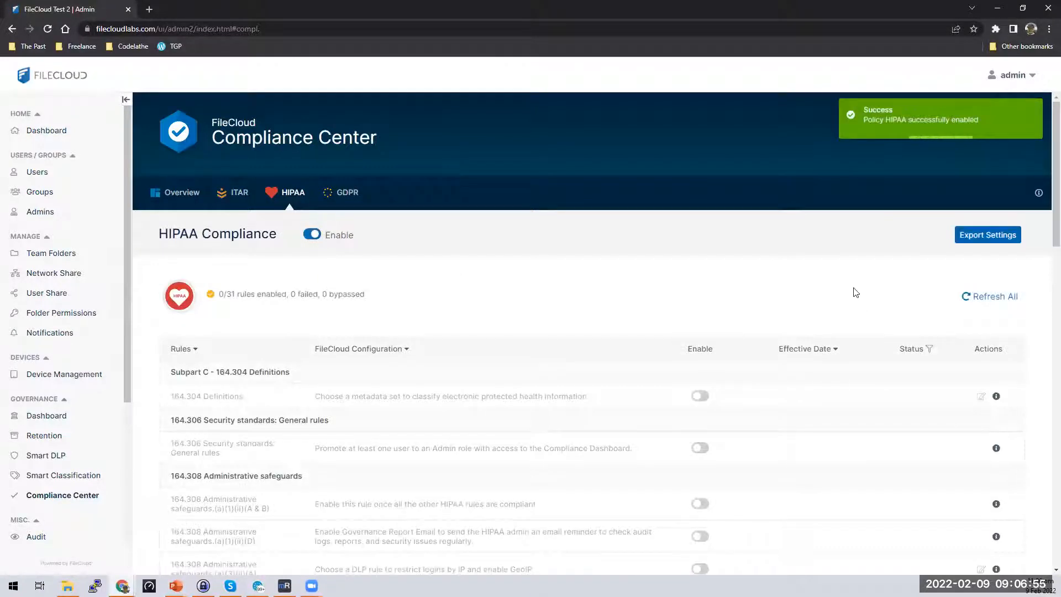
{"action": "scroll", "coordinate": [858, 288], "scroll_direction": "down", "scroll_amount": 2}
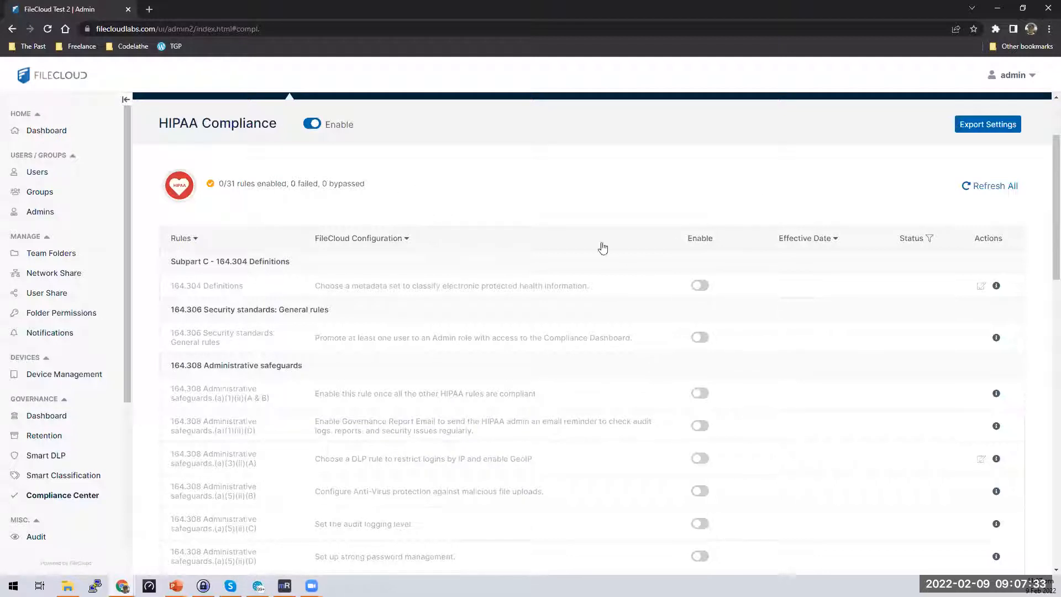
{"action": "scroll", "coordinate": [585, 297], "scroll_direction": "down", "scroll_amount": 1}
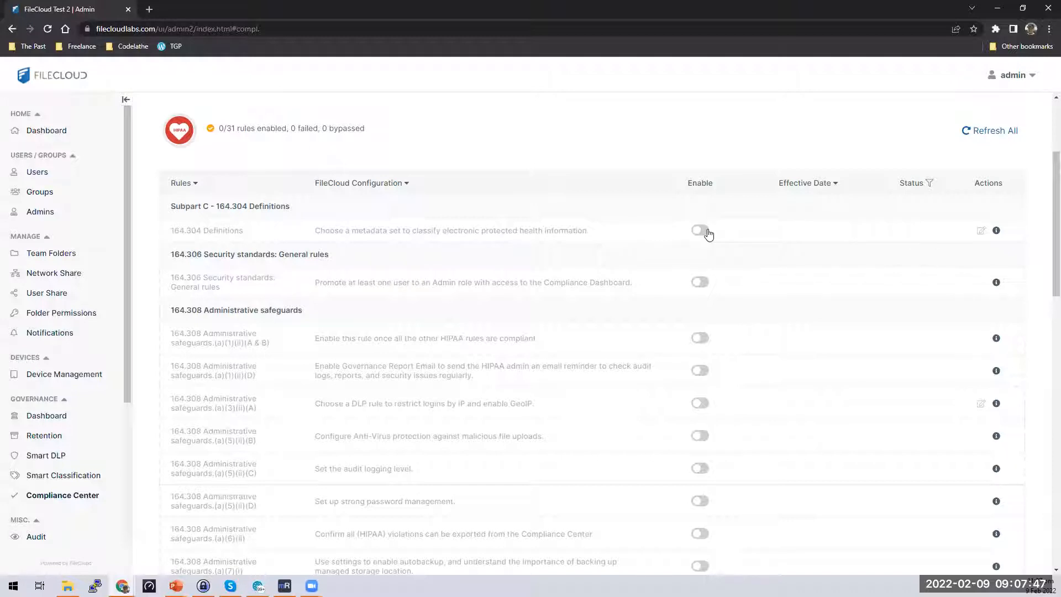
Read the eCFR § 164.304 Definitions page in a new tab, then close it.
{"action": "right_click", "coordinate": [222, 232]}
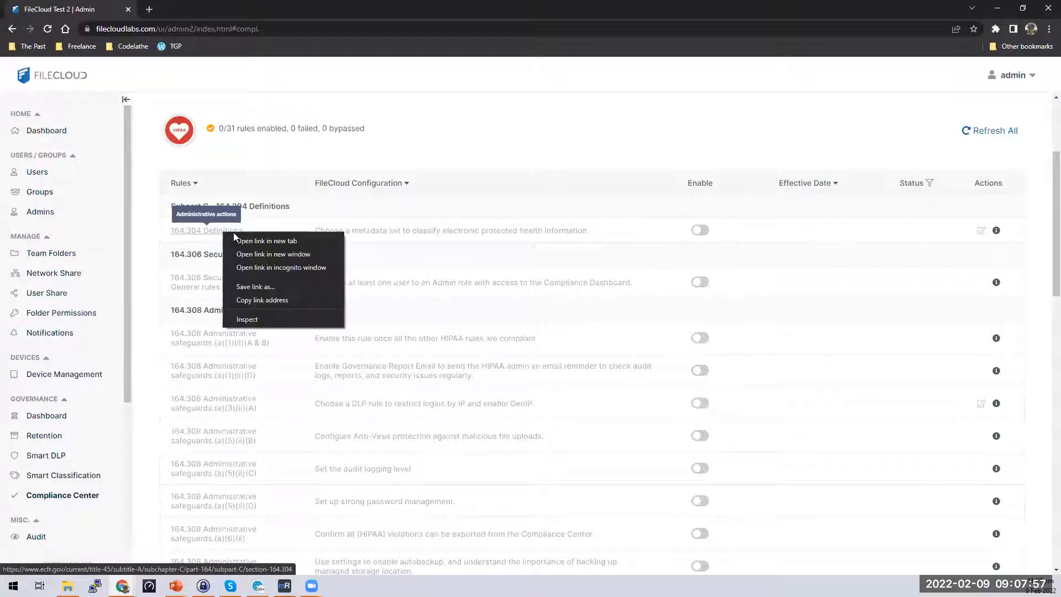
{"action": "left_click", "coordinate": [200, 231]}
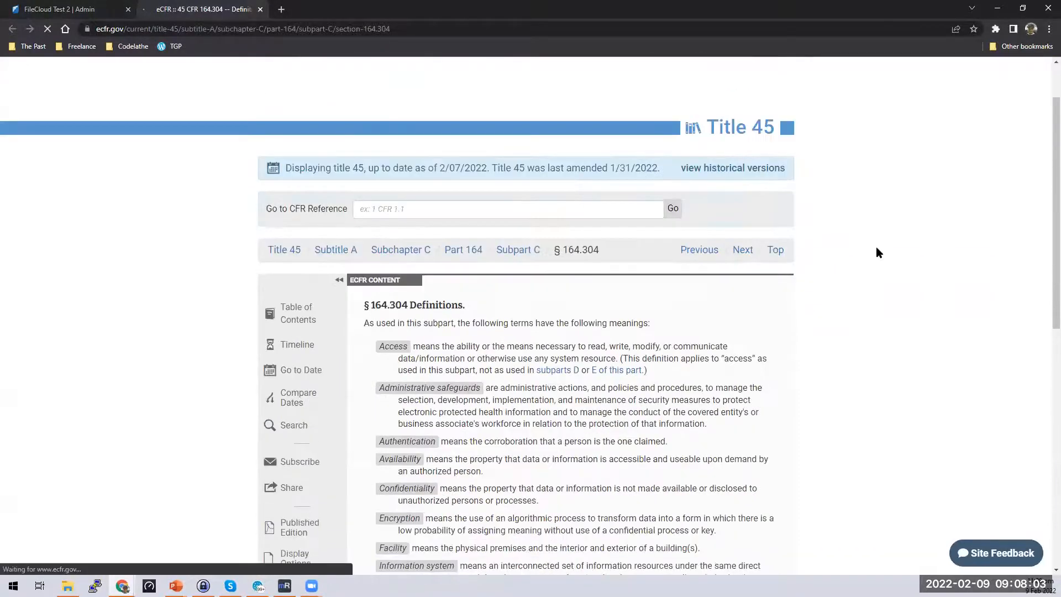
{"action": "scroll", "coordinate": [879, 252], "scroll_direction": "down", "scroll_amount": 2}
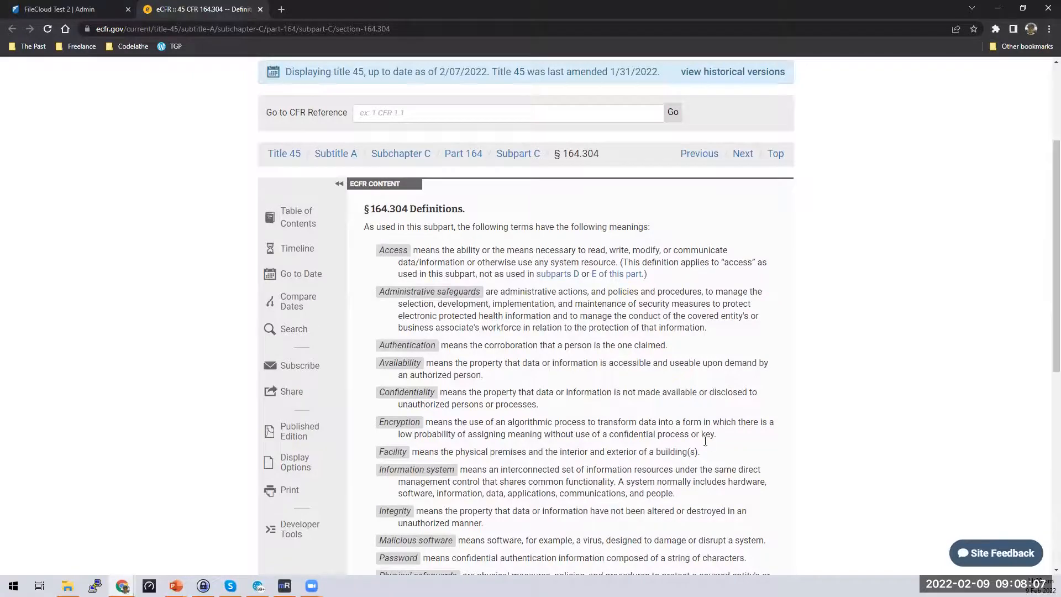
{"action": "left_click", "coordinate": [261, 9]}
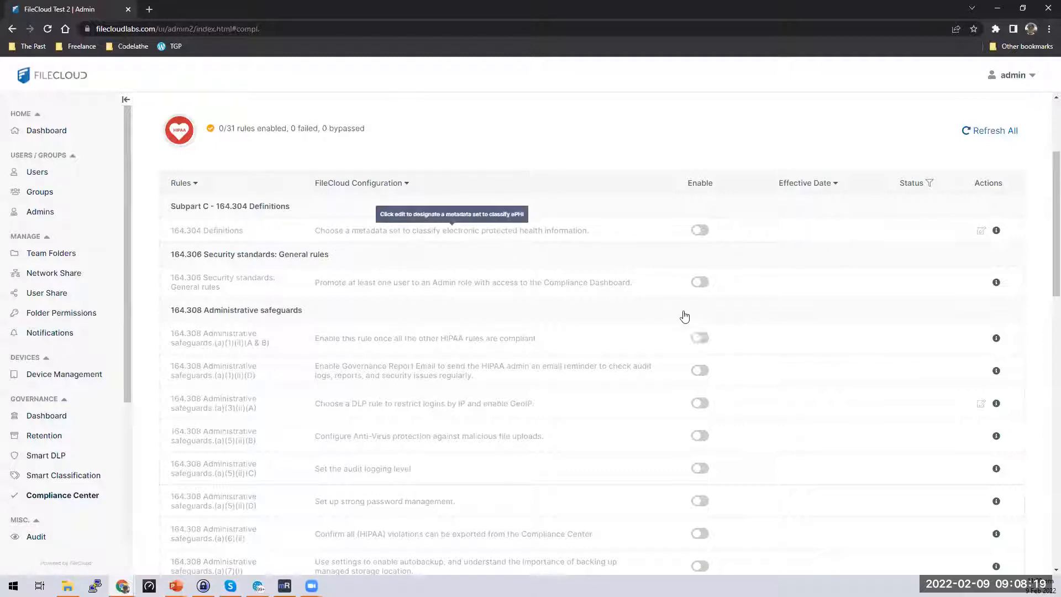
{"action": "left_click_drag", "start_coordinate": [588, 231], "coordinate": [321, 232]}
{"action": "left_click", "coordinate": [561, 235]}
Enable the 164.304 Definitions rule, giving it OK status effective Feb 09, 2022.
{"action": "left_click", "coordinate": [700, 230]}
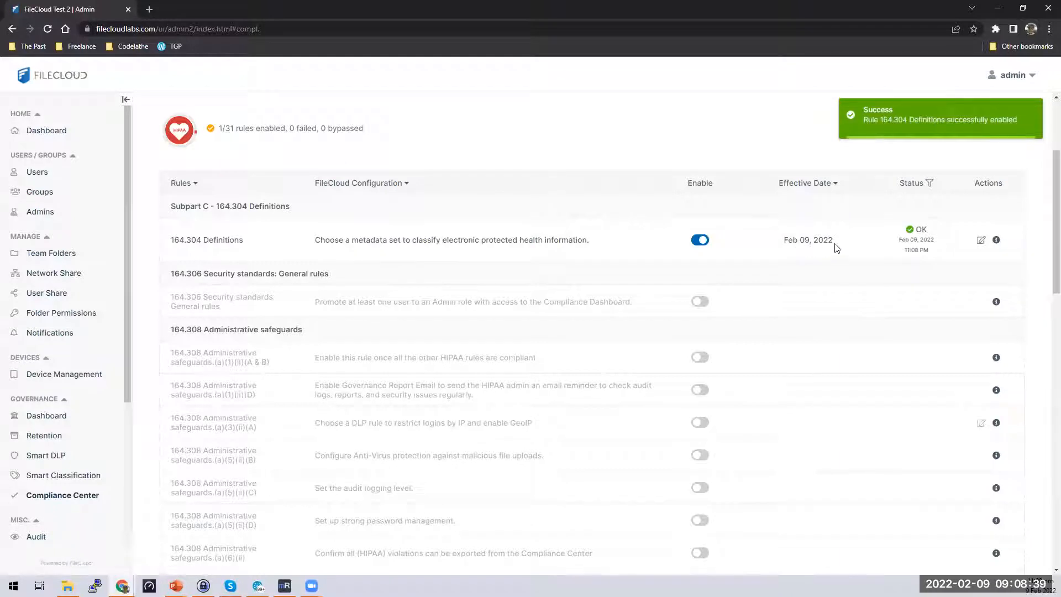
{"action": "triple_click", "coordinate": [797, 243]}
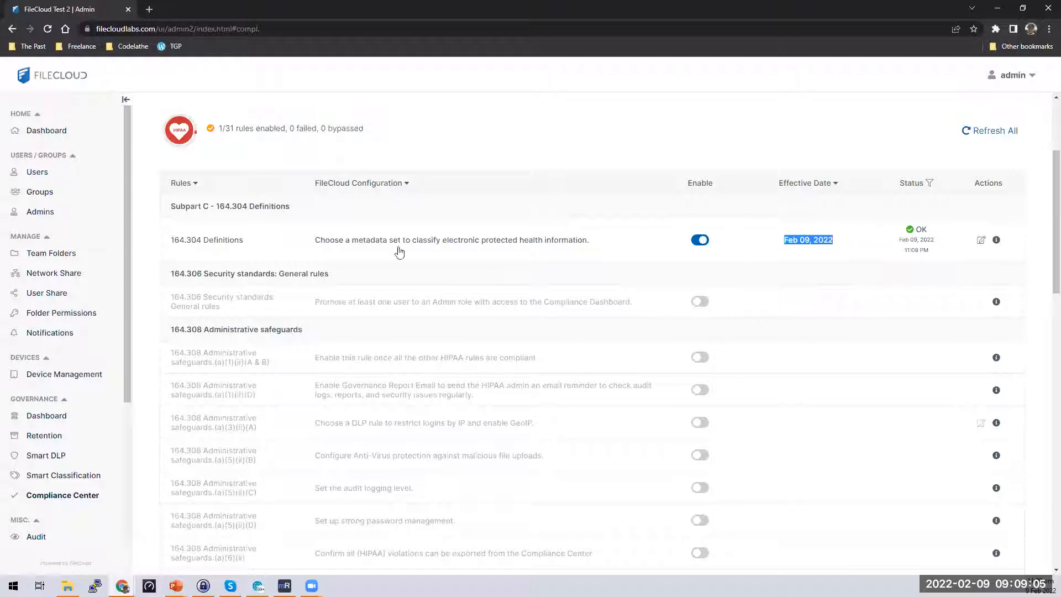
Keep ePHI as the 164.304 Definitions rule's metadata set and save the rule.
{"action": "left_click", "coordinate": [982, 246]}
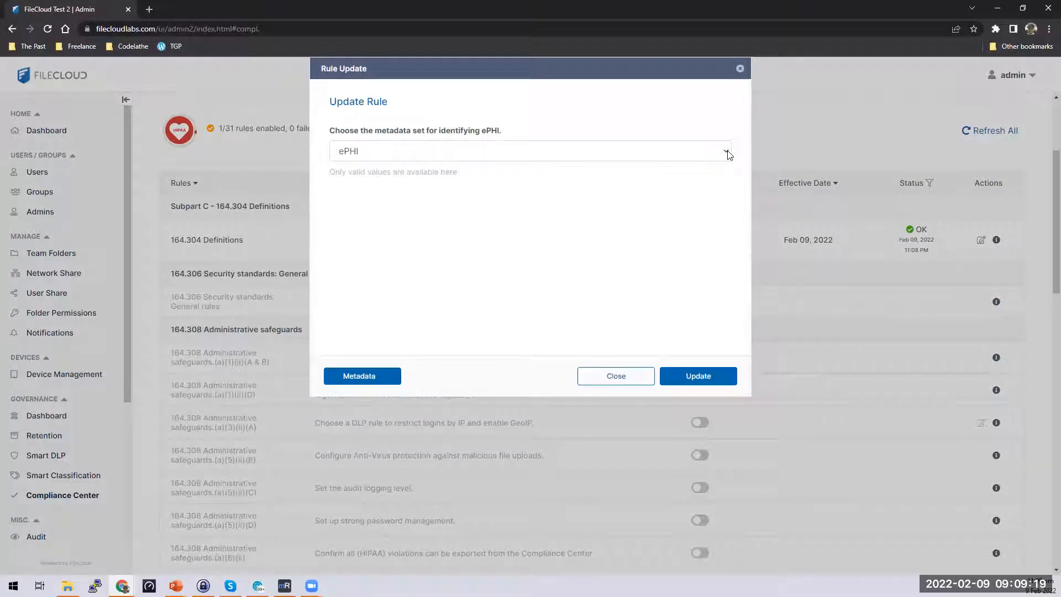
{"action": "left_click", "coordinate": [727, 154]}
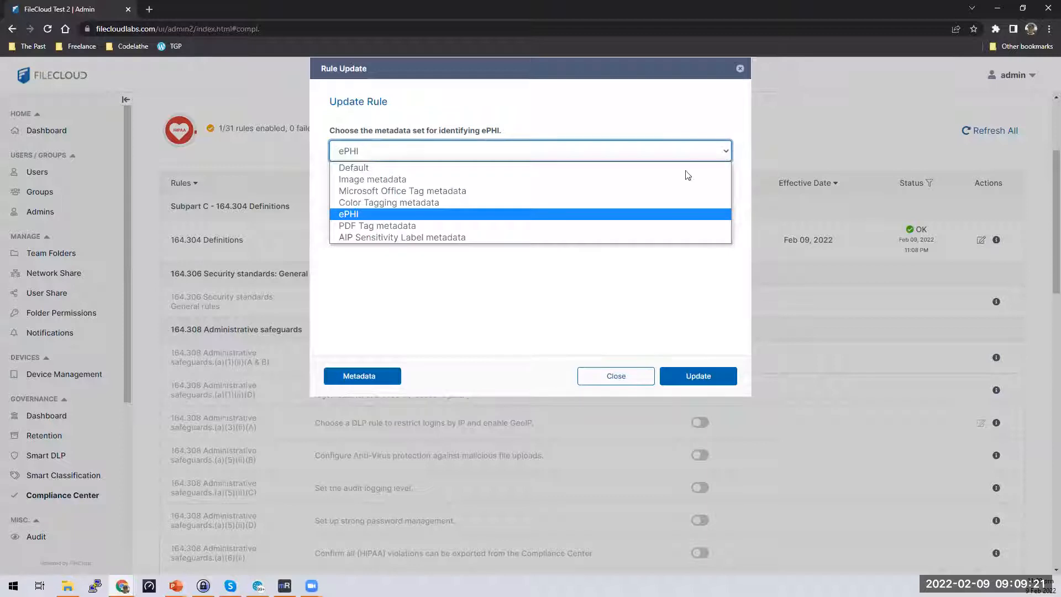
{"action": "left_click", "coordinate": [620, 214]}
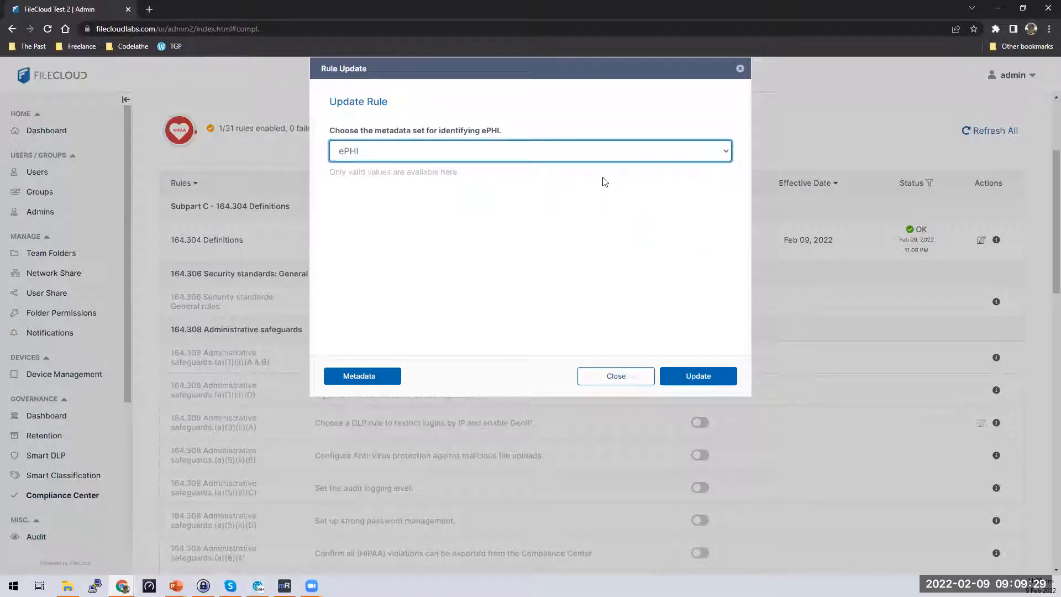
{"action": "left_click", "coordinate": [718, 380]}
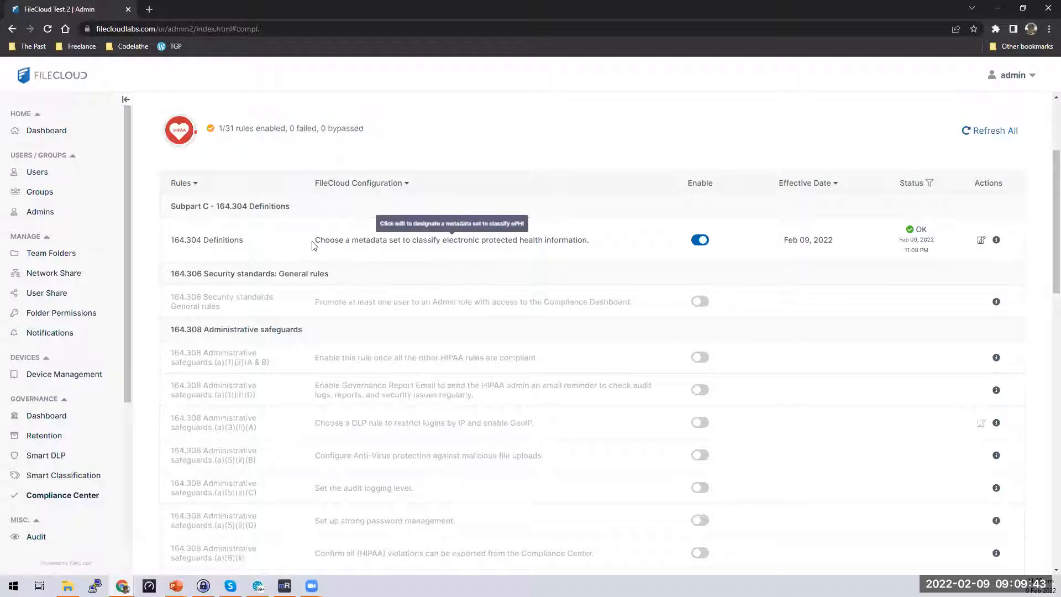
Review the 164.304 and 164.306 descriptions, then enable 164.306 General rules, making 2 of 31 enabled.
{"action": "left_click_drag", "start_coordinate": [315, 243], "coordinate": [607, 259]}
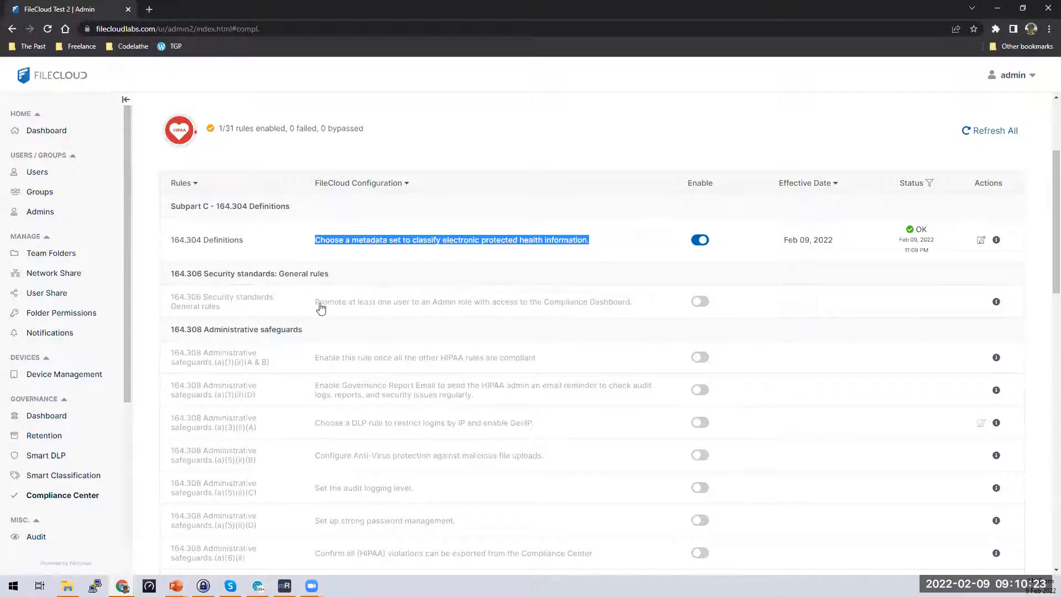
{"action": "left_click_drag", "start_coordinate": [319, 303], "coordinate": [633, 305]}
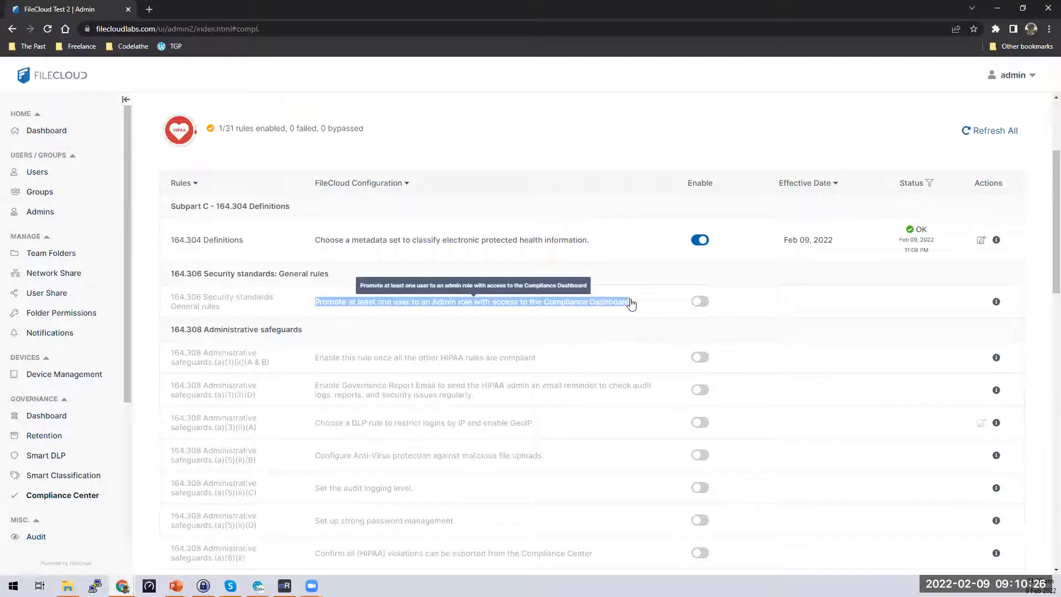
{"action": "left_click", "coordinate": [703, 303]}
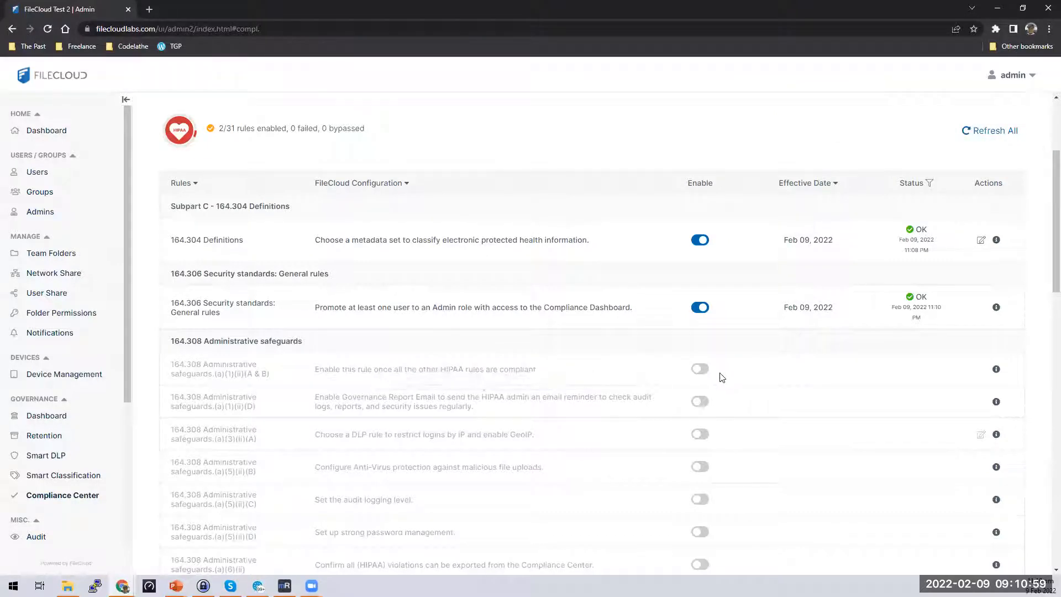
Read the 164.316 (b)(2)(i) rule on retaining files for 6 years, then enable it.
{"action": "scroll", "coordinate": [725, 350], "scroll_direction": "down", "scroll_amount": 1}
{"action": "scroll", "coordinate": [726, 350], "scroll_direction": "down", "scroll_amount": 6}
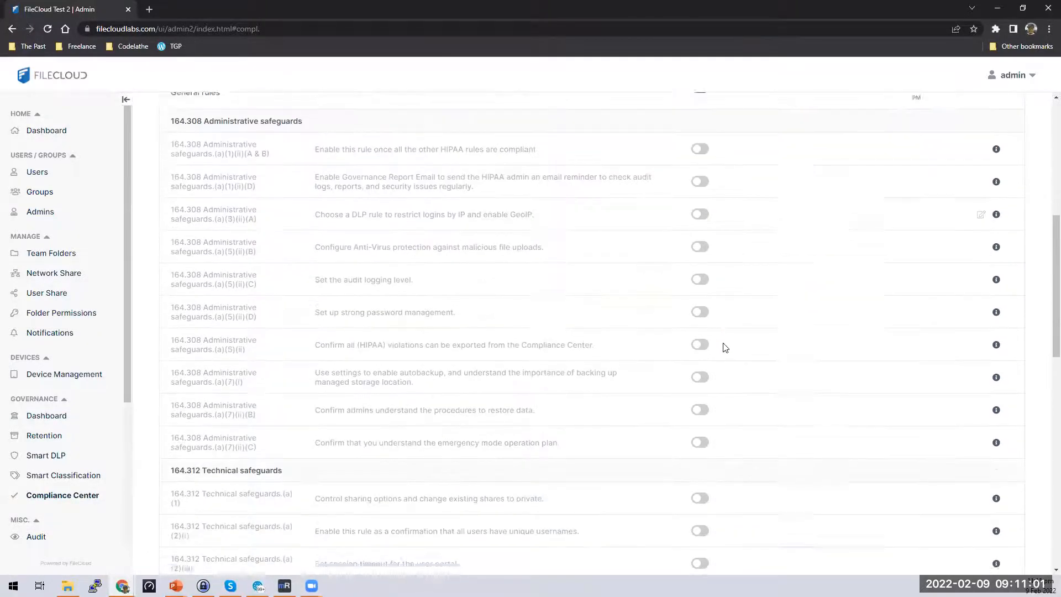
{"action": "scroll", "coordinate": [725, 347], "scroll_direction": "down", "scroll_amount": 10}
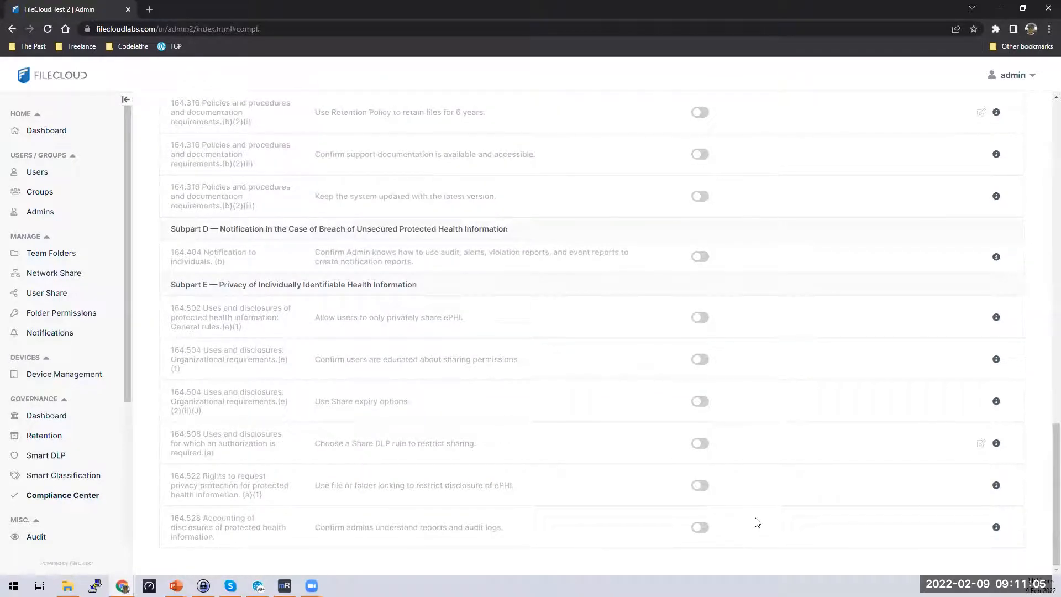
{"action": "scroll", "coordinate": [757, 522], "scroll_direction": "up", "scroll_amount": 2}
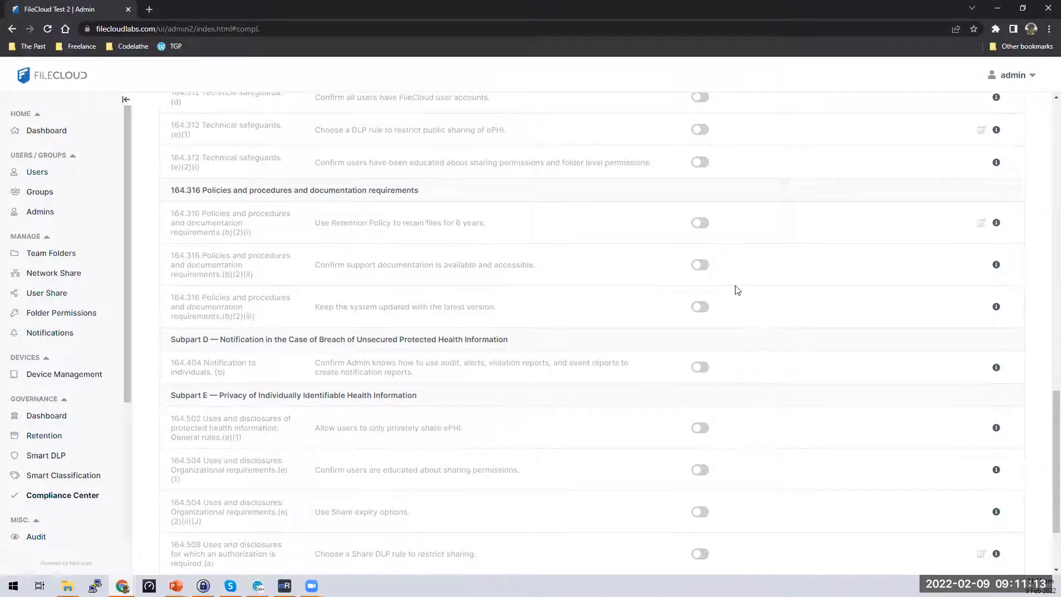
{"action": "scroll", "coordinate": [760, 292], "scroll_direction": "up", "scroll_amount": 7}
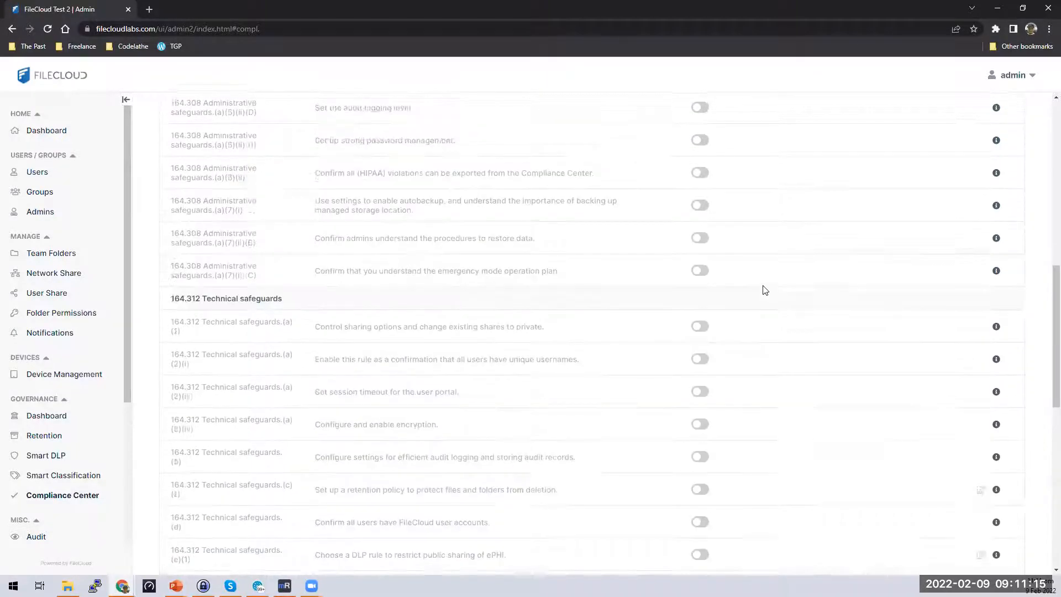
{"action": "scroll", "coordinate": [762, 289], "scroll_direction": "down", "scroll_amount": 6}
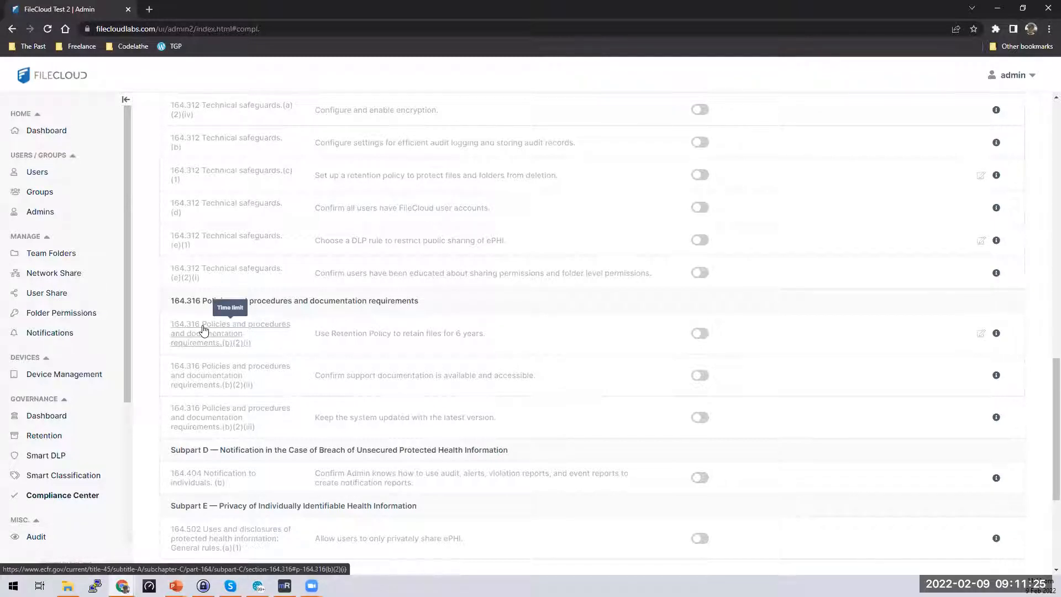
{"action": "double_click", "coordinate": [316, 338]}
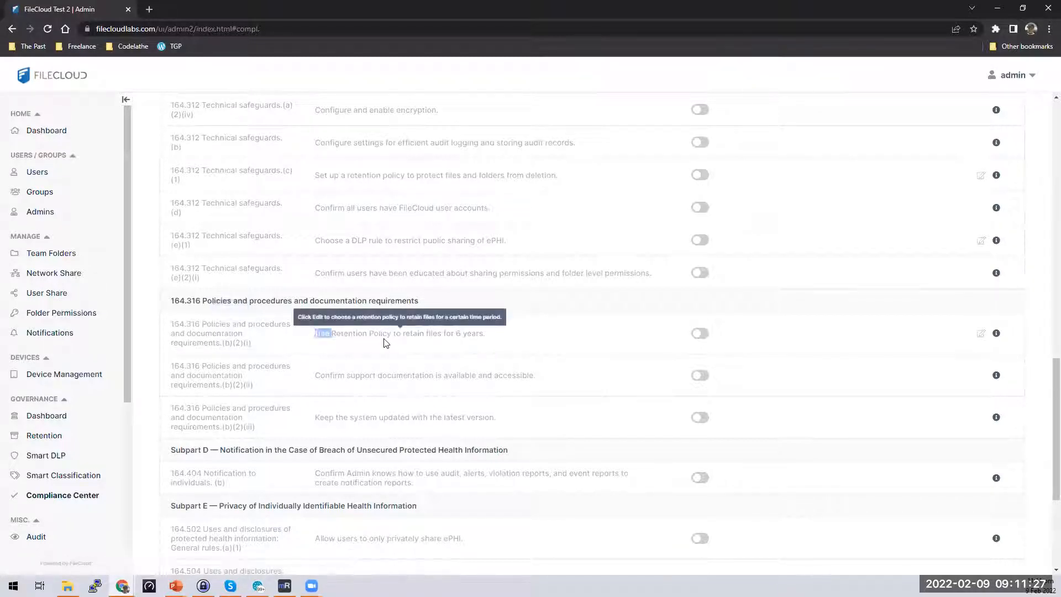
{"action": "left_click_drag", "start_coordinate": [385, 343], "coordinate": [526, 355]}
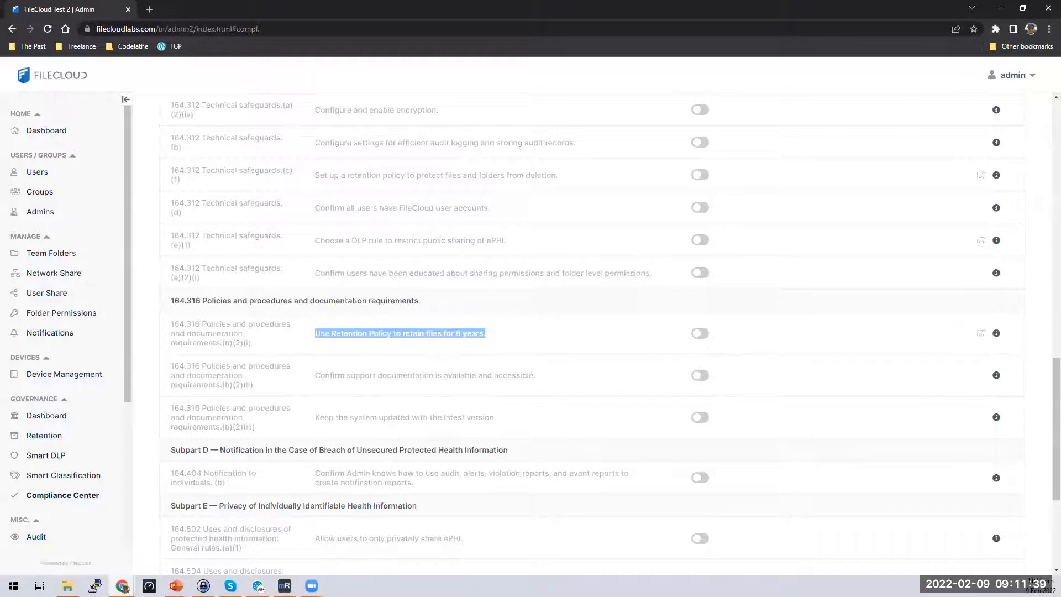
{"action": "left_click", "coordinate": [527, 337]}
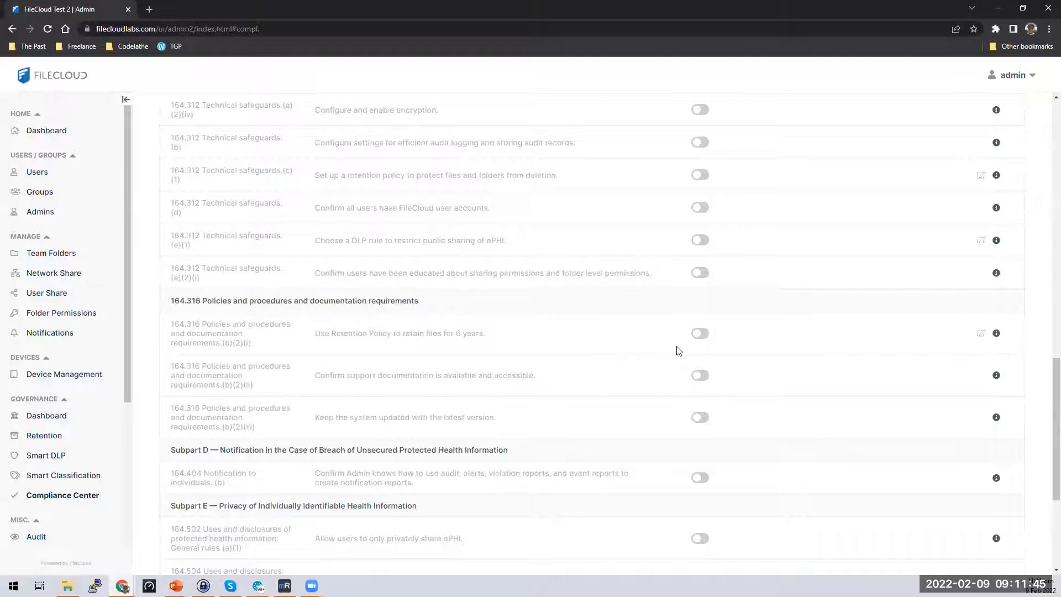
{"action": "left_click", "coordinate": [703, 338]}
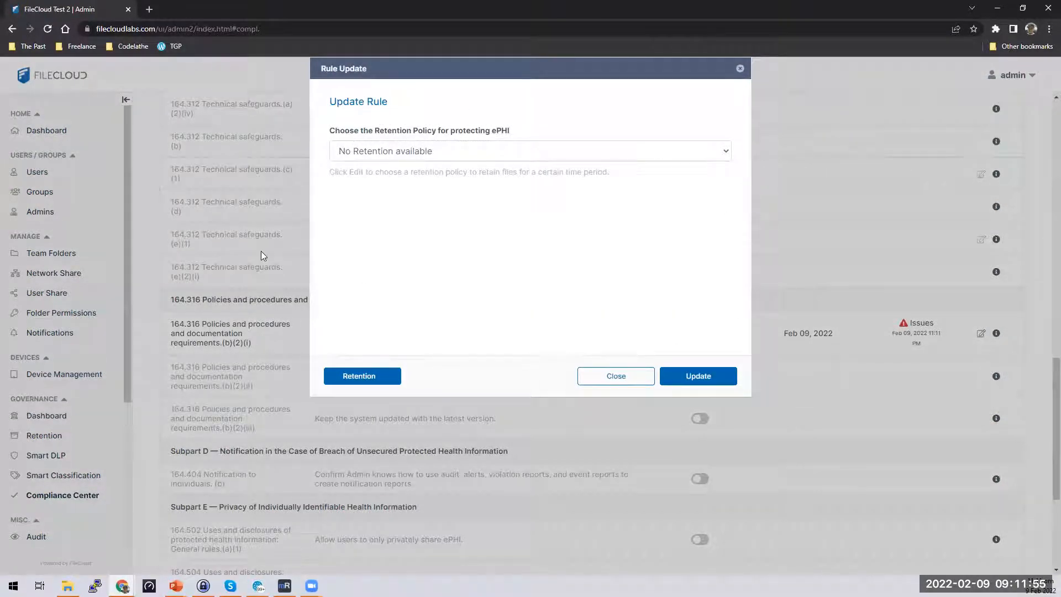
Confirm the retention dropdown lists only 'No Retention available', then go to Manage Retention Policies.
{"action": "left_click", "coordinate": [725, 152]}
{"action": "left_click", "coordinate": [714, 210]}
{"action": "left_click", "coordinate": [723, 153]}
{"action": "left_click", "coordinate": [721, 213]}
{"action": "left_click", "coordinate": [724, 153]}
{"action": "left_click", "coordinate": [721, 205]}
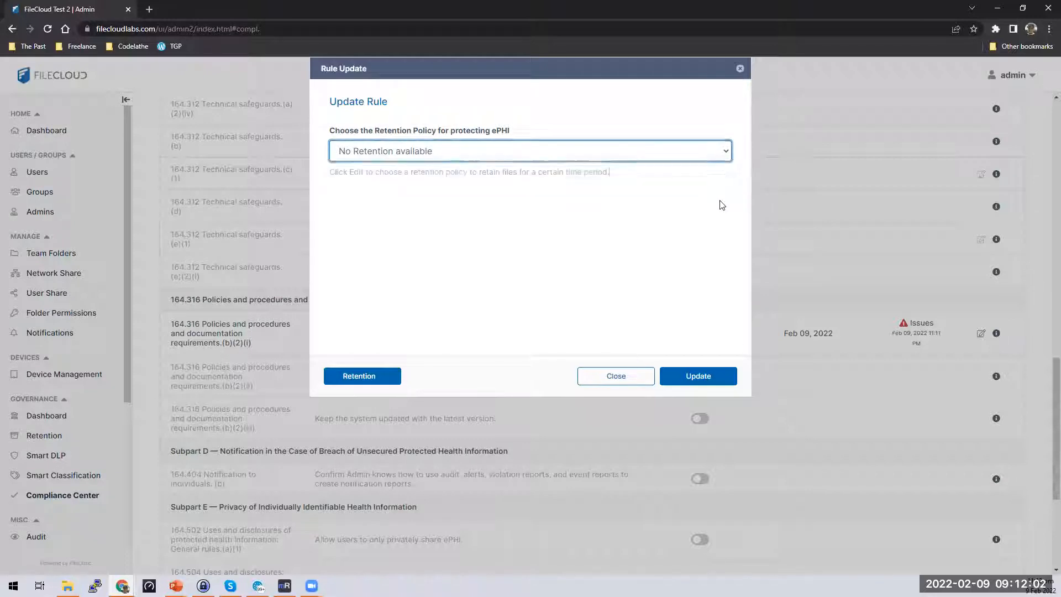
{"action": "left_click", "coordinate": [726, 153]}
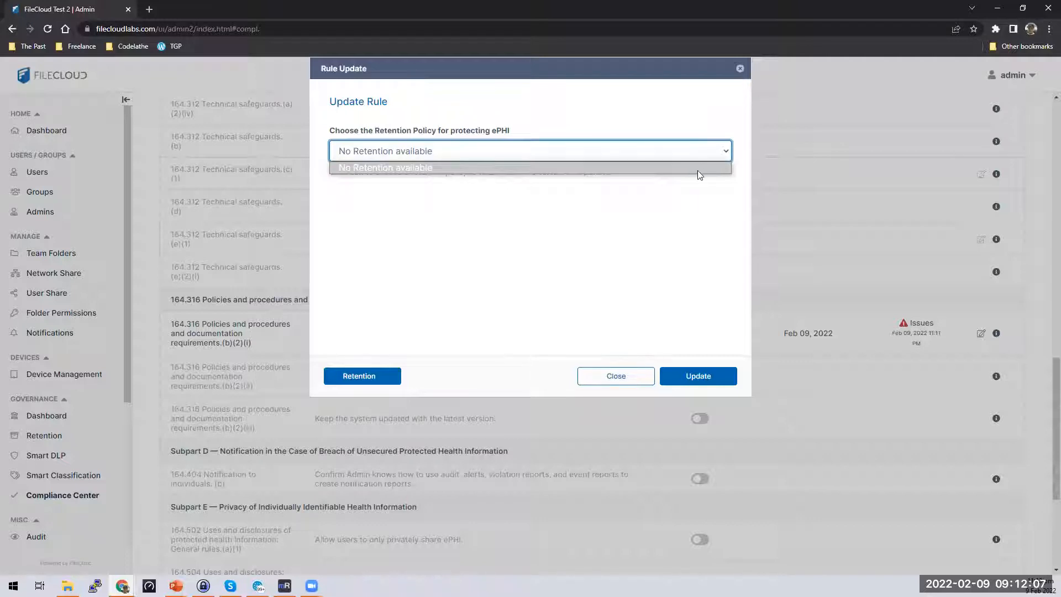
{"action": "left_click", "coordinate": [715, 220]}
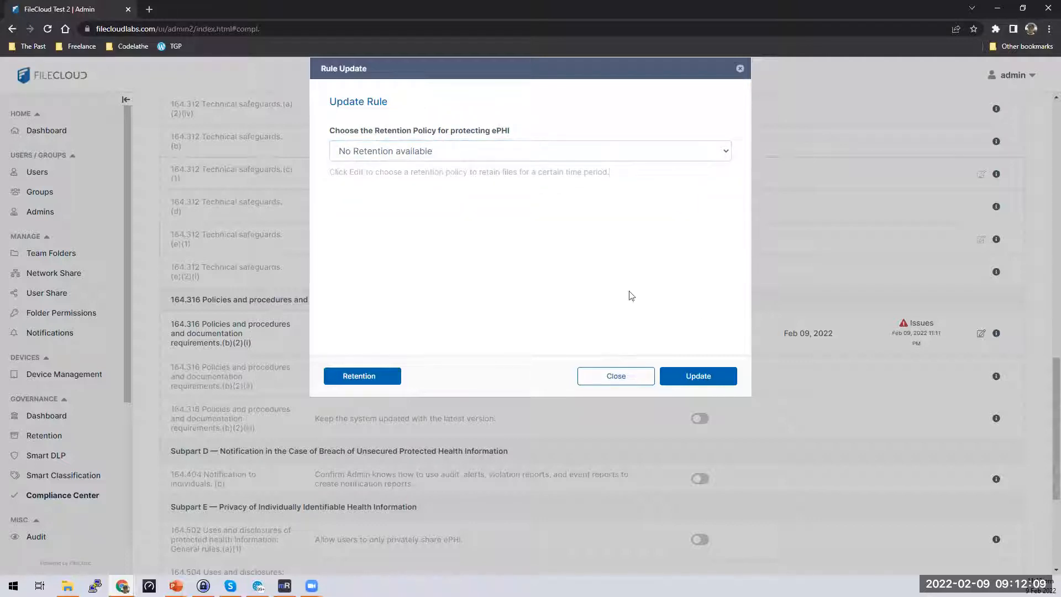
{"action": "left_click", "coordinate": [396, 386]}
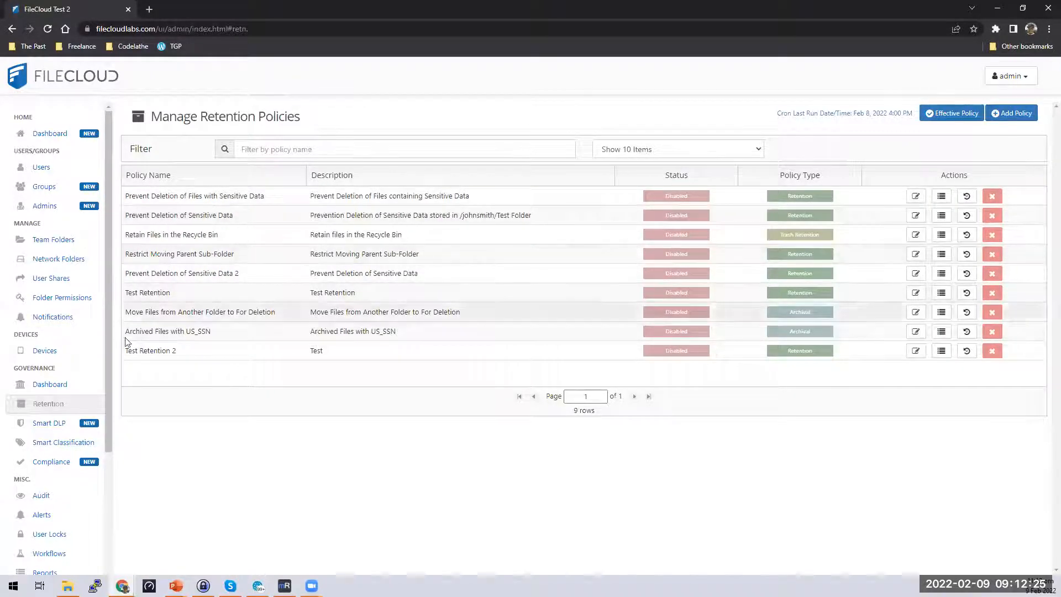
Return to the HIPAA rules and view the 164.316 retention rule's Issues details.
{"action": "left_click", "coordinate": [78, 462]}
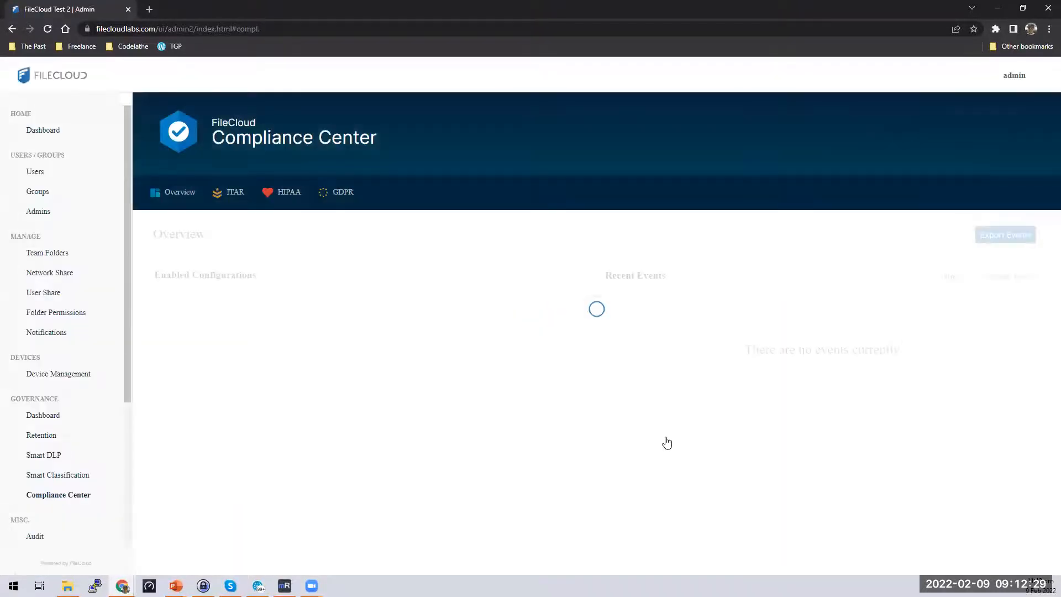
{"action": "left_click", "coordinate": [293, 203]}
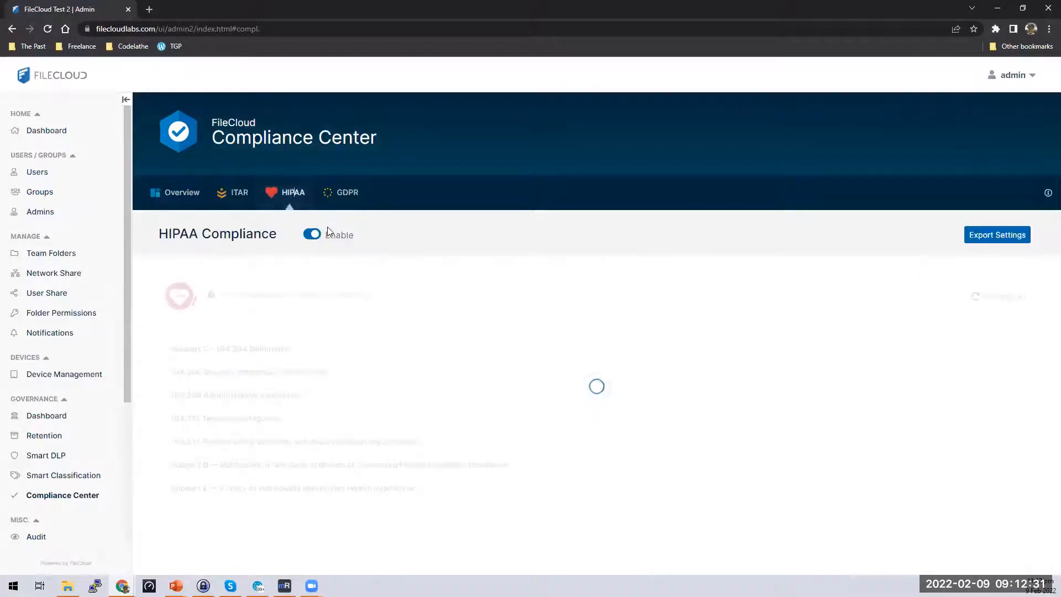
{"action": "scroll", "coordinate": [878, 466], "scroll_direction": "down", "scroll_amount": 3}
{"action": "scroll", "coordinate": [881, 466], "scroll_direction": "down", "scroll_amount": 15}
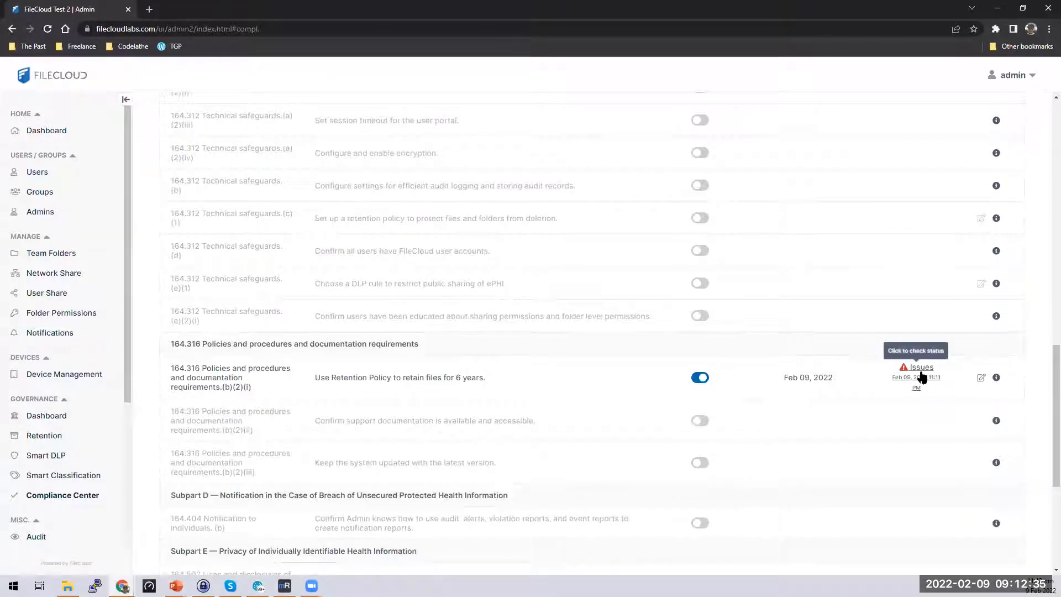
{"action": "left_click", "coordinate": [918, 385]}
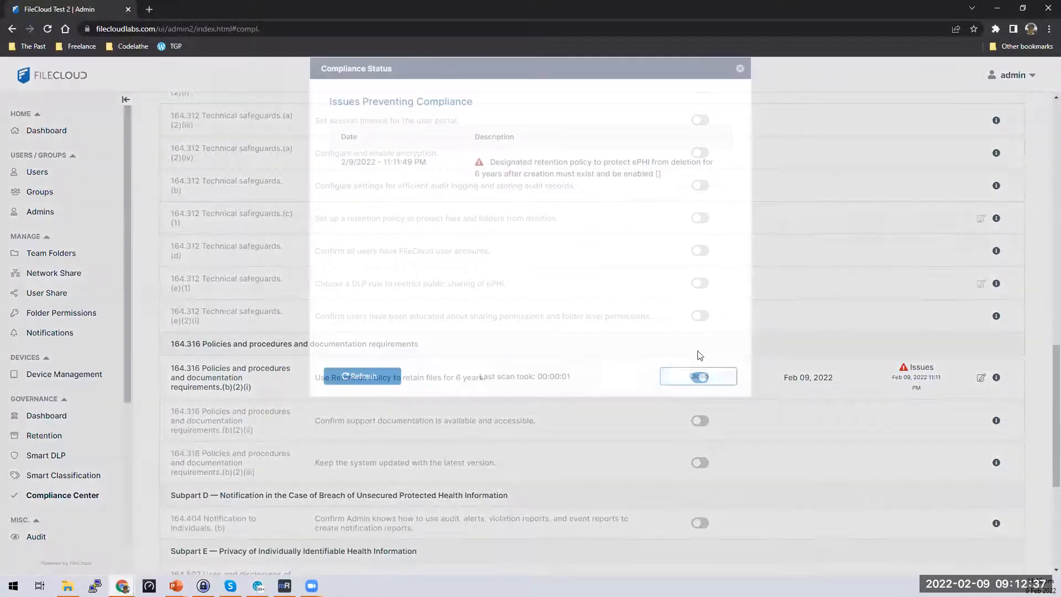
{"action": "left_click", "coordinate": [696, 373]}
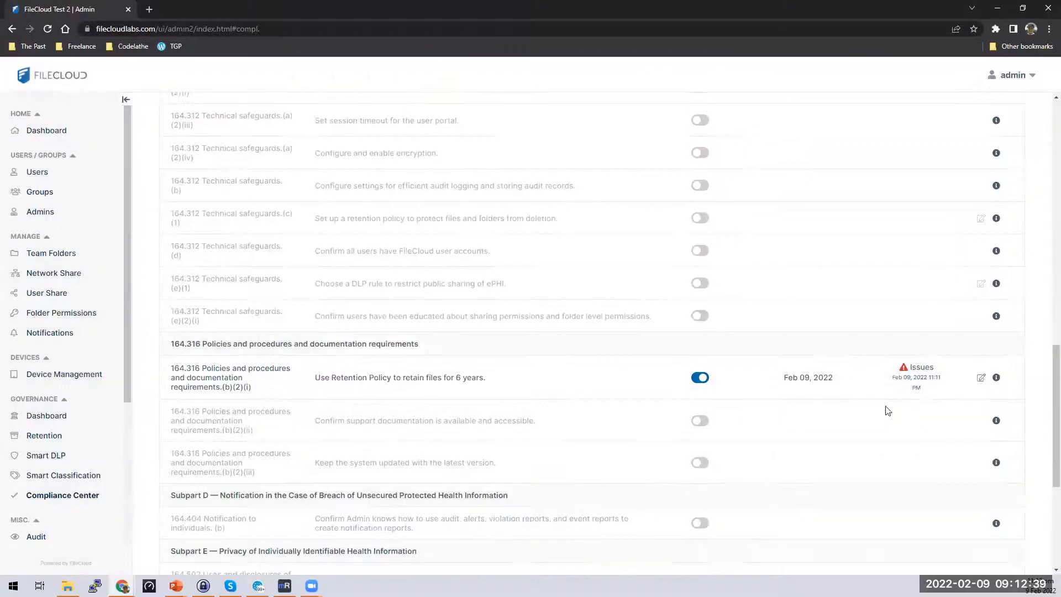
{"action": "left_click", "coordinate": [980, 378]}
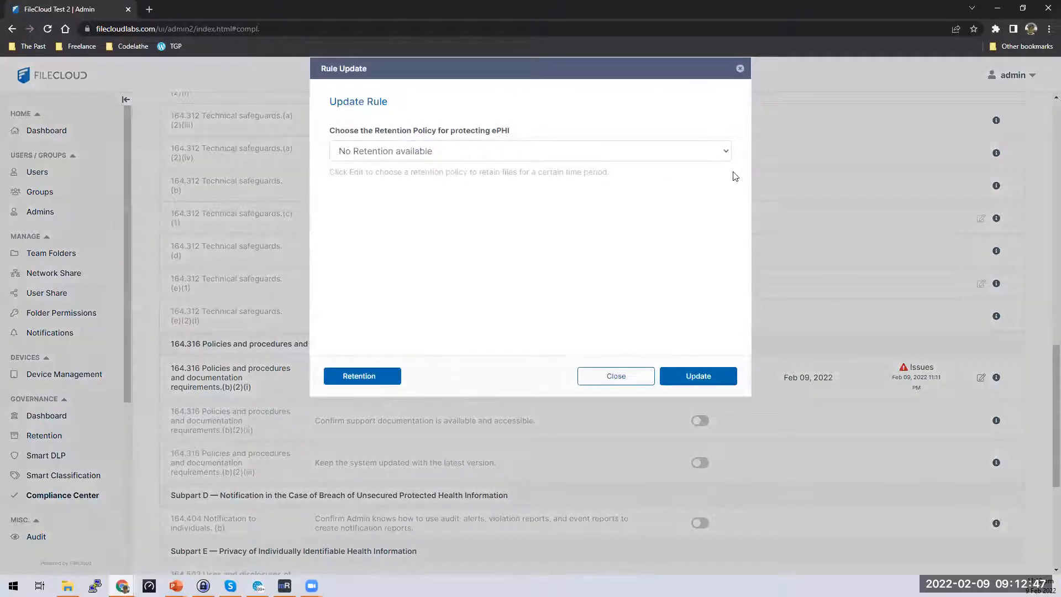
{"action": "left_click", "coordinate": [727, 154]}
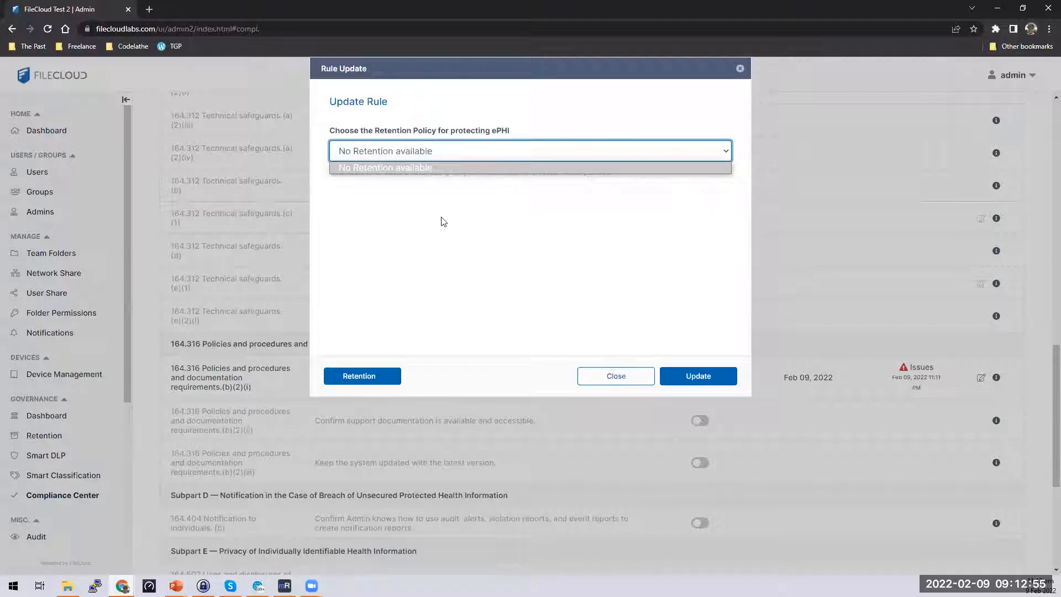
{"action": "left_click", "coordinate": [528, 222]}
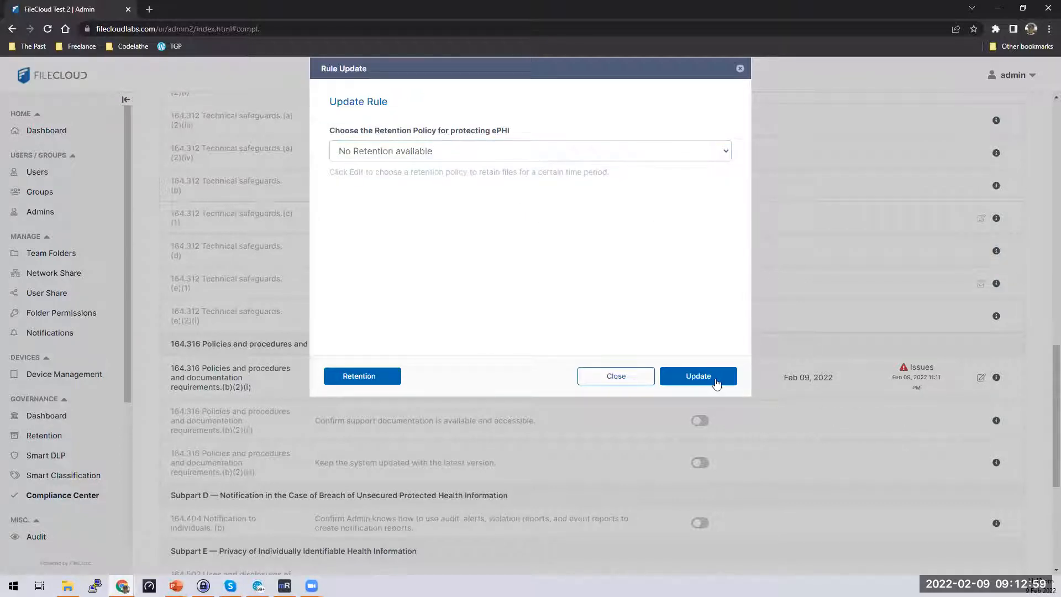
{"action": "left_click", "coordinate": [740, 69]}
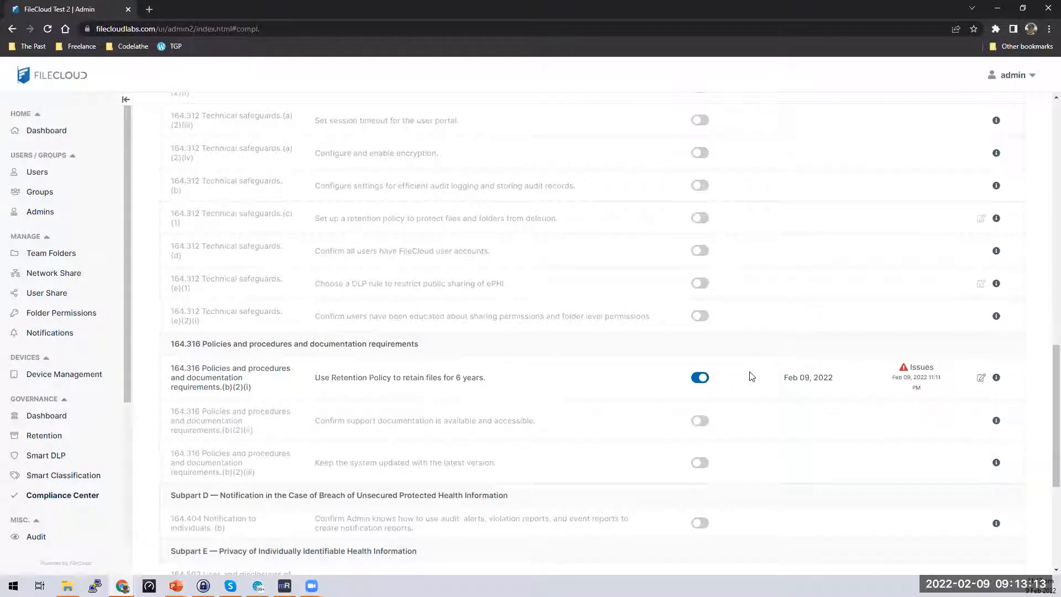
{"action": "left_click", "coordinate": [918, 379]}
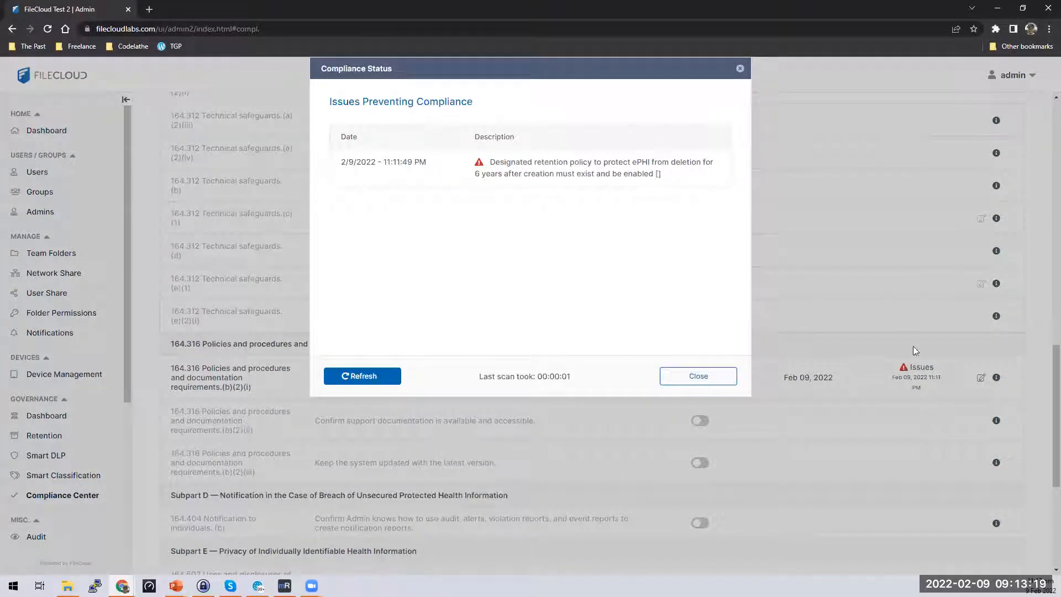
{"action": "left_click_drag", "start_coordinate": [490, 162], "coordinate": [680, 176]}
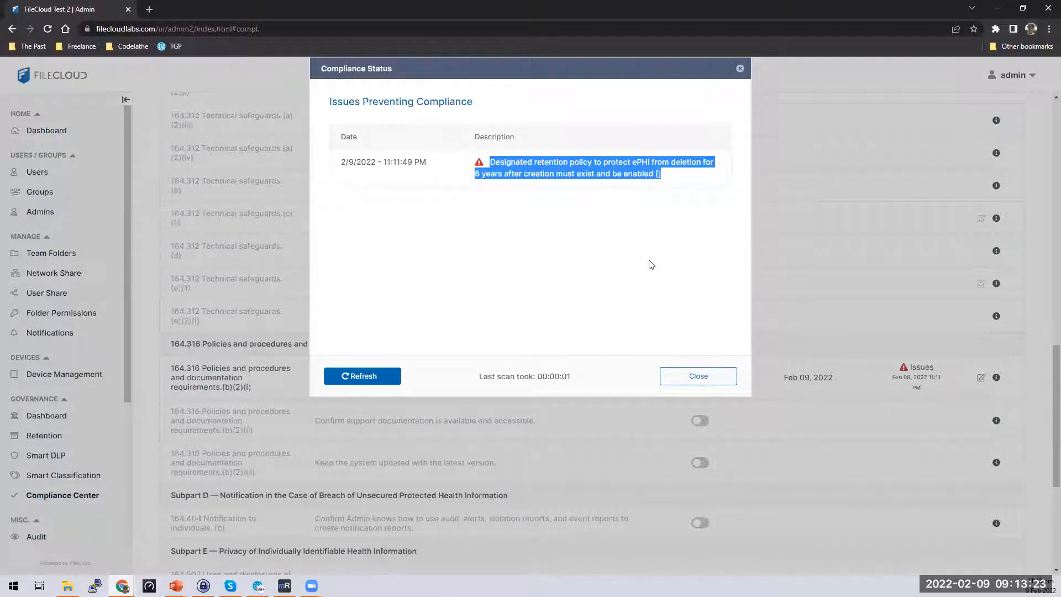
{"action": "left_click", "coordinate": [697, 177]}
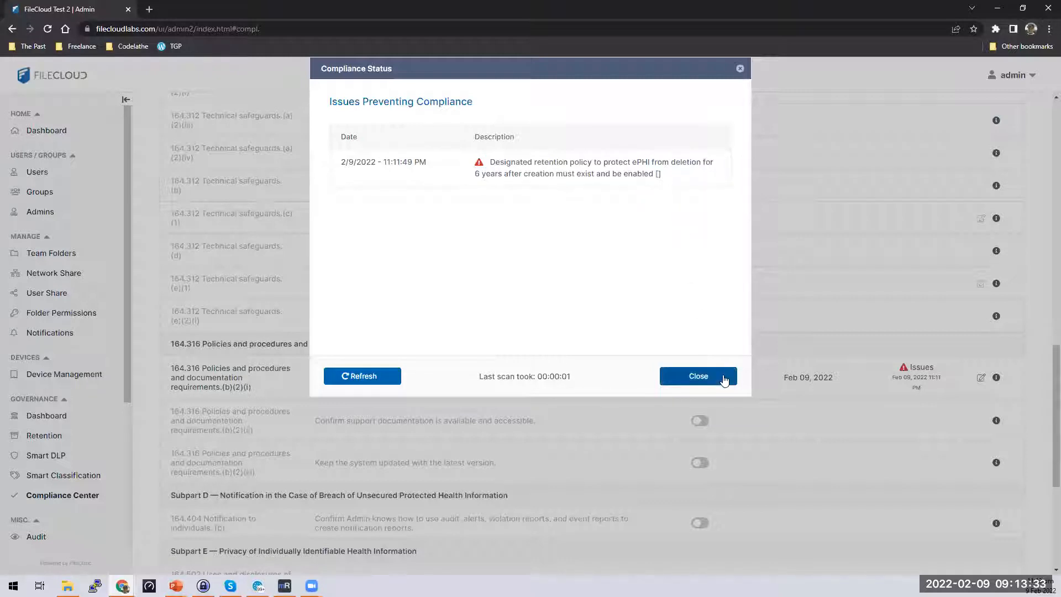
{"action": "left_click", "coordinate": [723, 380]}
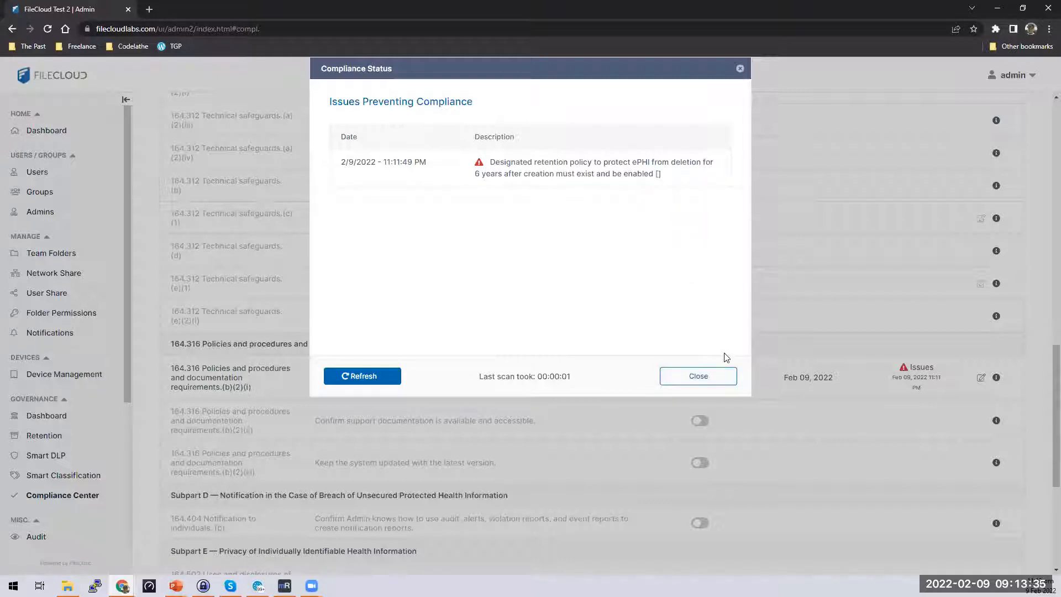
{"action": "left_click", "coordinate": [714, 376]}
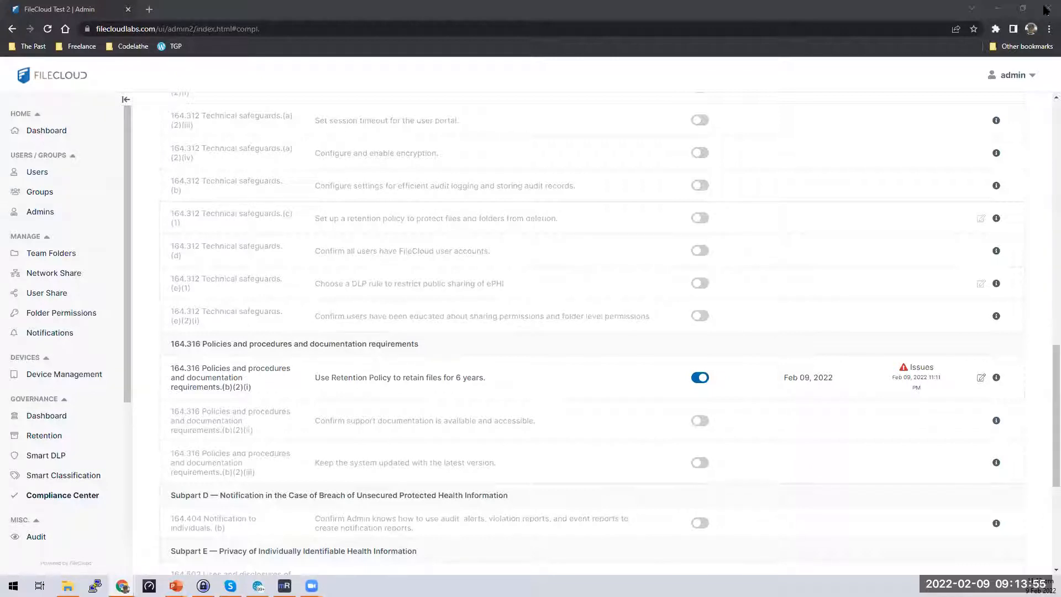
Bring up the Compliance Center docs and find the 164.316 (b)(2)(i) 'Retain files for 6 years' row.
{"action": "left_click_drag", "start_coordinate": [1044, 10], "coordinate": [254, 13]}
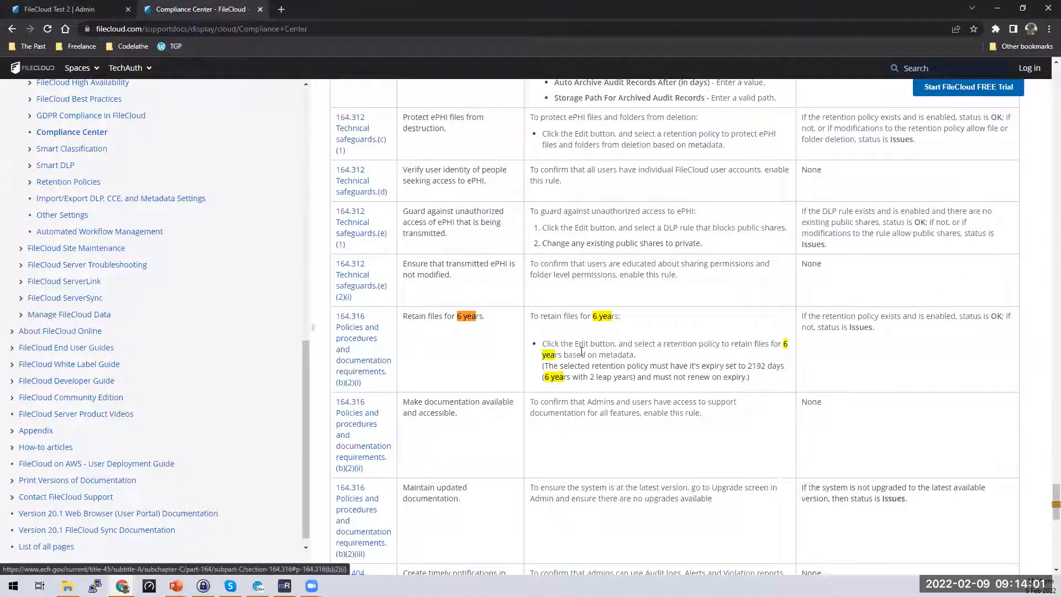
{"action": "left_click", "coordinate": [394, 25]}
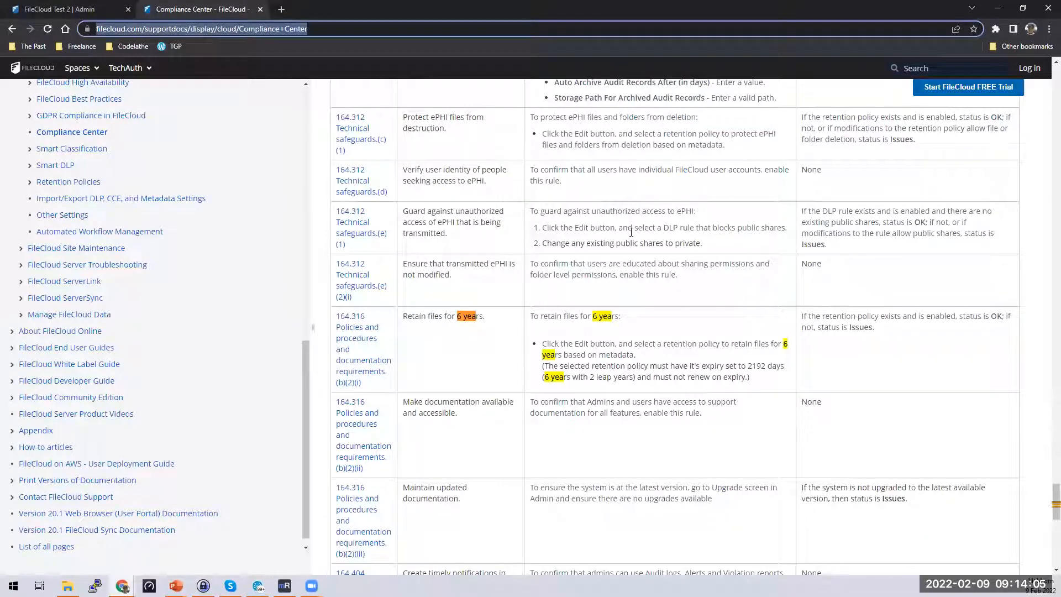
{"action": "scroll", "coordinate": [868, 409], "scroll_direction": "up", "scroll_amount": 3}
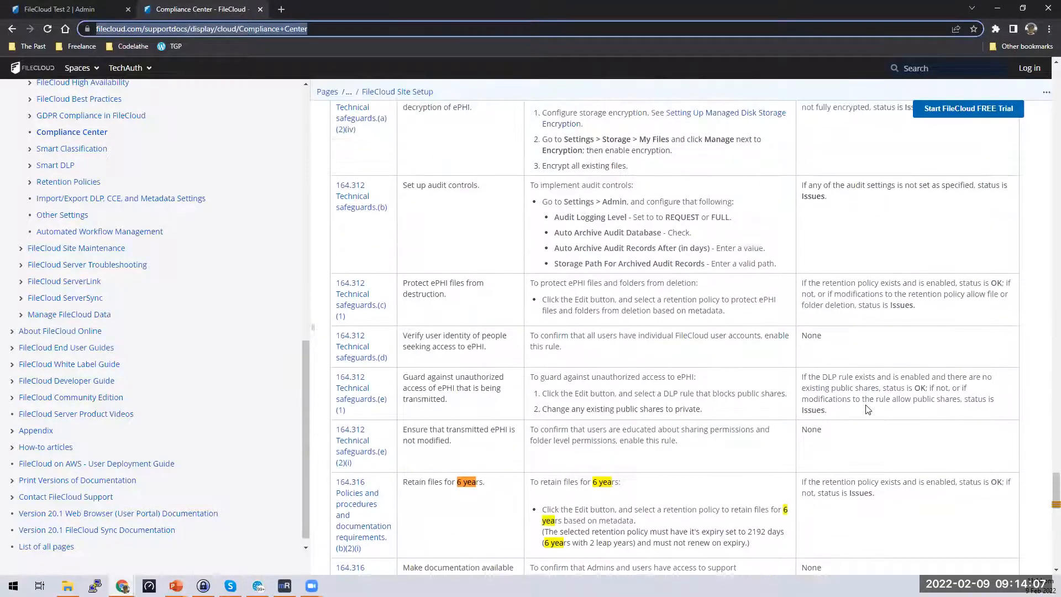
{"action": "scroll", "coordinate": [868, 409], "scroll_direction": "down", "scroll_amount": 3}
{"action": "left_click", "coordinate": [888, 374]}
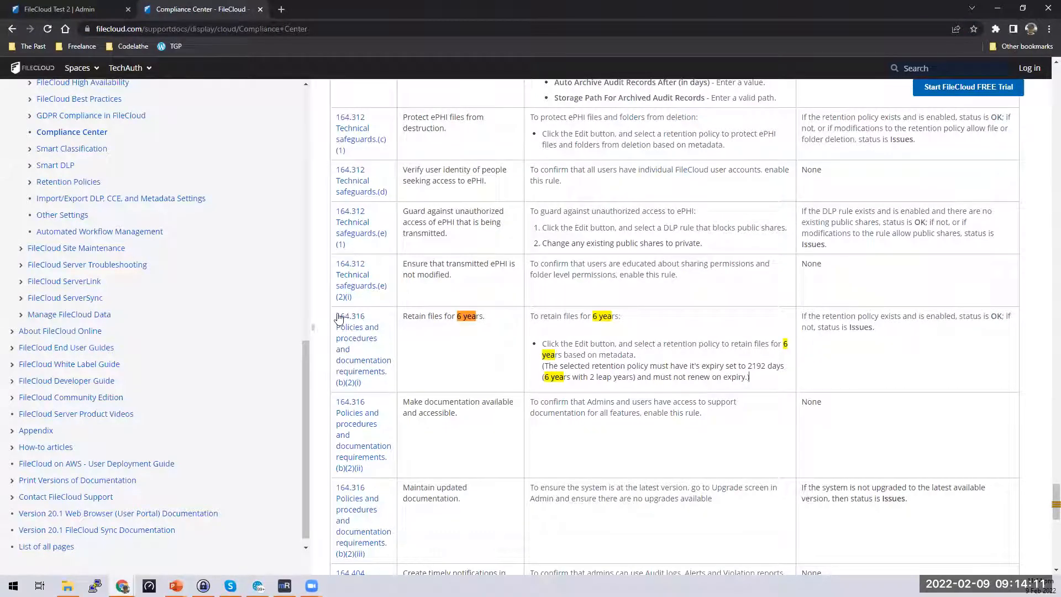
{"action": "left_click_drag", "start_coordinate": [335, 316], "coordinate": [385, 394]}
{"action": "key", "text": "ctrl+shift+Tab"}
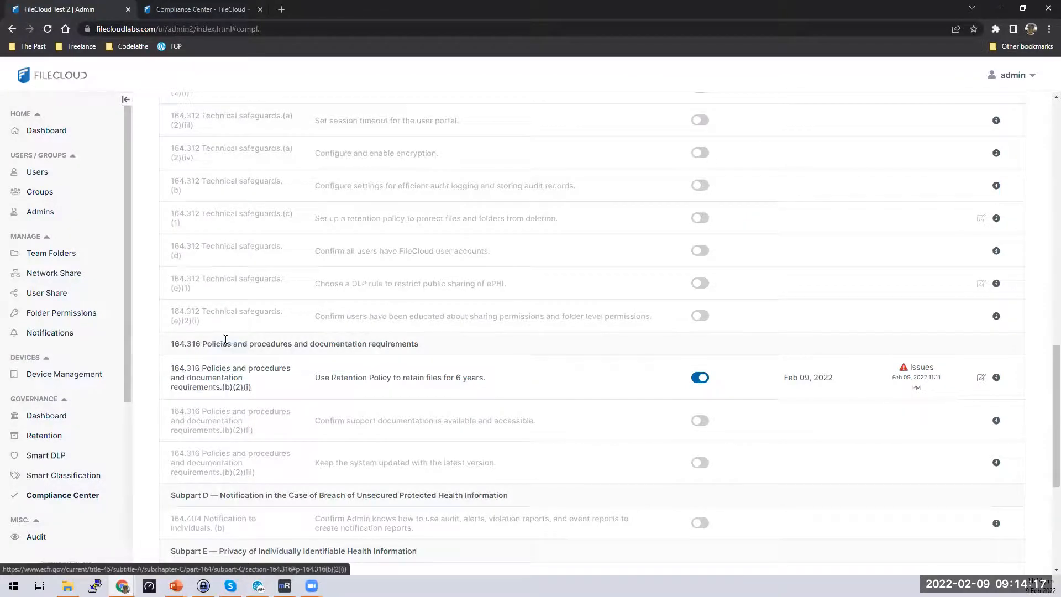
{"action": "left_click", "coordinate": [200, 5]}
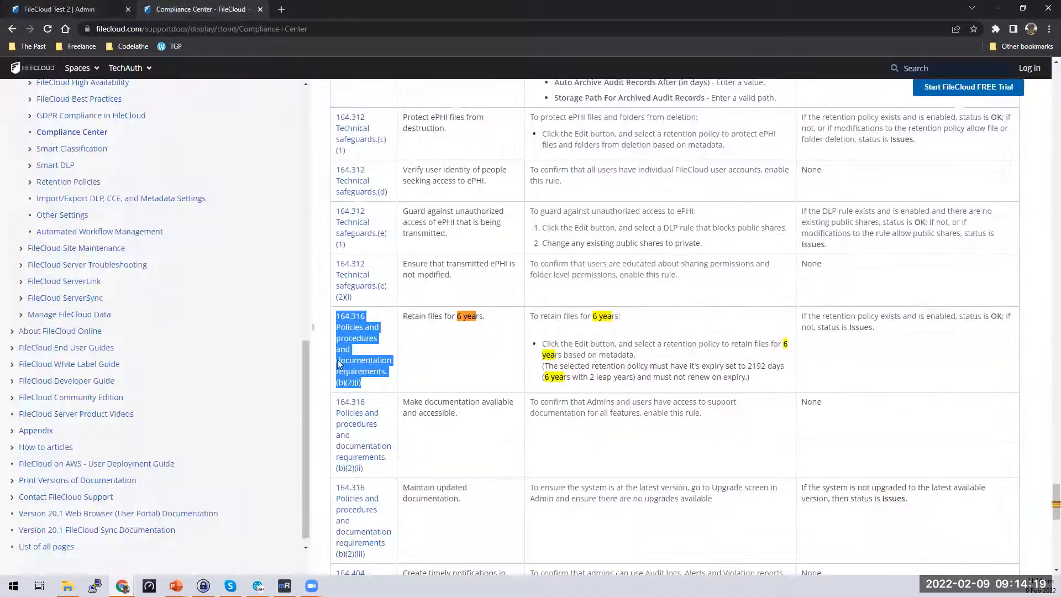
{"action": "left_click", "coordinate": [404, 319]}
{"action": "left_click_drag", "start_coordinate": [405, 319], "coordinate": [801, 382]}
{"action": "left_click", "coordinate": [652, 334]}
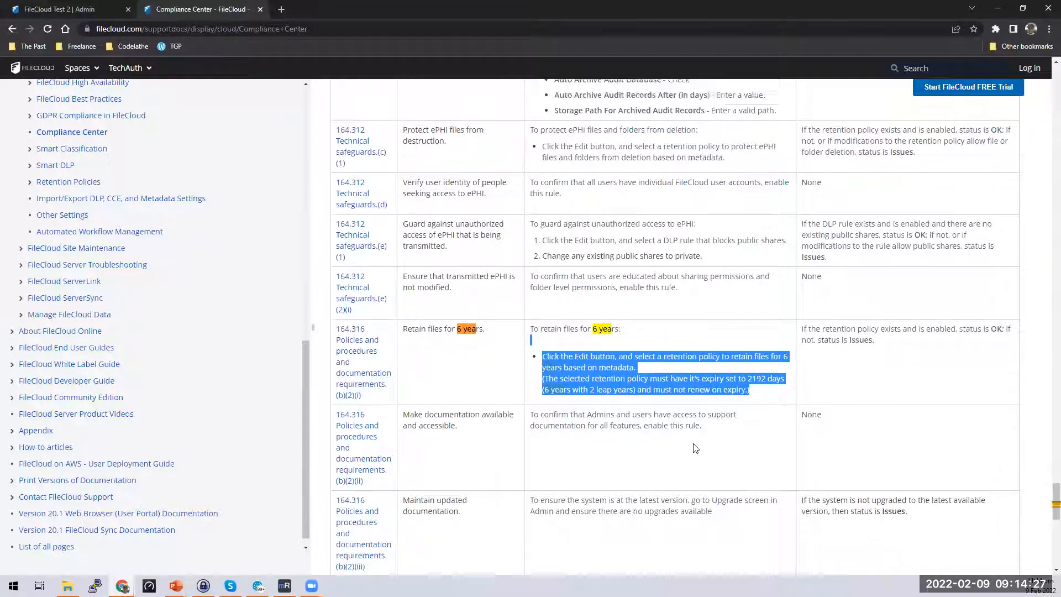
Scroll the HIPAA table and highlight the audit-control and encryption setup instructions.
{"action": "scroll", "coordinate": [695, 448], "scroll_direction": "up", "scroll_amount": 4}
{"action": "scroll", "coordinate": [695, 448], "scroll_direction": "up", "scroll_amount": 1}
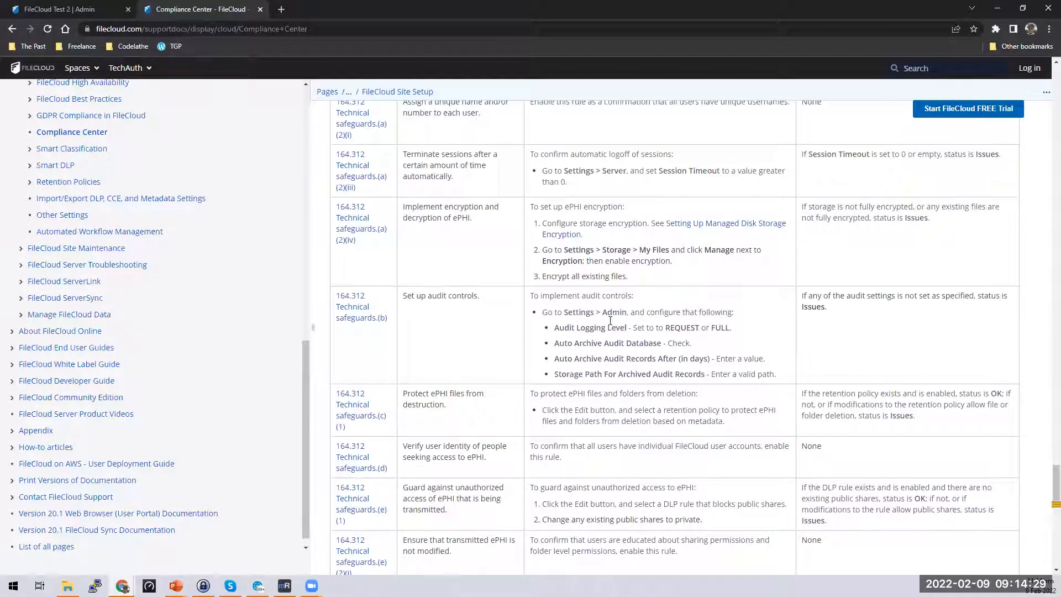
{"action": "left_click_drag", "start_coordinate": [530, 293], "coordinate": [780, 379]}
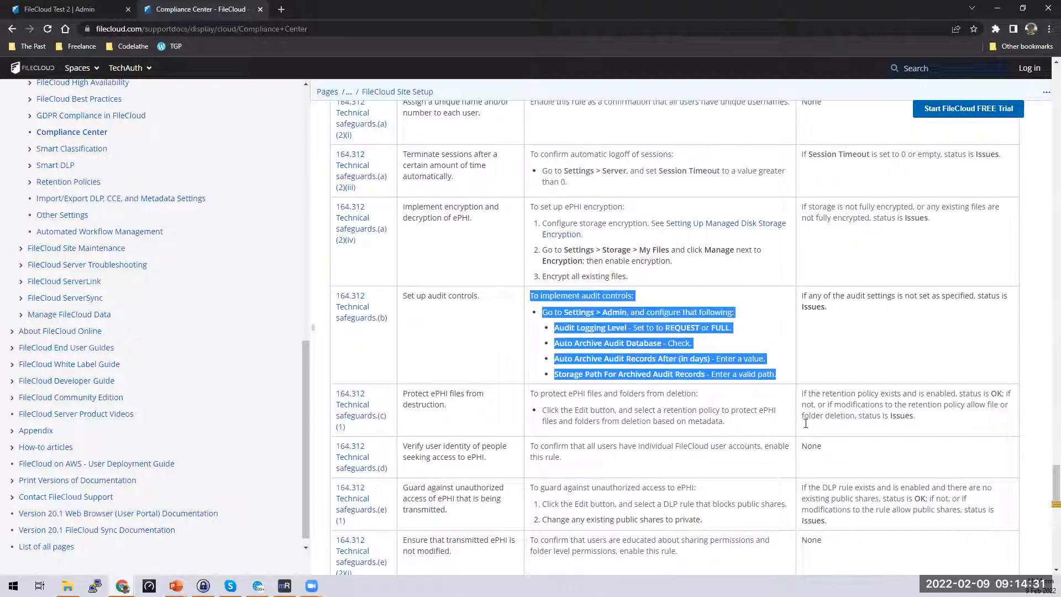
{"action": "scroll", "coordinate": [685, 392], "scroll_direction": "up", "scroll_amount": 2}
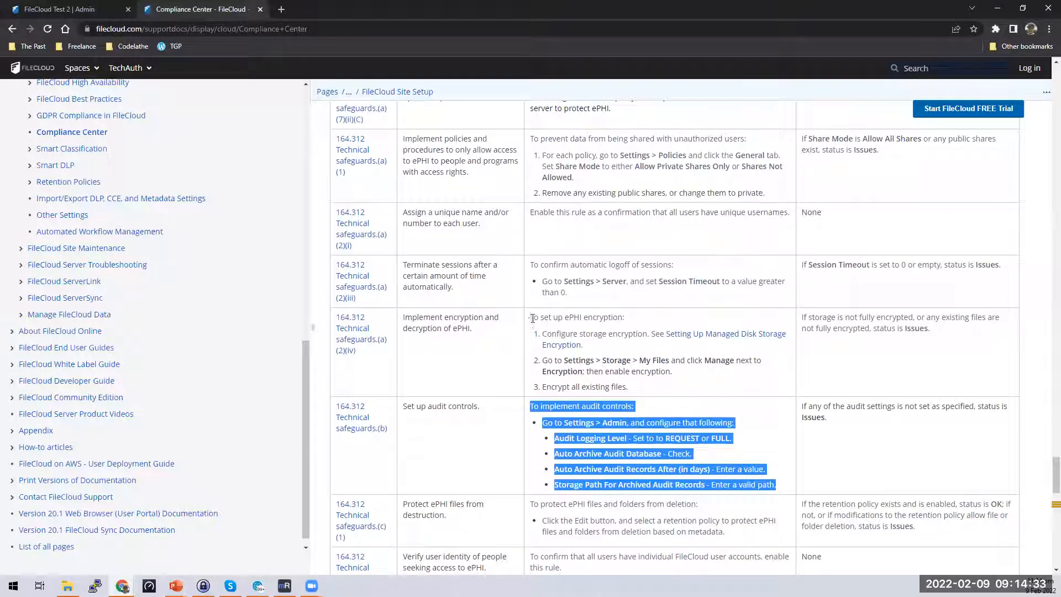
{"action": "left_click_drag", "start_coordinate": [529, 316], "coordinate": [624, 387]}
{"action": "scroll", "coordinate": [987, 238], "scroll_direction": "up", "scroll_amount": 7}
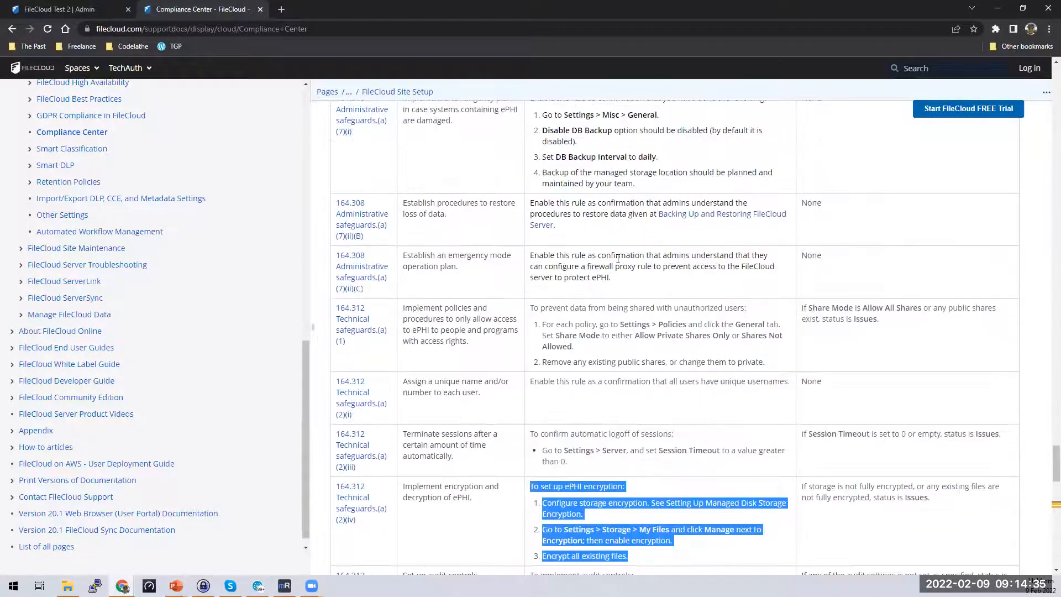
{"action": "scroll", "coordinate": [987, 237], "scroll_direction": "up", "scroll_amount": 10}
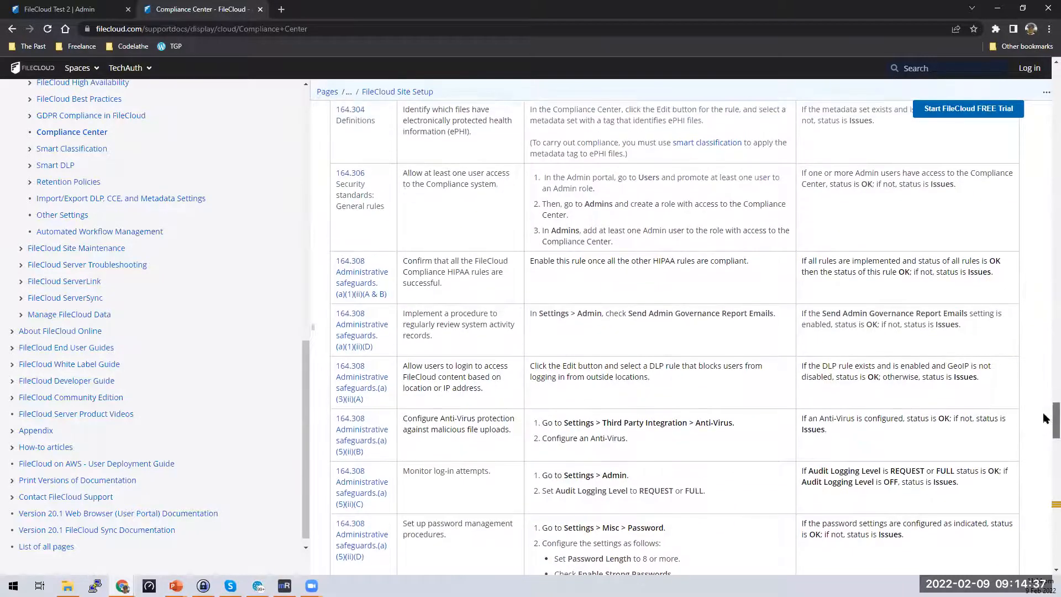
{"action": "scroll", "coordinate": [1043, 142], "scroll_direction": "up", "scroll_amount": 10}
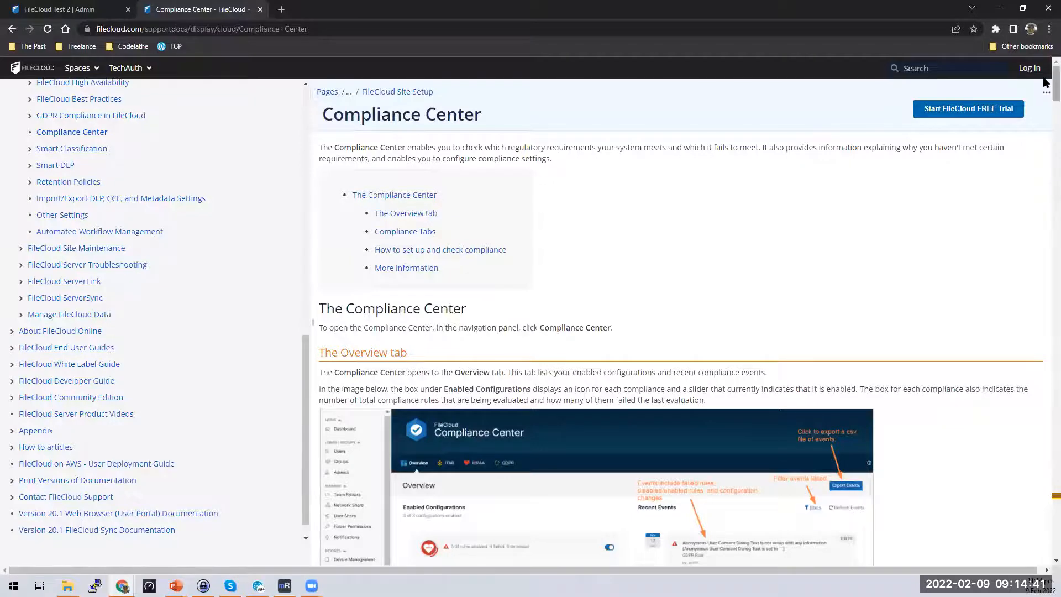
{"action": "left_click_drag", "start_coordinate": [1055, 86], "coordinate": [1056, 472]}
Move the docs into a separate window and reach Manage Retention Policies from the 6-year rule's settings.
{"action": "left_click", "coordinate": [210, 9]}
{"action": "left_click_drag", "start_coordinate": [210, 9], "coordinate": [535, 86]}
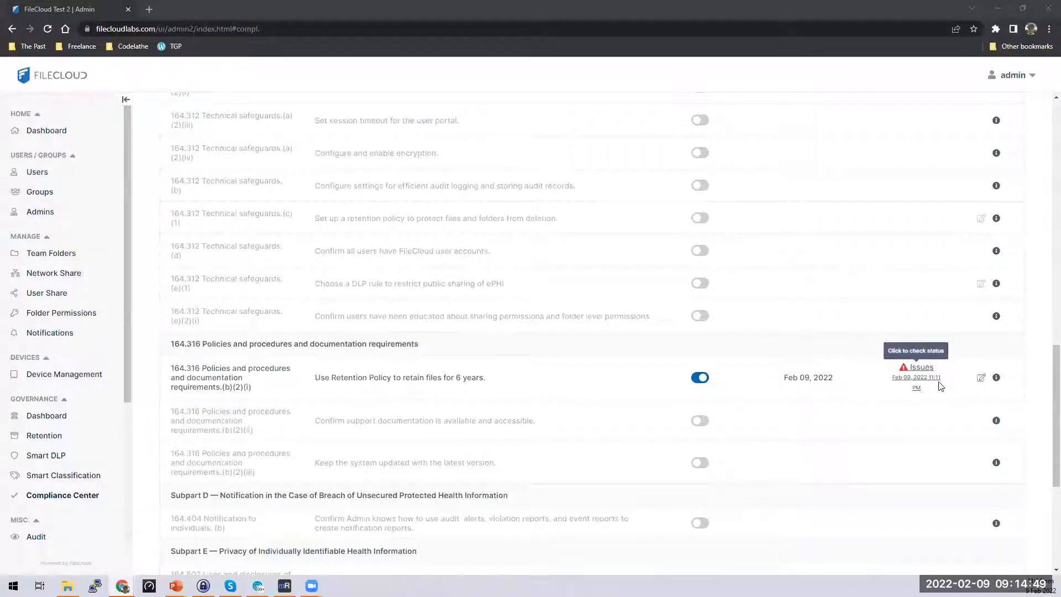
{"action": "left_click", "coordinate": [981, 378]}
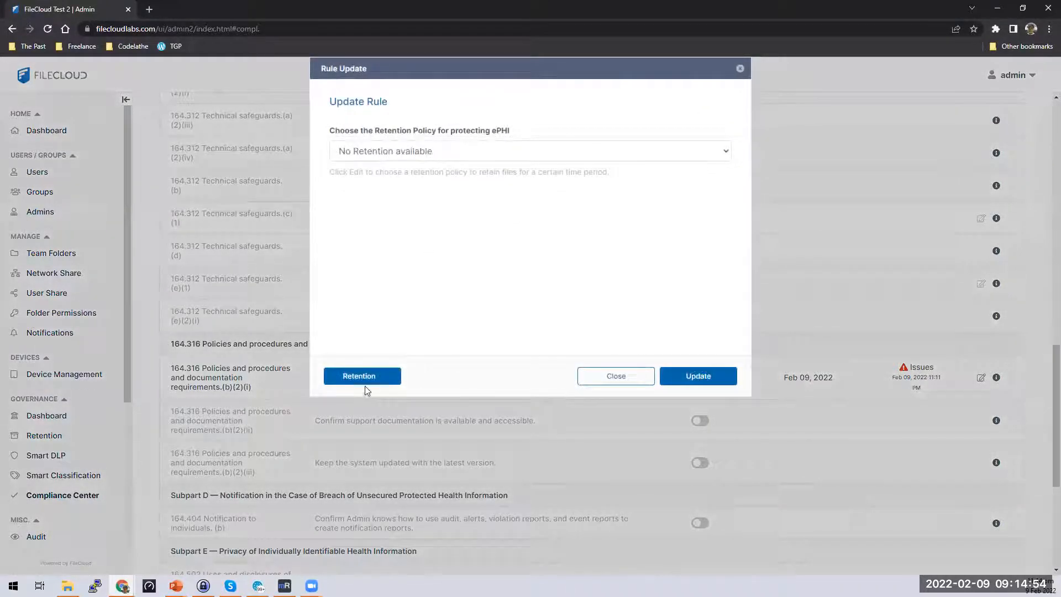
{"action": "left_click", "coordinate": [365, 385]}
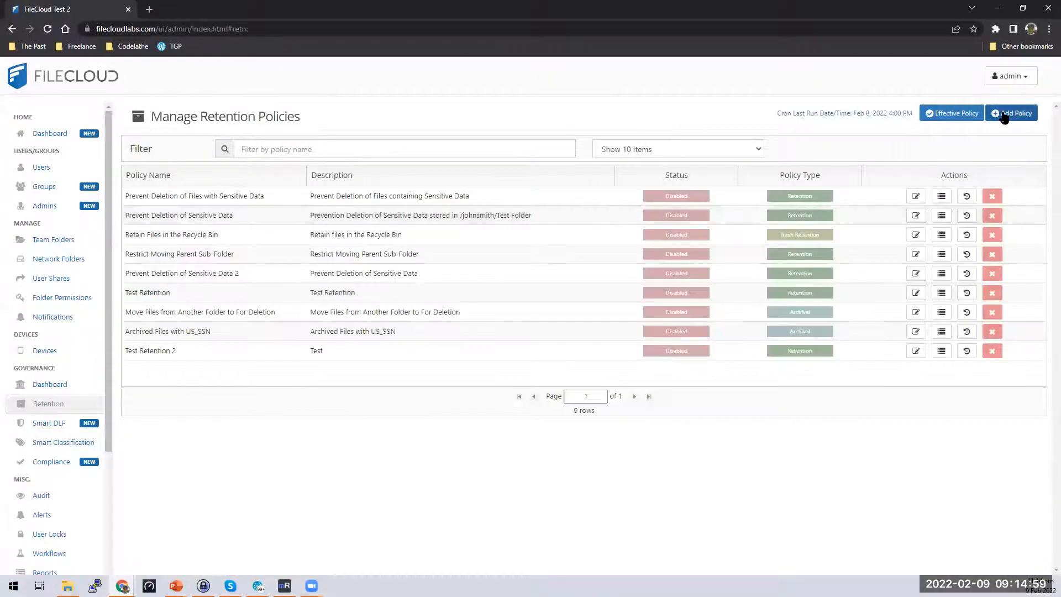
Add a new policy and keep Retention as its policy type.
{"action": "left_click", "coordinate": [999, 115]}
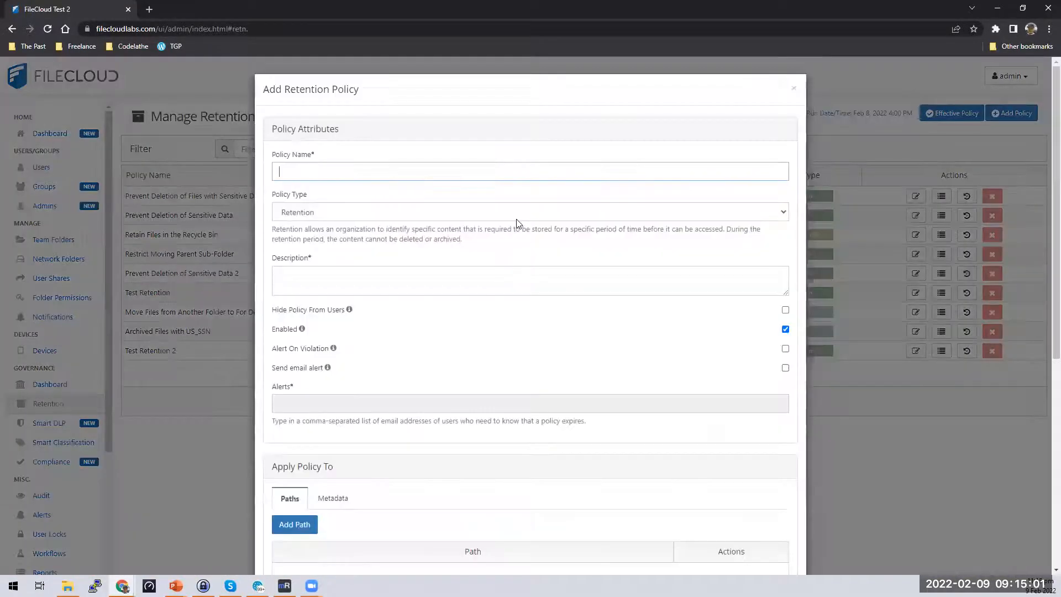
{"action": "left_click", "coordinate": [468, 212]}
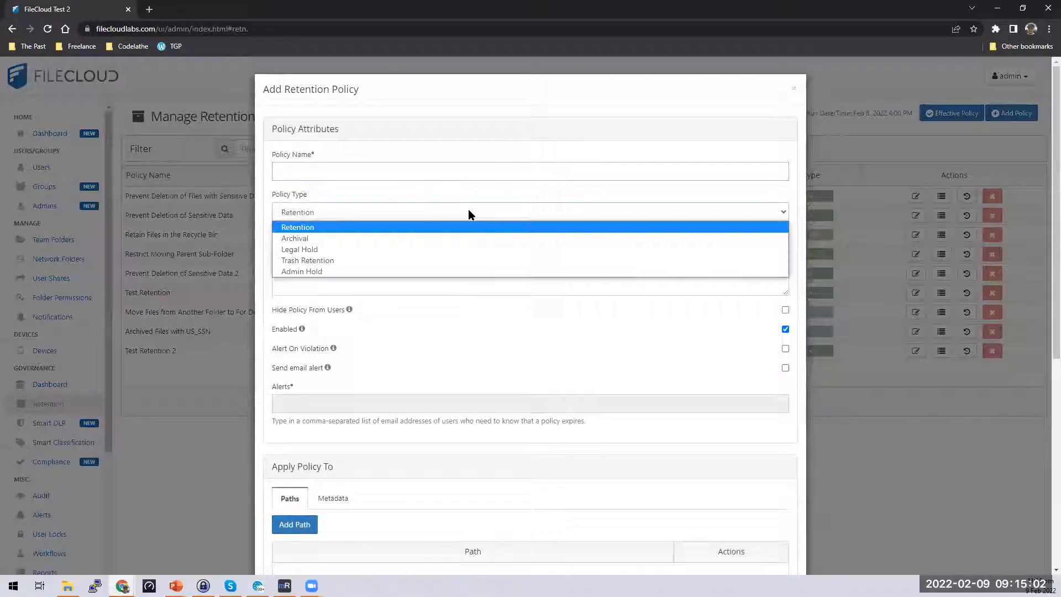
{"action": "left_click", "coordinate": [433, 228]}
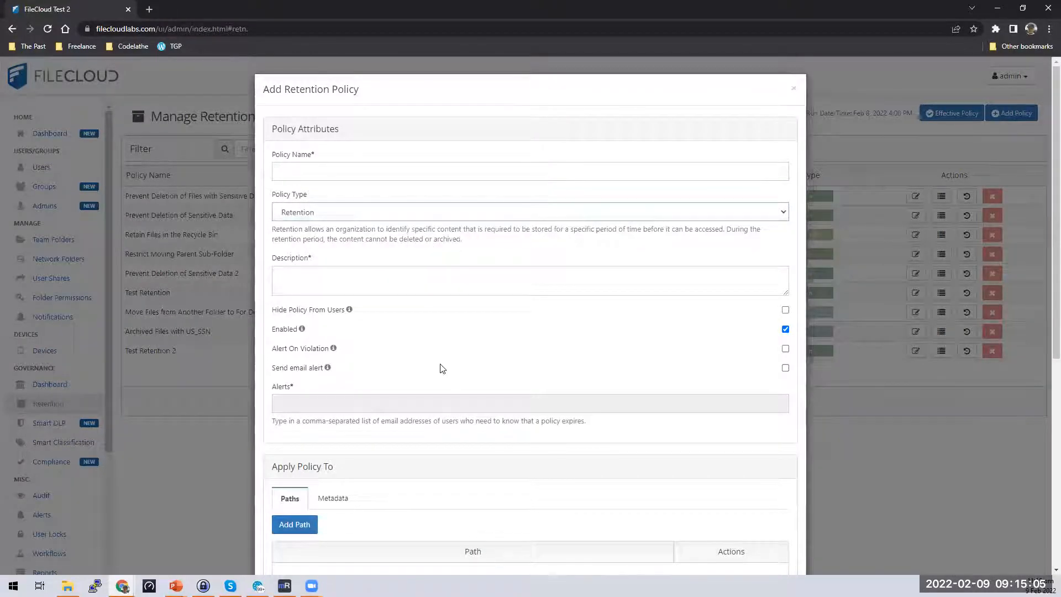
{"action": "scroll", "coordinate": [359, 549], "scroll_direction": "down", "scroll_amount": 7}
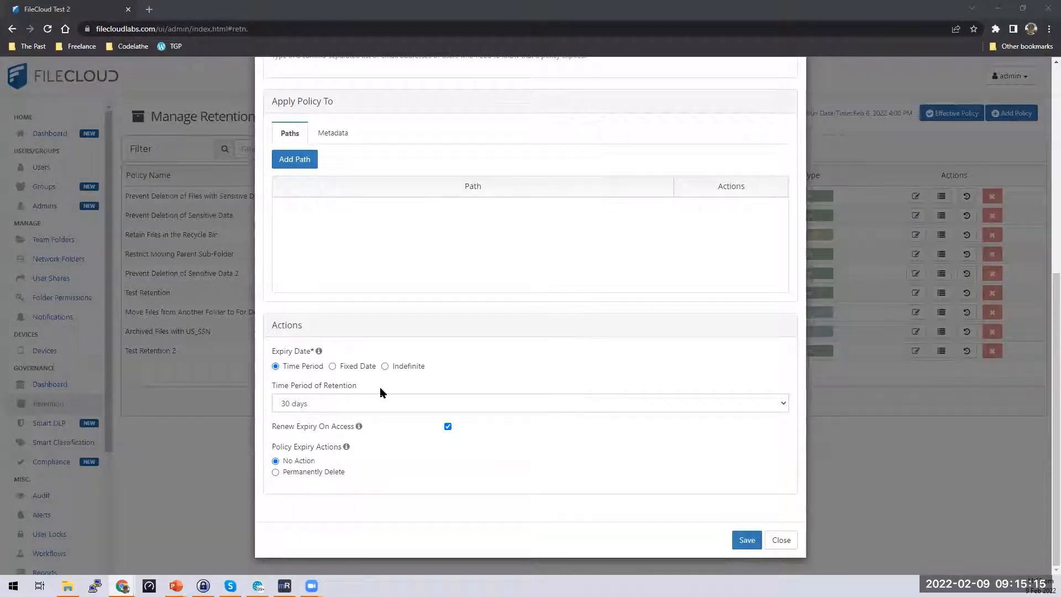
Set the expiry to a custom time period of 2192 days.
{"action": "left_click", "coordinate": [365, 403]}
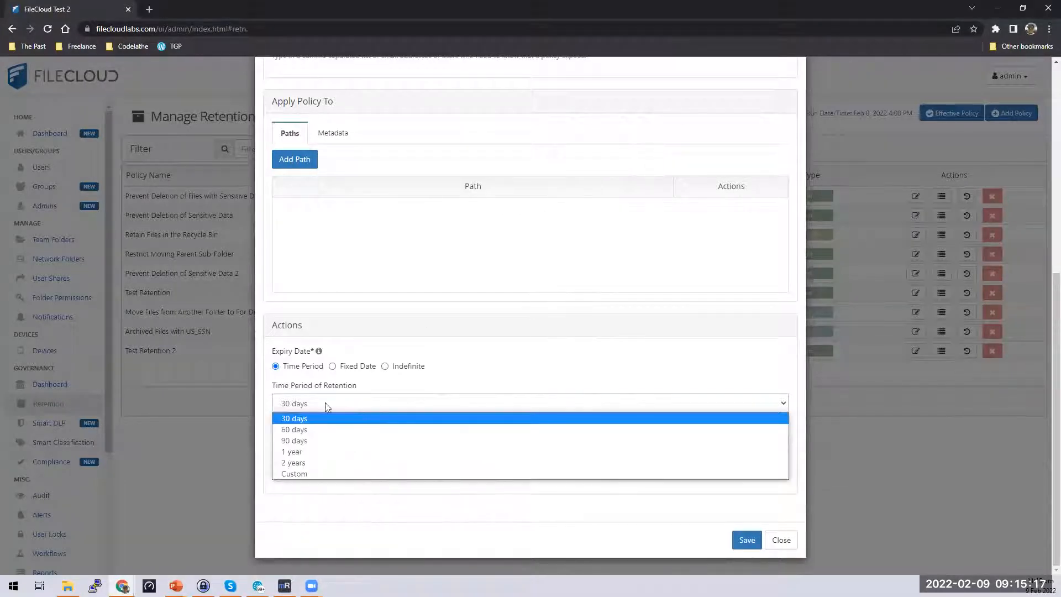
{"action": "left_click", "coordinate": [341, 368]}
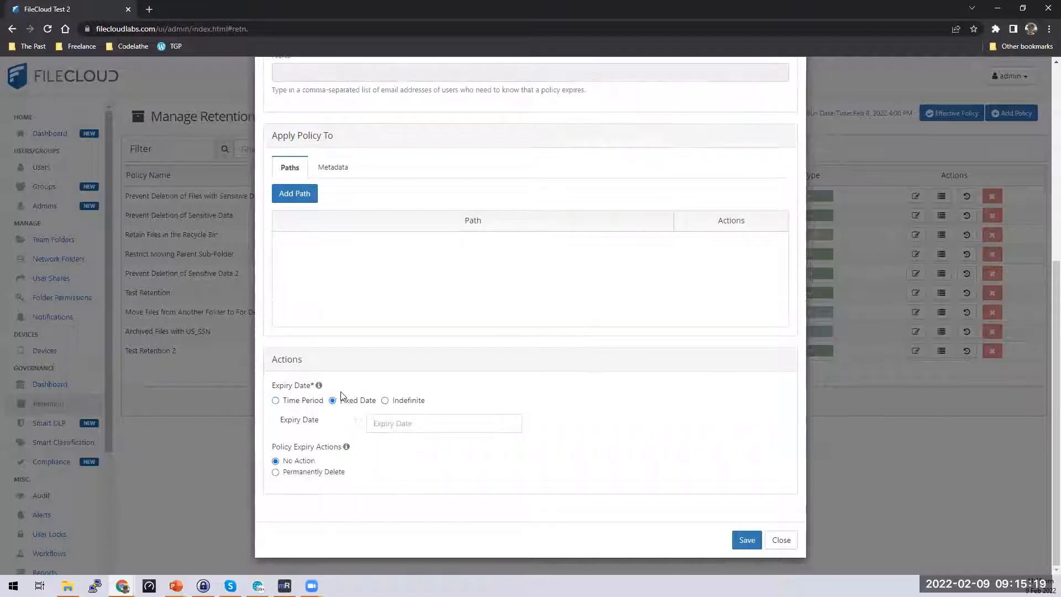
{"action": "left_click", "coordinate": [420, 424]}
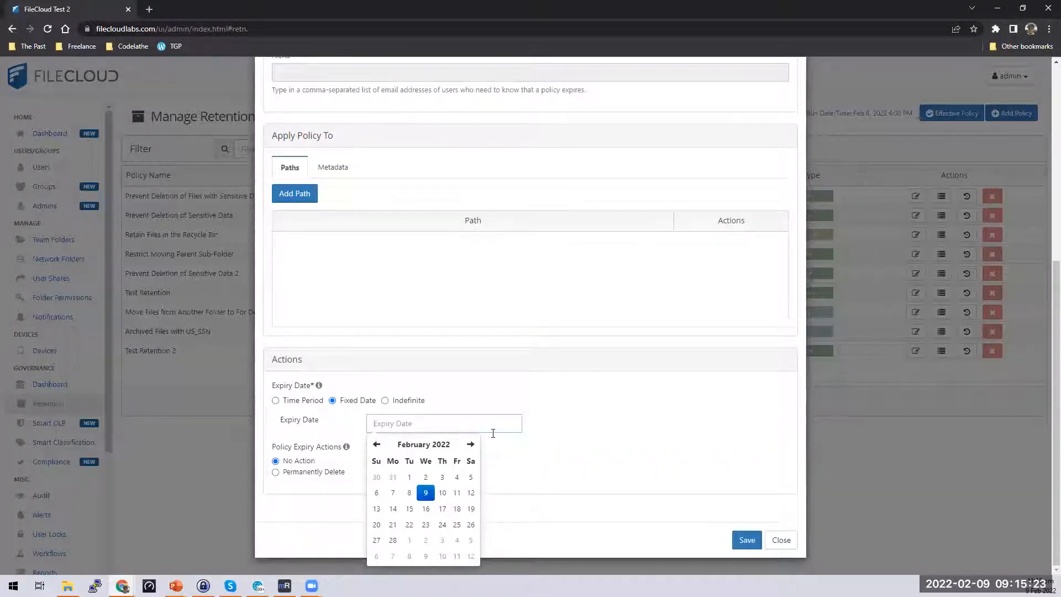
{"action": "left_click", "coordinate": [284, 402]}
{"action": "left_click", "coordinate": [301, 438]}
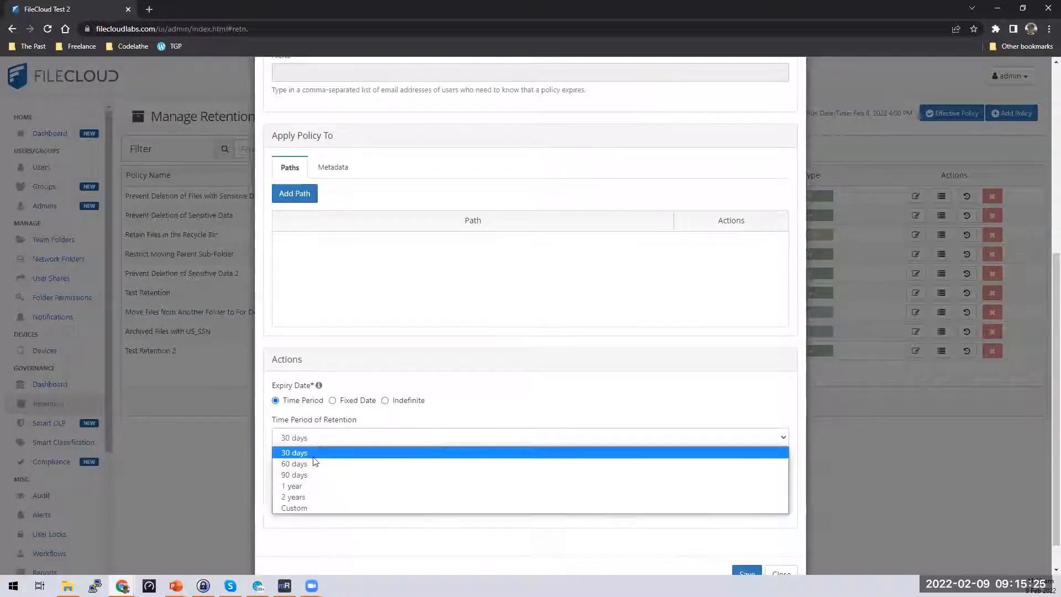
{"action": "left_click", "coordinate": [304, 506]}
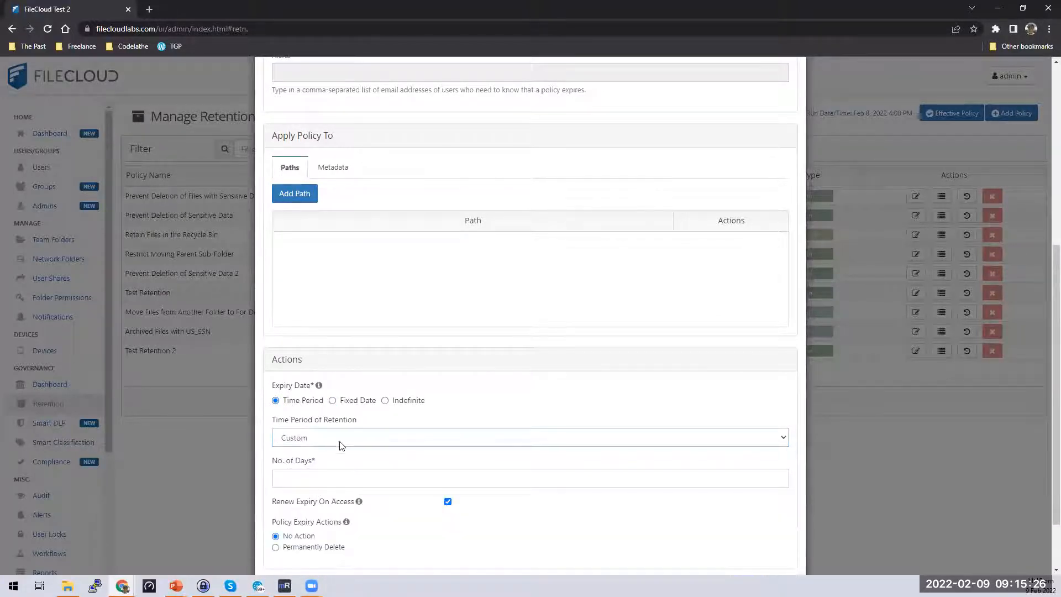
{"action": "left_click", "coordinate": [335, 483]}
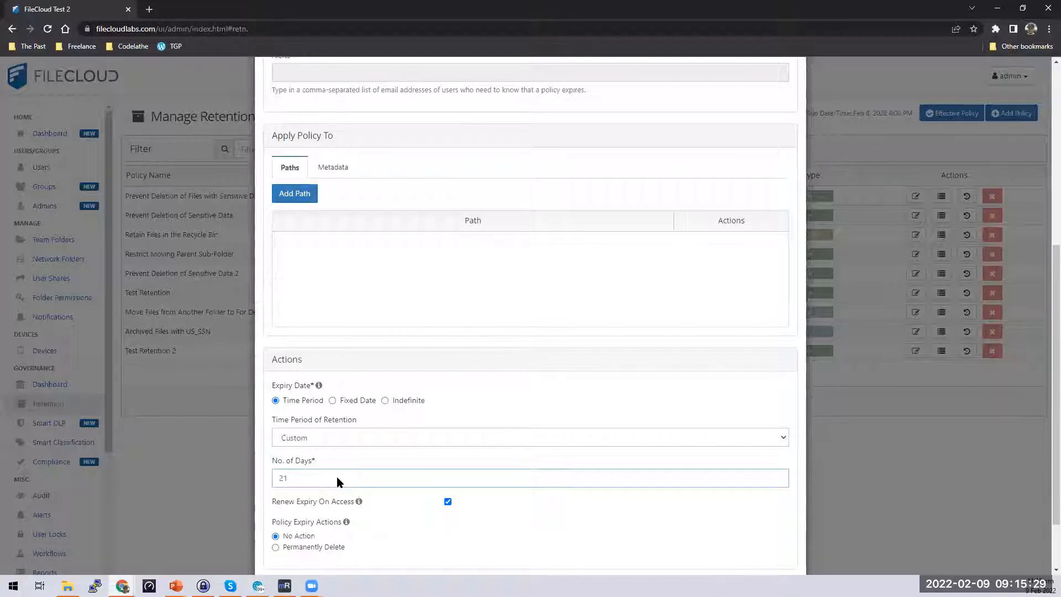
{"action": "type", "text": "2192"}
{"action": "left_click", "coordinate": [389, 466]}
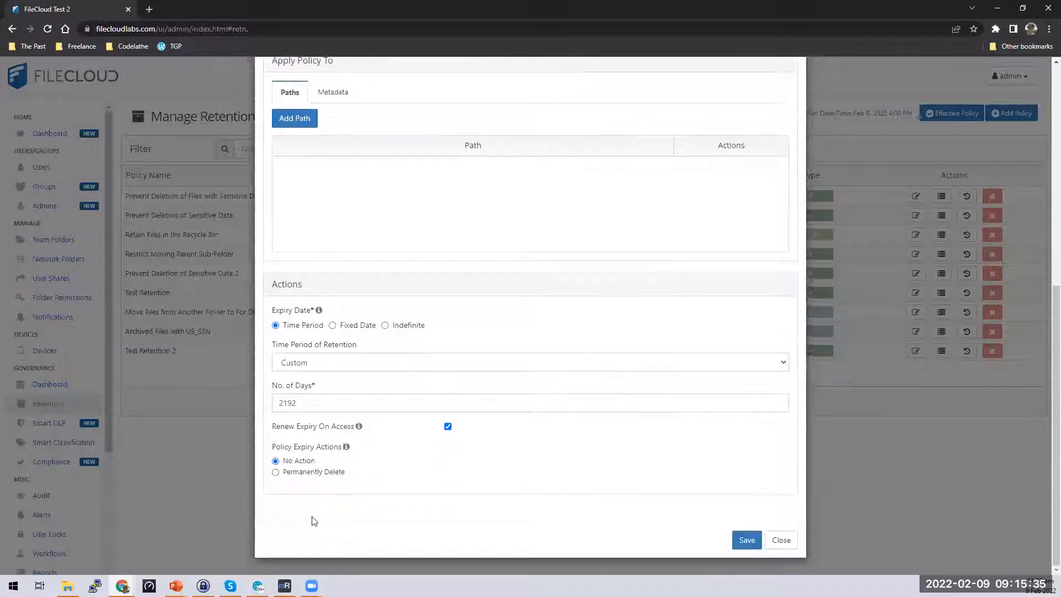
Review the available Policy Expiry Actions options.
{"action": "scroll", "coordinate": [315, 530], "scroll_direction": "down", "scroll_amount": 2}
{"action": "left_click_drag", "start_coordinate": [271, 448], "coordinate": [364, 448]}
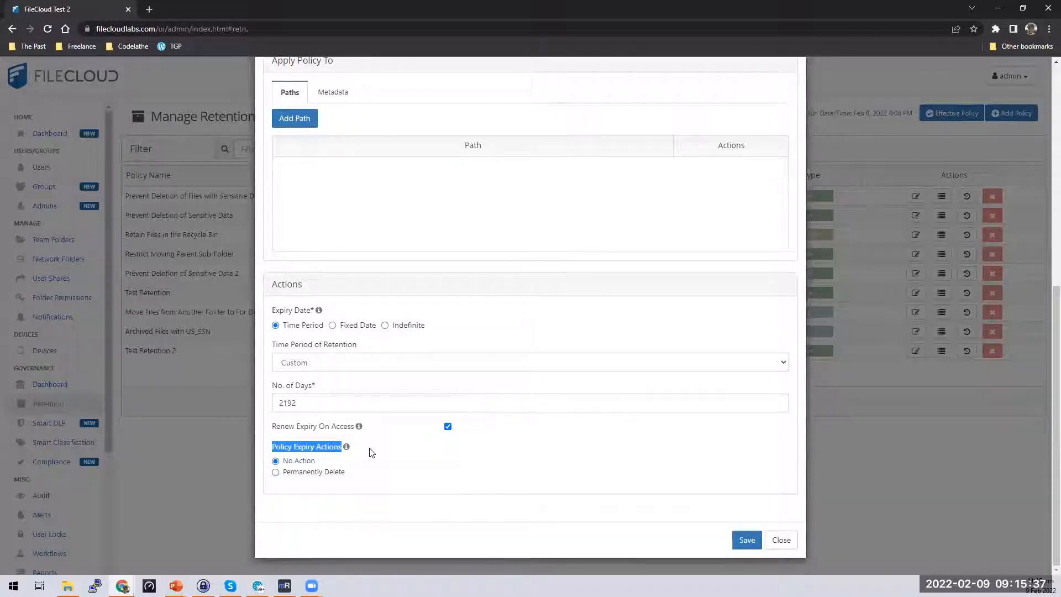
{"action": "left_click_drag", "start_coordinate": [324, 463], "coordinate": [292, 465]}
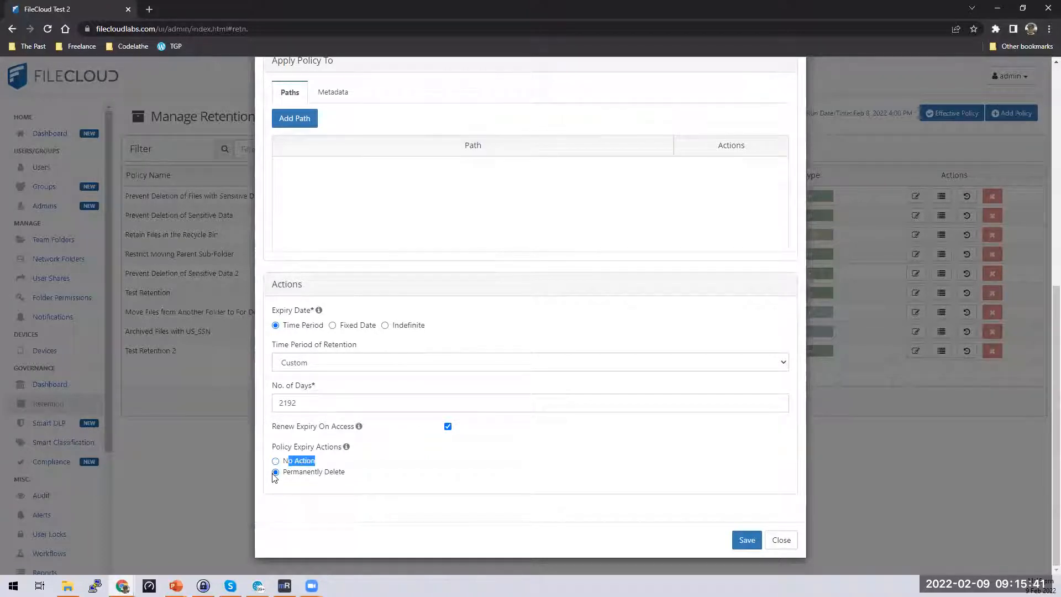
{"action": "left_click", "coordinate": [428, 469]}
{"action": "left_click_drag", "start_coordinate": [270, 287], "coordinate": [776, 486]}
{"action": "left_click", "coordinate": [671, 451]}
{"action": "scroll", "coordinate": [672, 451], "scroll_direction": "up", "scroll_amount": 4}
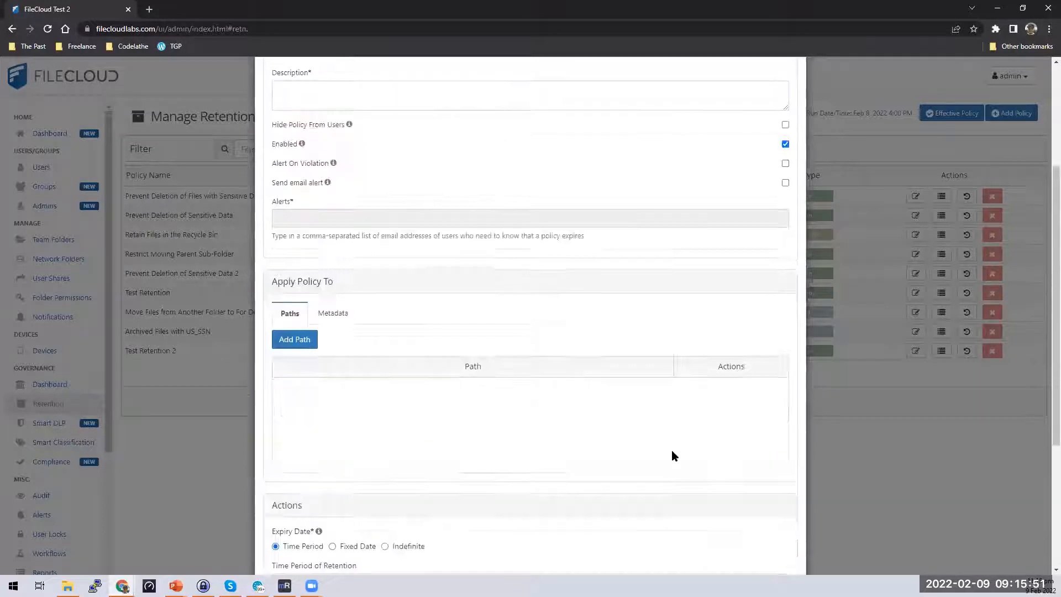
{"action": "scroll", "coordinate": [671, 446], "scroll_direction": "up", "scroll_amount": 3}
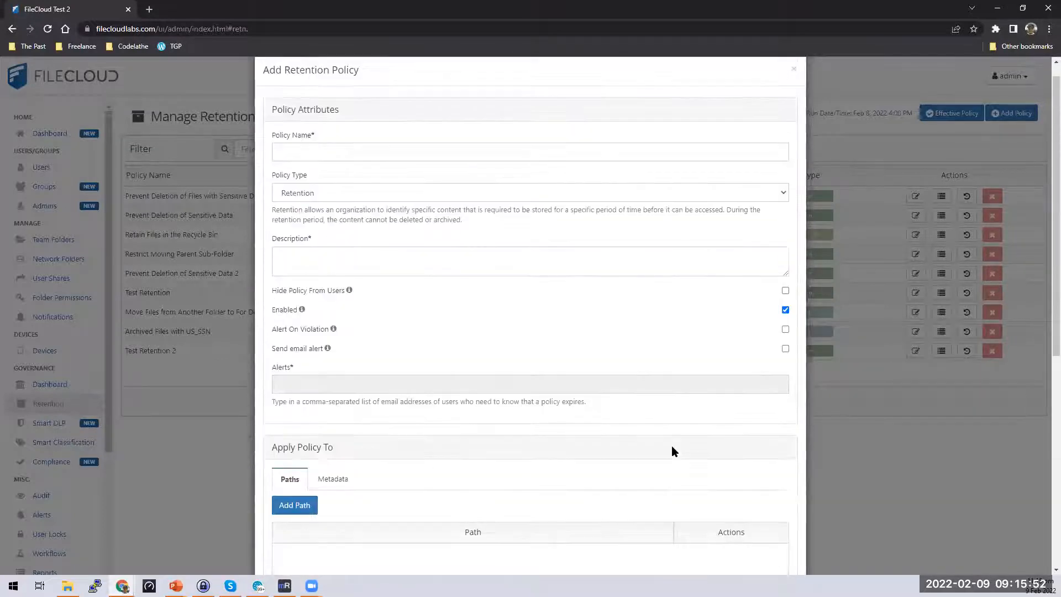
Enter 'Retain ePHI for 6 years in the FileCloud system' as both the policy name and description.
{"action": "left_click", "coordinate": [426, 153]}
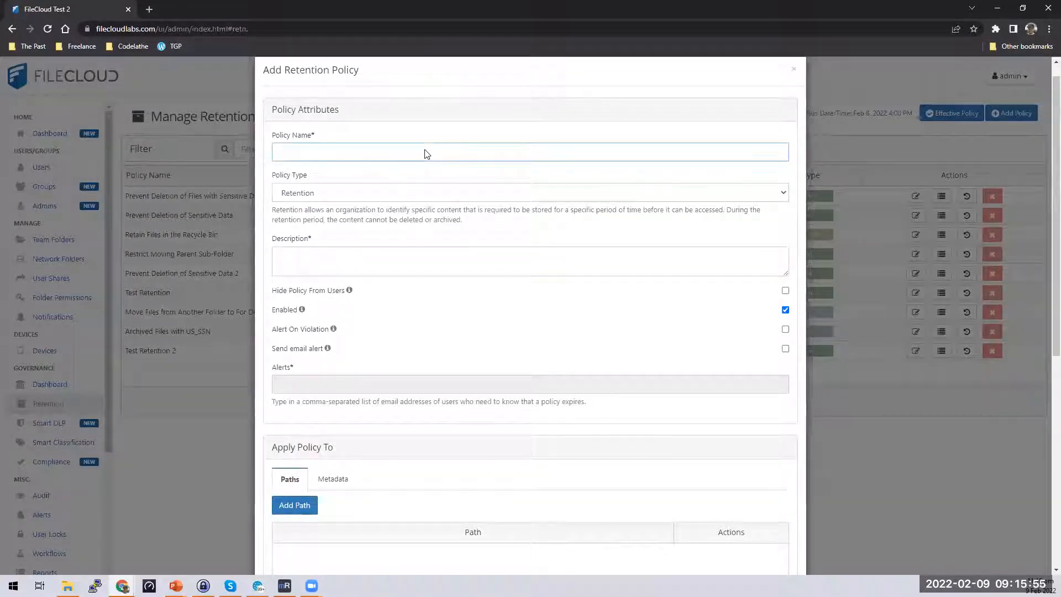
{"action": "type", "text": "D"}
{"action": "key", "text": "BackSpace"}
{"action": "type", "text": "Retain docus"}
{"action": "key", "text": "BackSpace"}
{"action": "key", "text": "BackSpace"}
{"action": "key", "text": "BackSpace"}
{"action": "key", "text": "BackSpace"}
{"action": "type", "text": "e"}
{"action": "type", "text": "(H"}
{"action": "key", "text": "BackSpace"}
{"action": "key", "text": "BackSpace"}
{"action": "type", "text": "PHI for 6 year"}
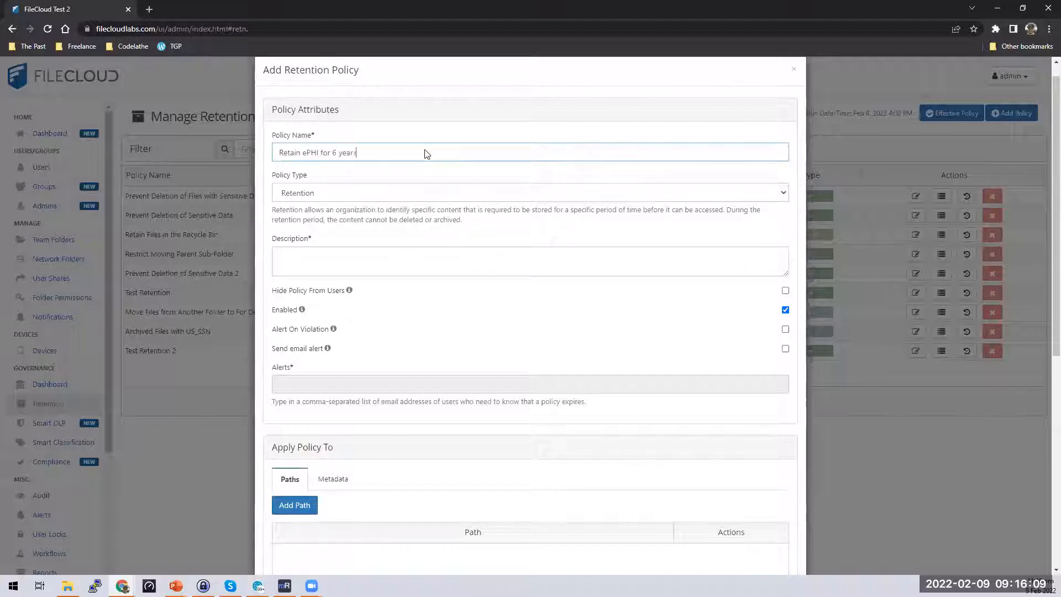
{"action": "type", "text": "s in the FileCloud system"}
{"action": "triple_click", "coordinate": [287, 154]}
{"action": "key", "text": "ctrl+c"}
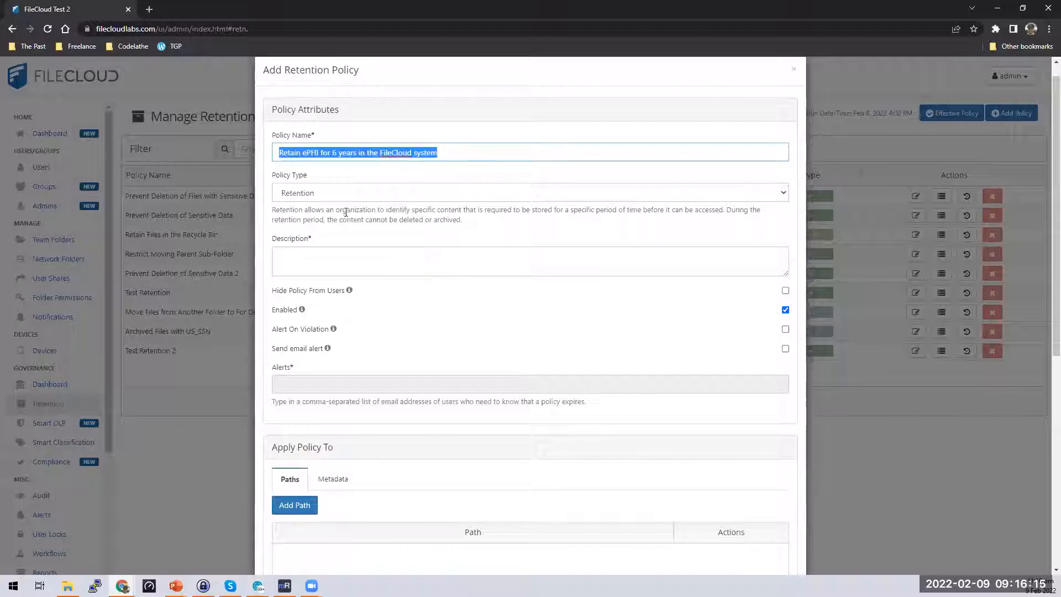
{"action": "left_click", "coordinate": [387, 265]}
{"action": "key", "text": "ctrl+v"}
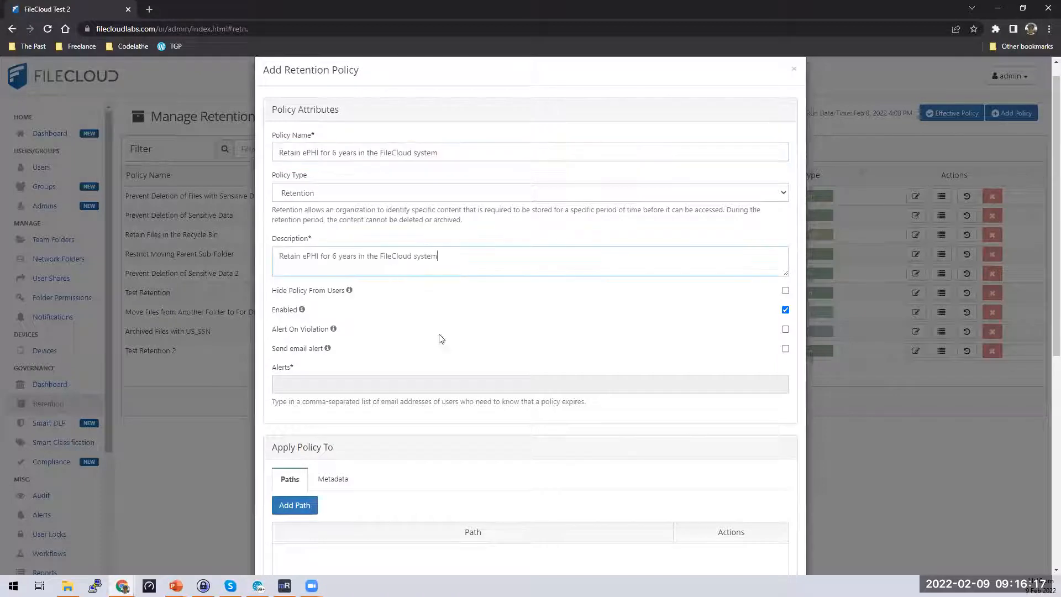
{"action": "scroll", "coordinate": [447, 400], "scroll_direction": "down", "scroll_amount": 4}
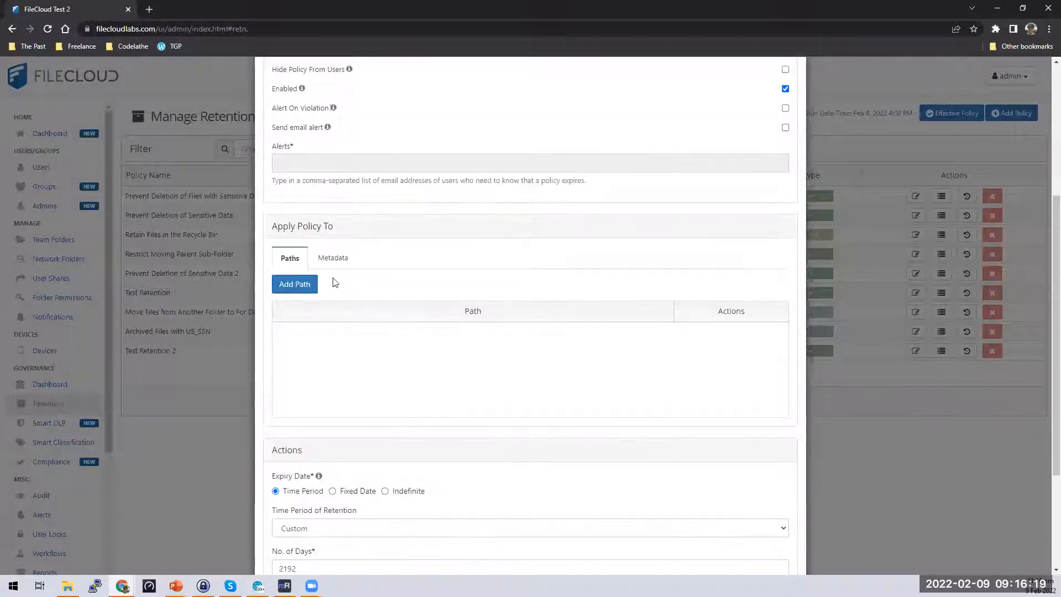
Apply the policy by metadata instead of a folder path: ePHI set, ePHI identified set to true.
{"action": "left_click", "coordinate": [306, 296]}
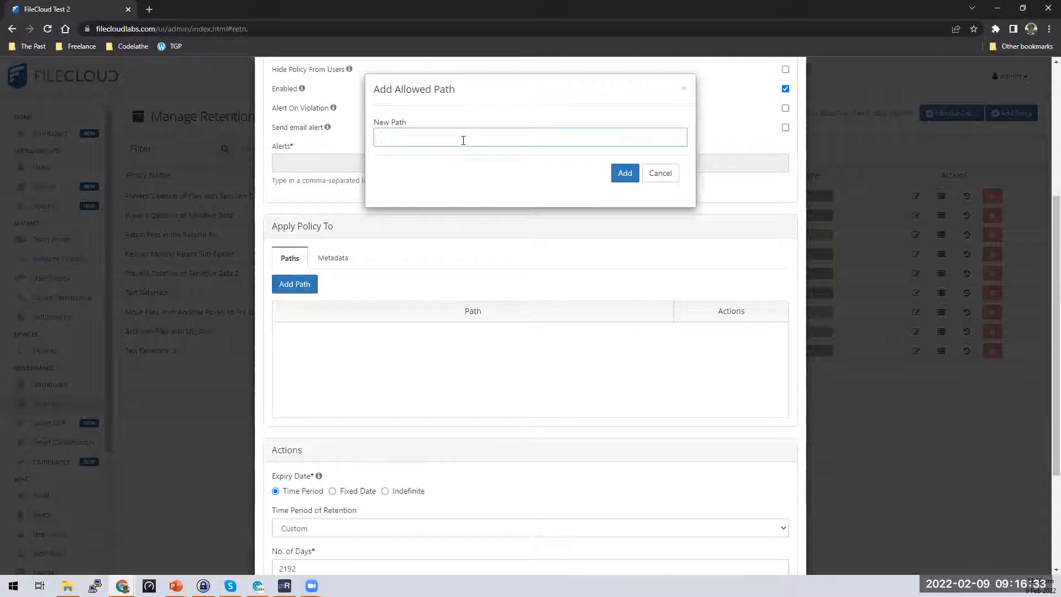
{"action": "left_click", "coordinate": [659, 173]}
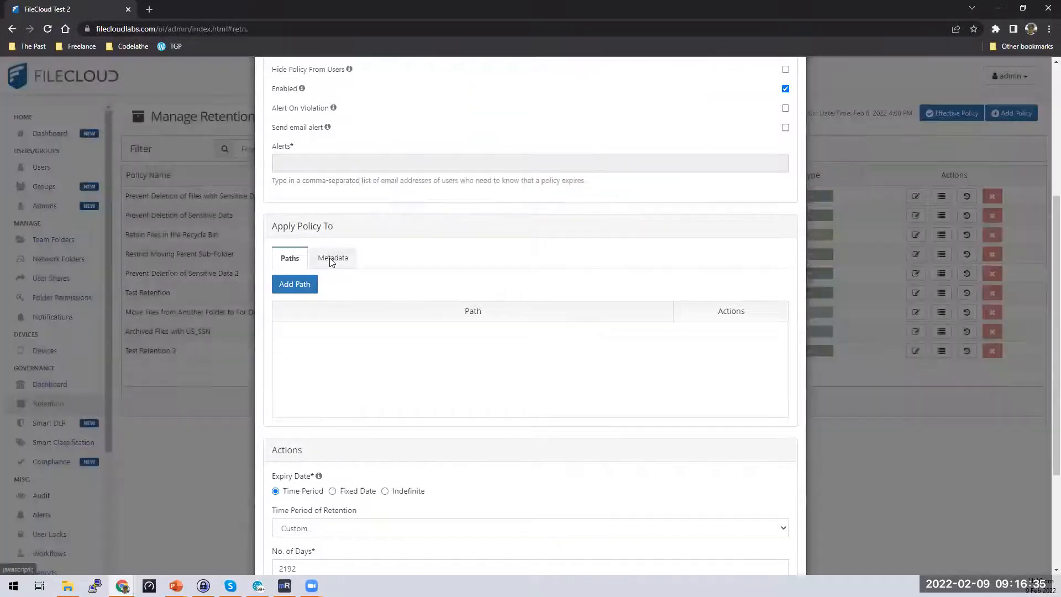
{"action": "left_click", "coordinate": [332, 258]}
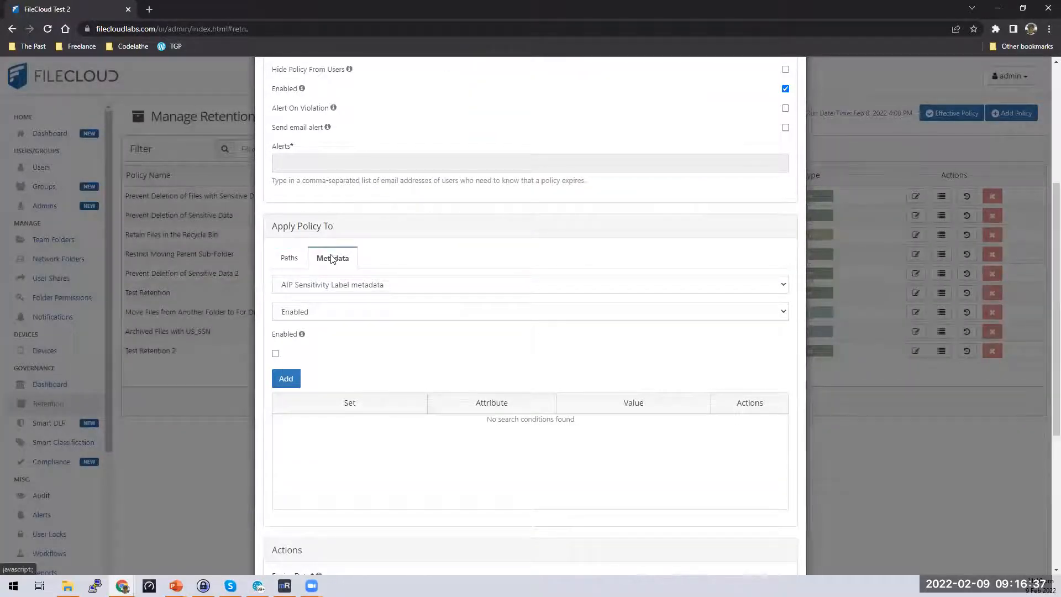
{"action": "left_click", "coordinate": [358, 285]}
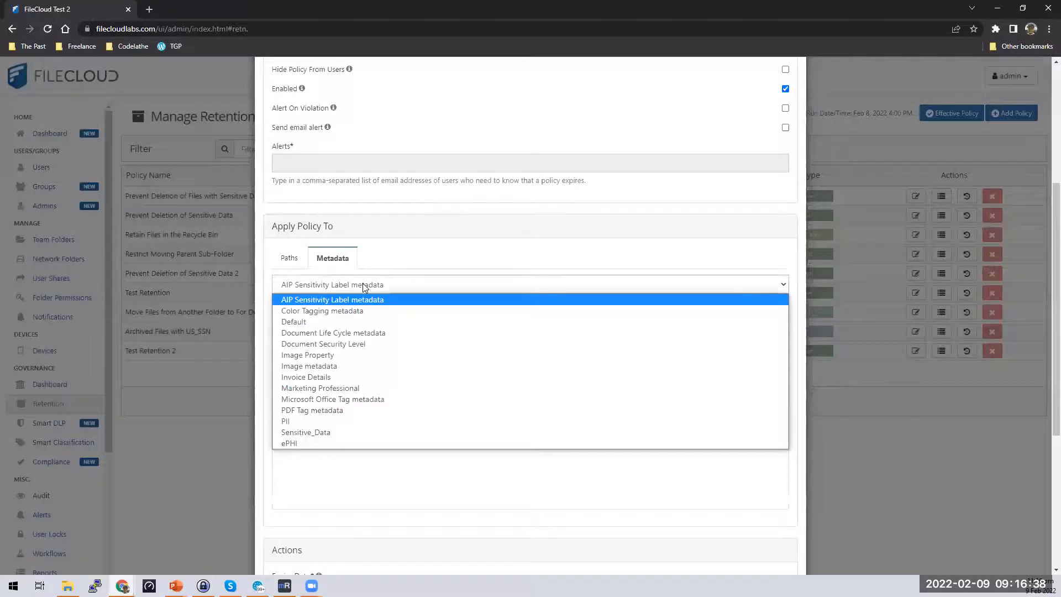
{"action": "left_click", "coordinate": [331, 443]}
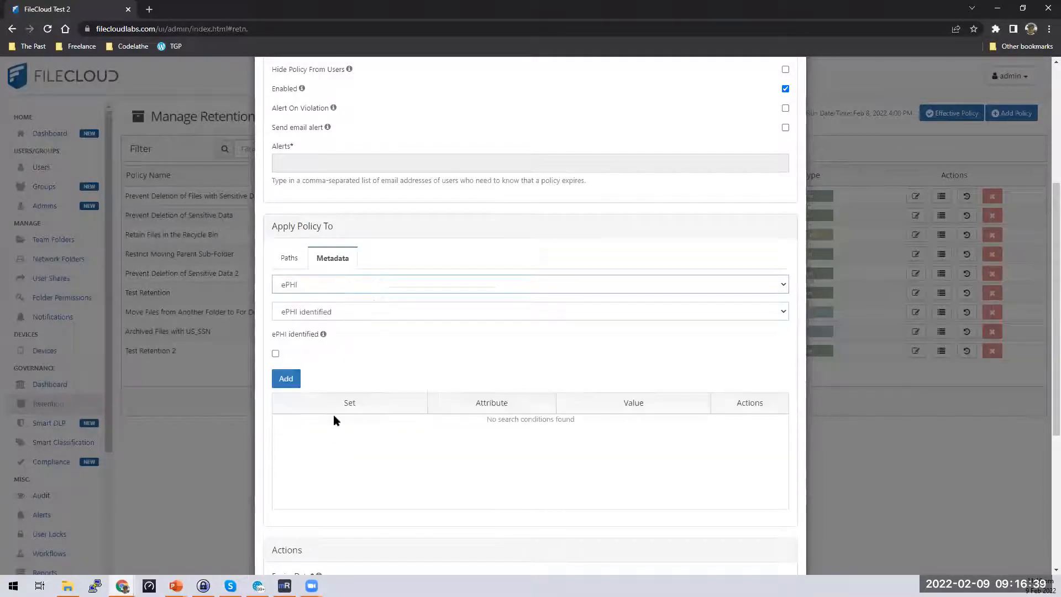
{"action": "left_click", "coordinate": [276, 353]}
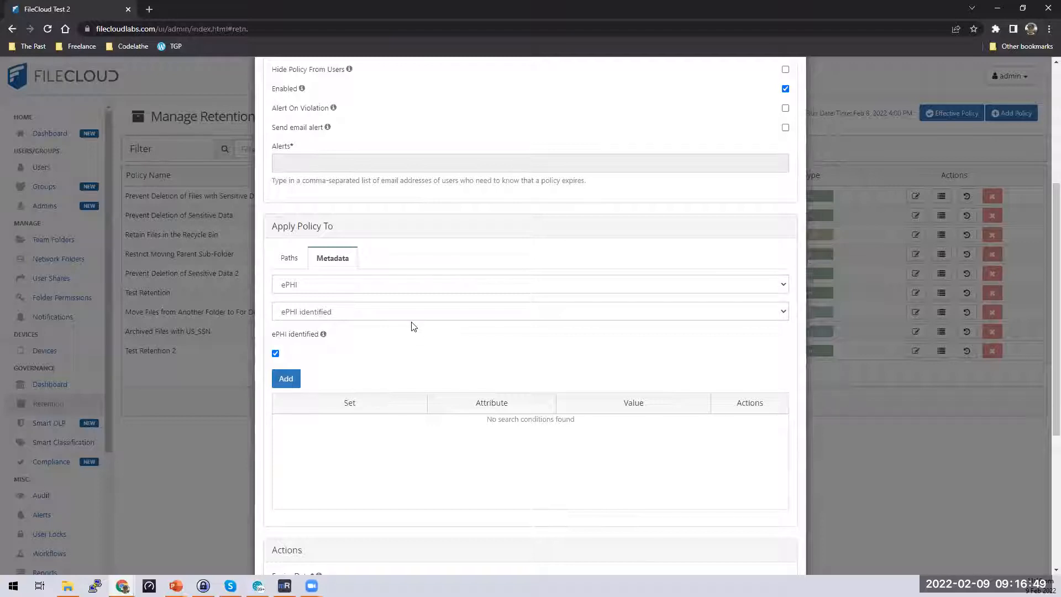
Add the ePHI identified condition, review all the settings, and save the new retention policy.
{"action": "left_click", "coordinate": [285, 380]}
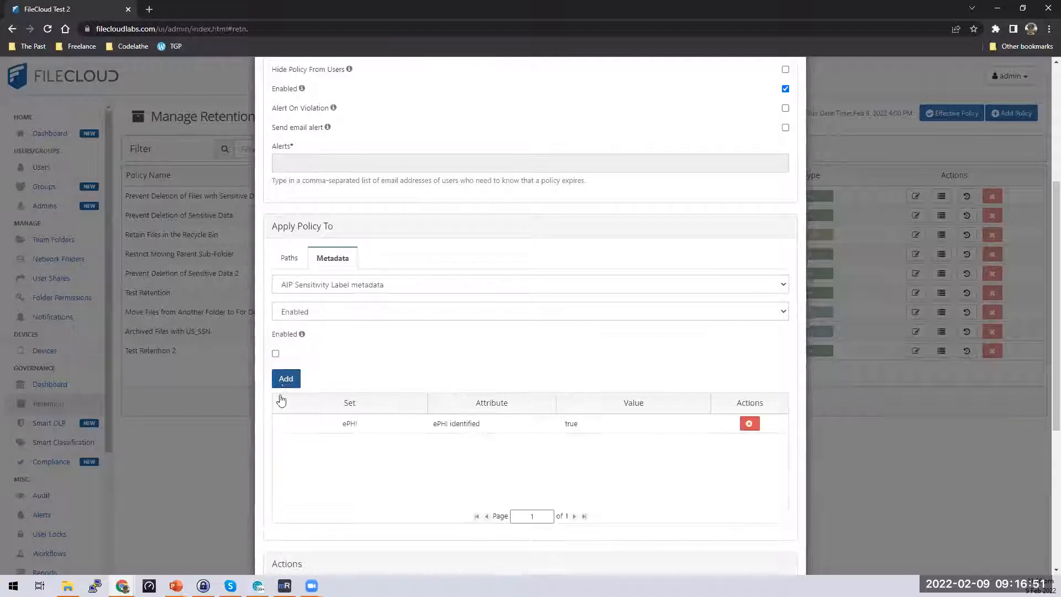
{"action": "left_click_drag", "start_coordinate": [559, 424], "coordinate": [662, 440]}
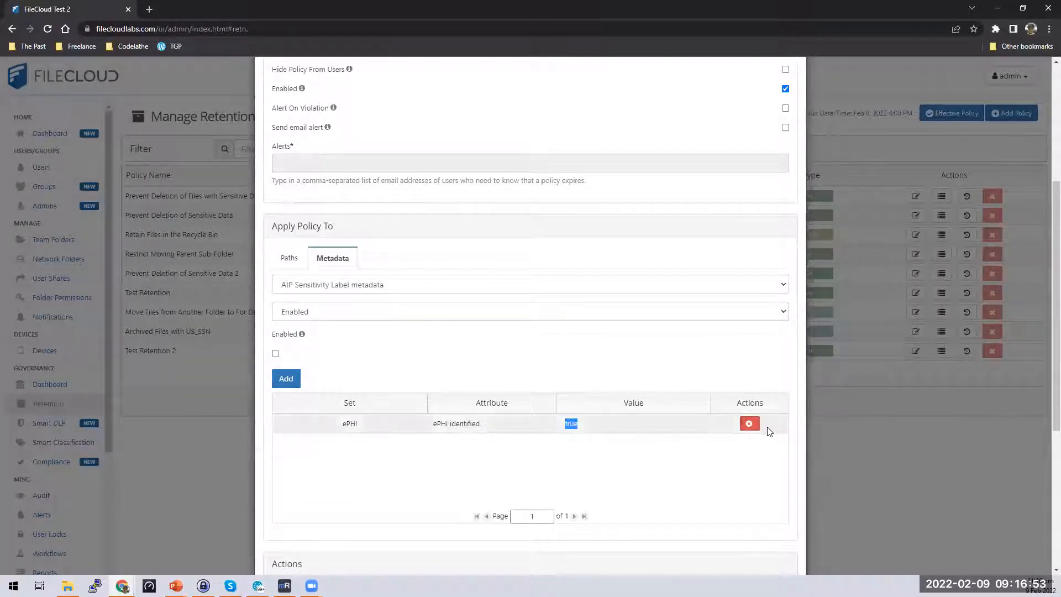
{"action": "scroll", "coordinate": [759, 461], "scroll_direction": "down", "scroll_amount": 4}
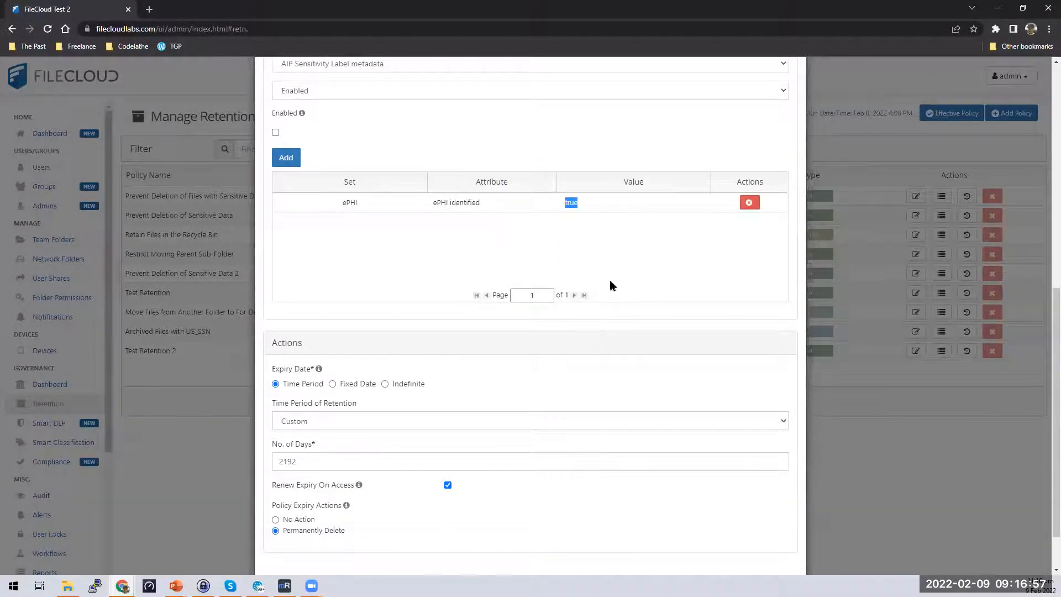
{"action": "scroll", "coordinate": [608, 284], "scroll_direction": "up", "scroll_amount": 6}
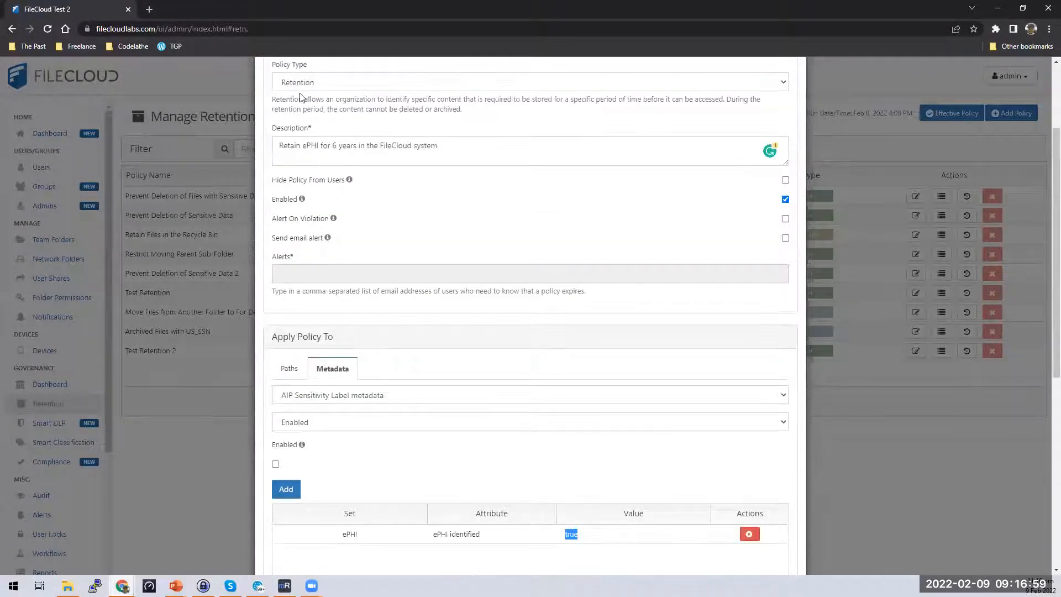
{"action": "scroll", "coordinate": [473, 414], "scroll_direction": "down", "scroll_amount": 7}
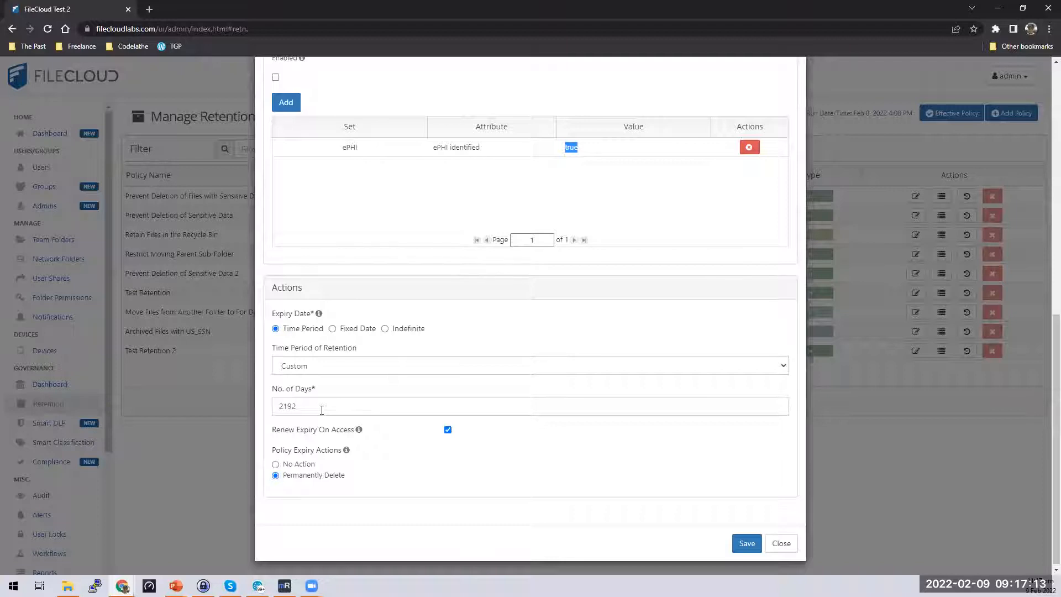
{"action": "scroll", "coordinate": [524, 400], "scroll_direction": "up", "scroll_amount": 10}
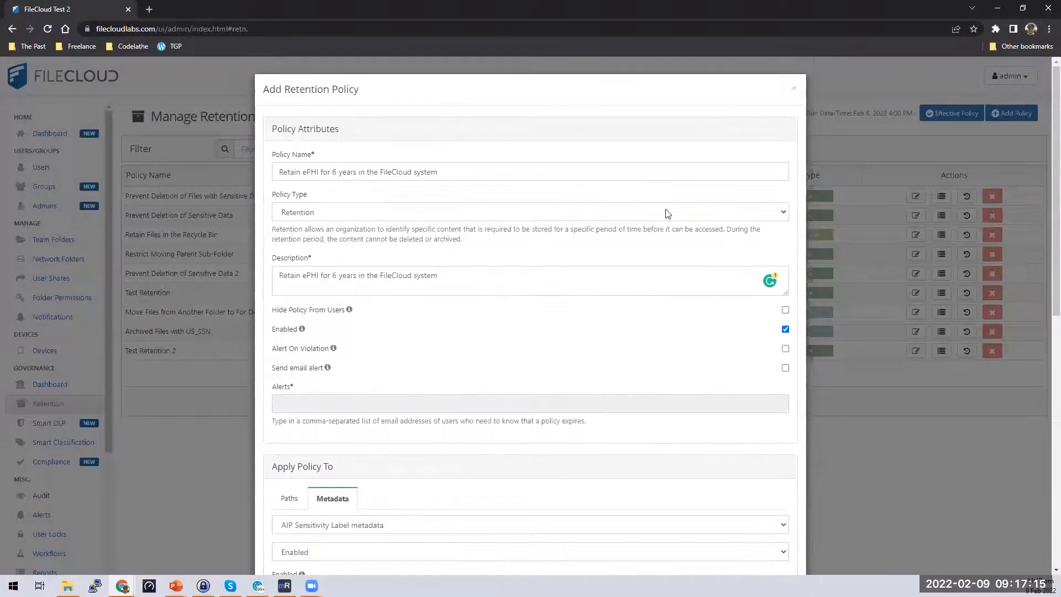
{"action": "scroll", "coordinate": [528, 354], "scroll_direction": "down", "scroll_amount": 3}
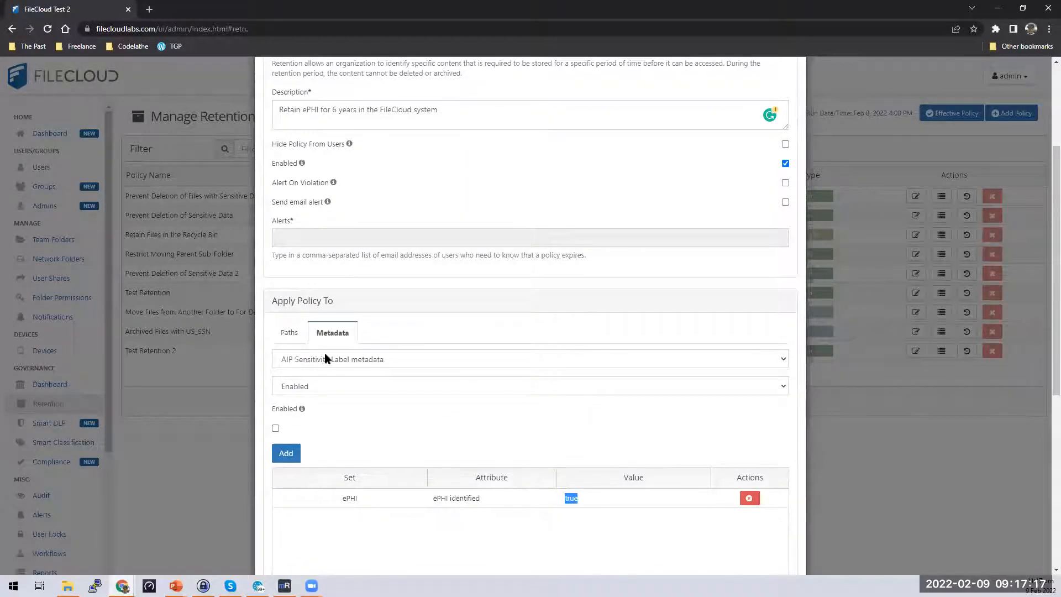
{"action": "scroll", "coordinate": [276, 395], "scroll_direction": "down", "scroll_amount": 1}
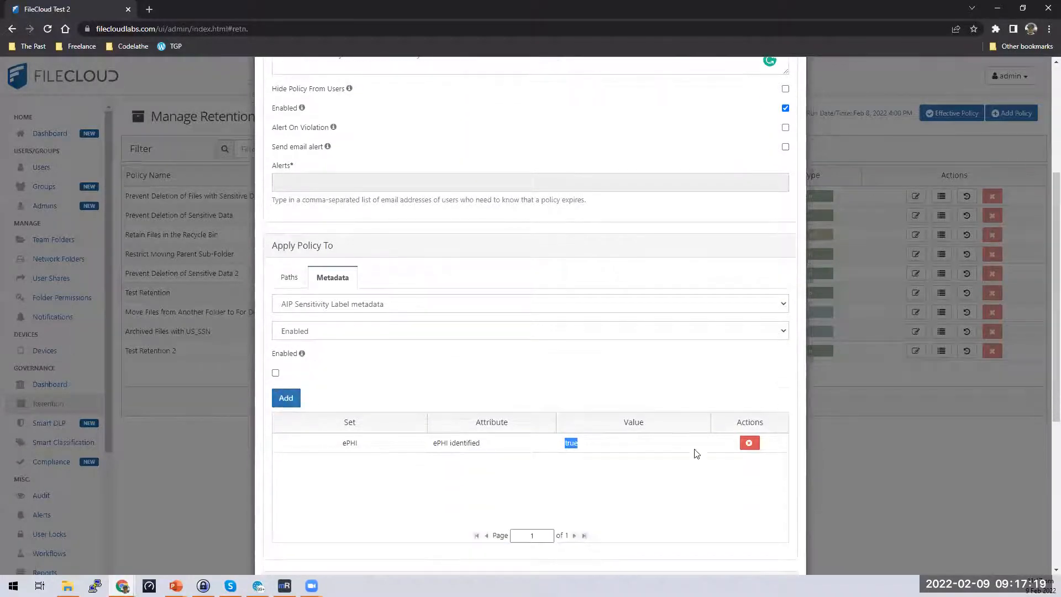
{"action": "scroll", "coordinate": [694, 452], "scroll_direction": "down", "scroll_amount": 5}
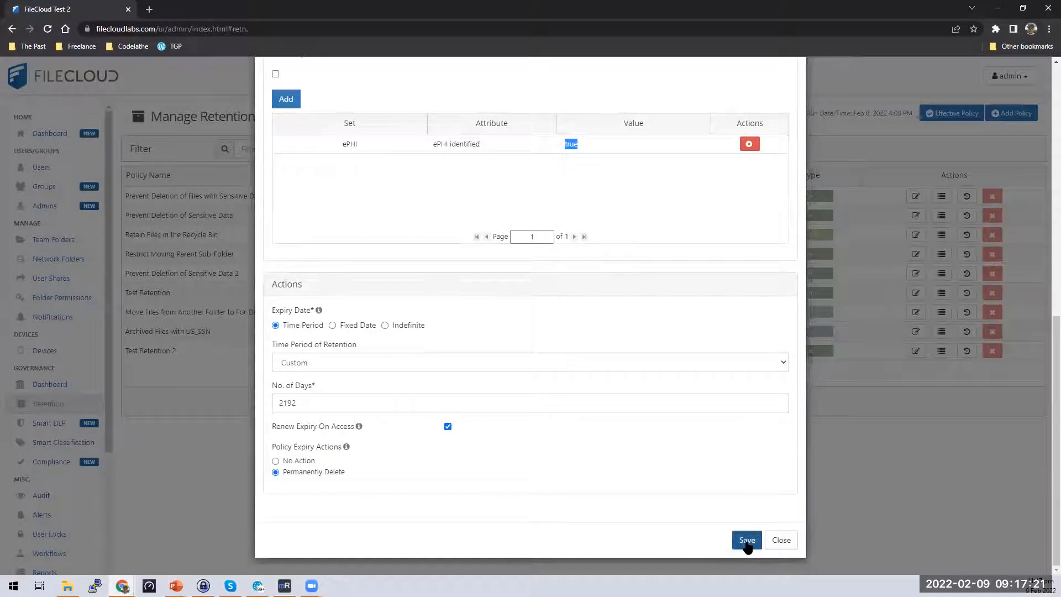
{"action": "left_click", "coordinate": [746, 541]}
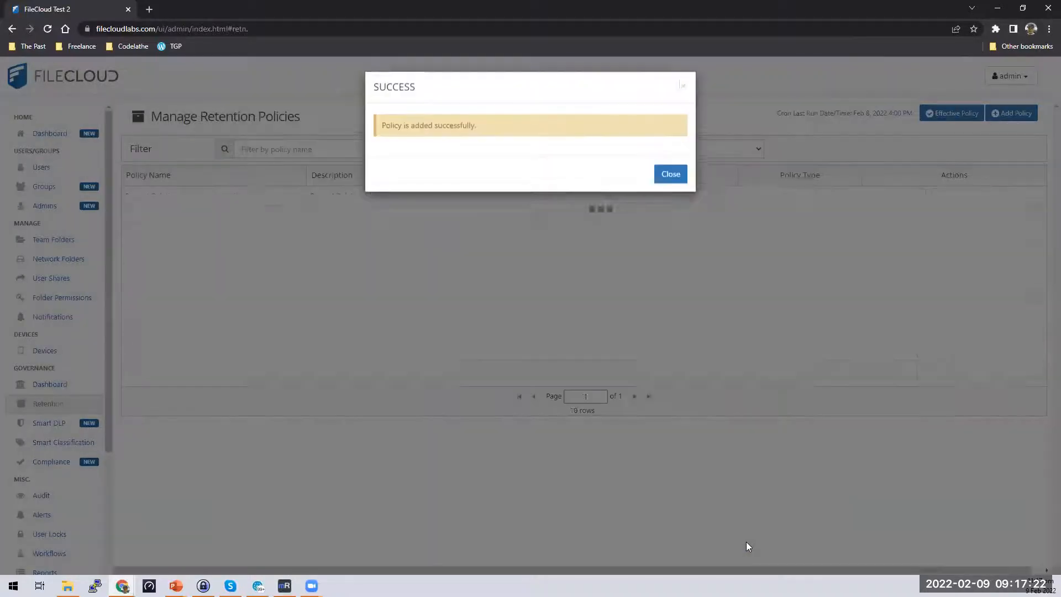
{"action": "left_click", "coordinate": [669, 185]}
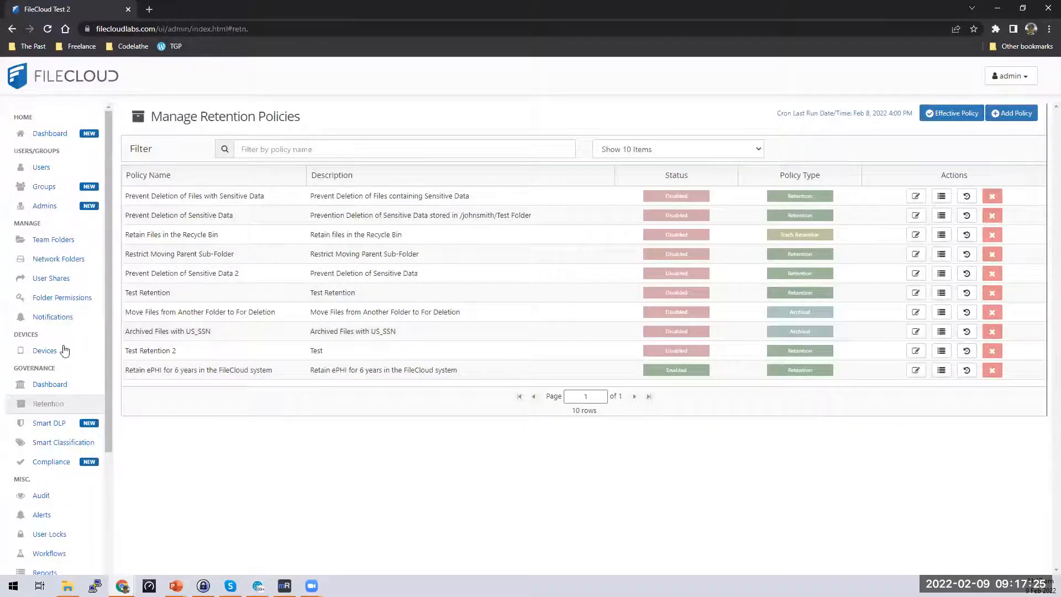
{"action": "scroll", "coordinate": [65, 350], "scroll_direction": "down", "scroll_amount": 2}
Go back to the HIPAA rules and view the 6-year retention rule's Issues details.
{"action": "left_click", "coordinate": [52, 350]}
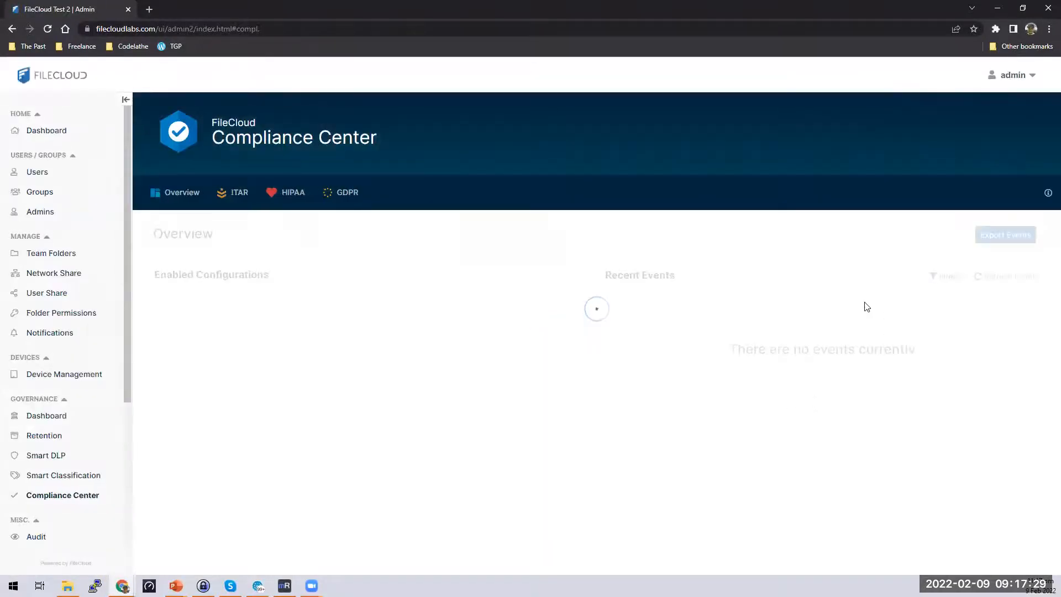
{"action": "left_click", "coordinate": [289, 193]}
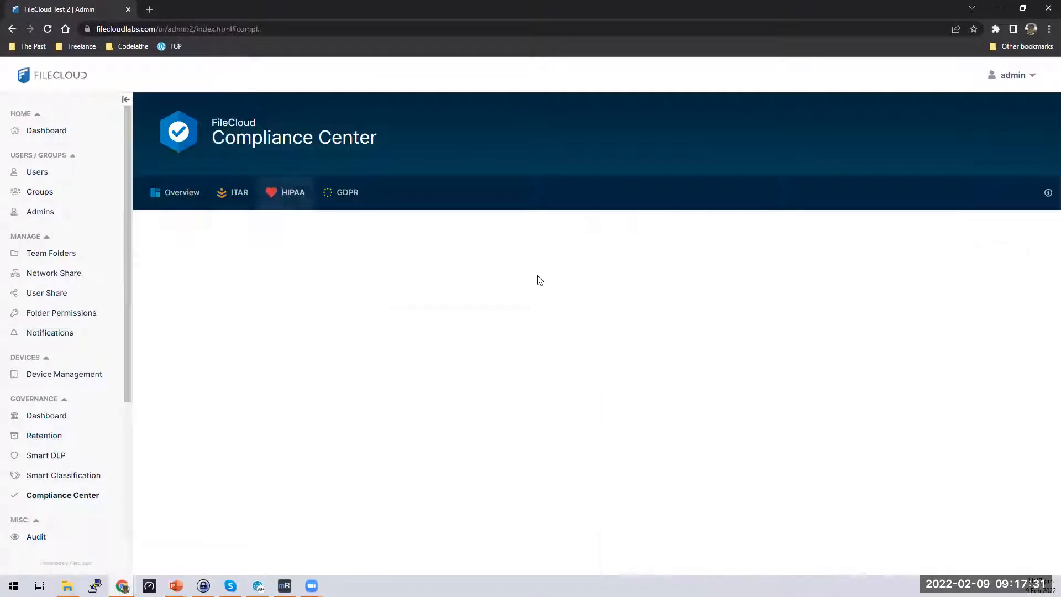
{"action": "scroll", "coordinate": [867, 346], "scroll_direction": "down", "scroll_amount": 10}
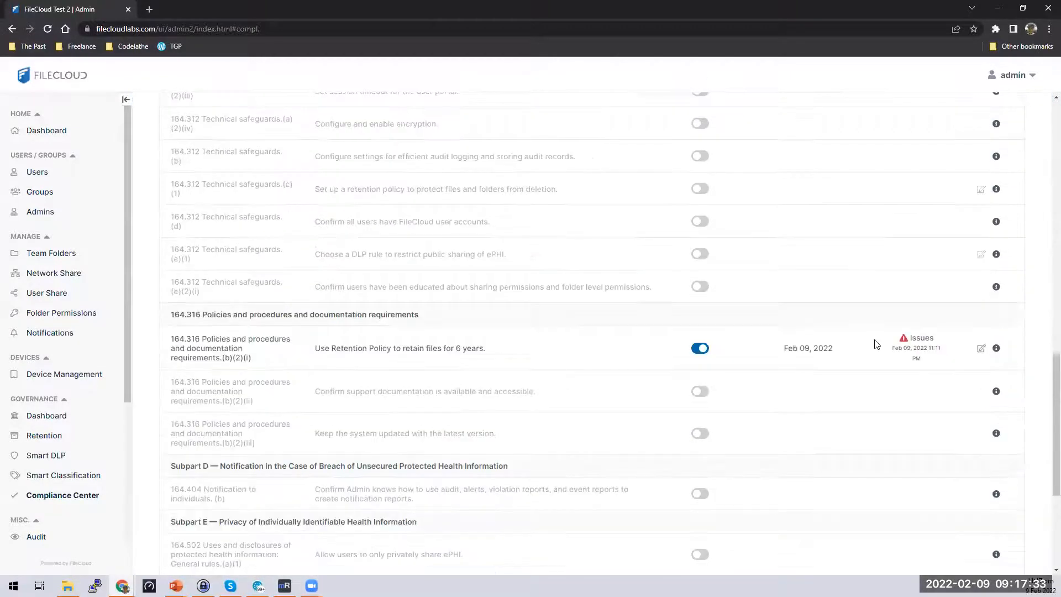
{"action": "scroll", "coordinate": [874, 343], "scroll_direction": "down", "scroll_amount": 2}
{"action": "left_click", "coordinate": [917, 257]}
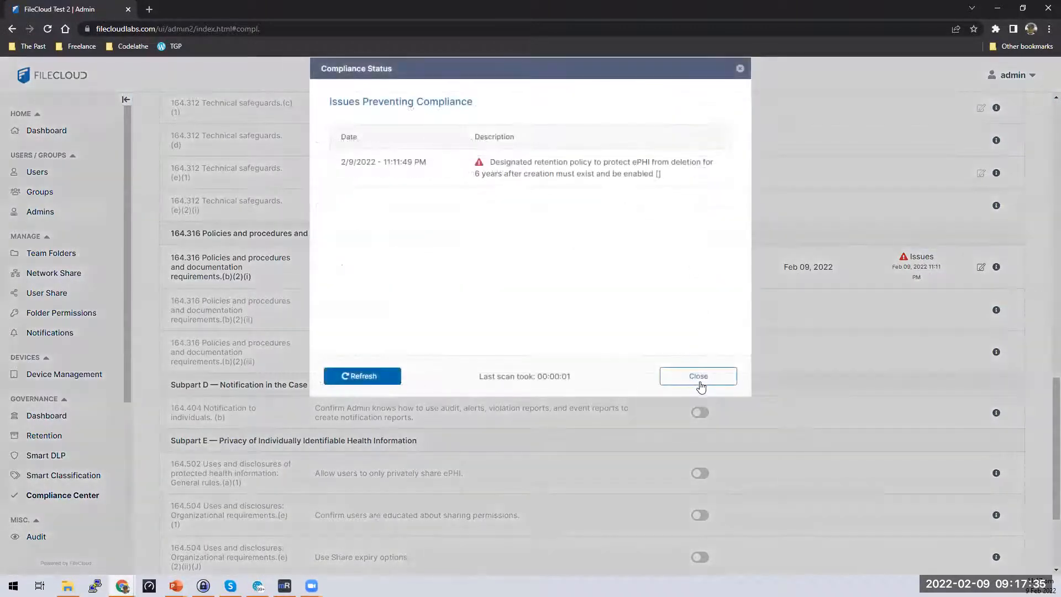
{"action": "left_click", "coordinate": [699, 384]}
Check the rule's available retention policies without changes, then Refresh All HIPAA rule statuses.
{"action": "left_click", "coordinate": [980, 269]}
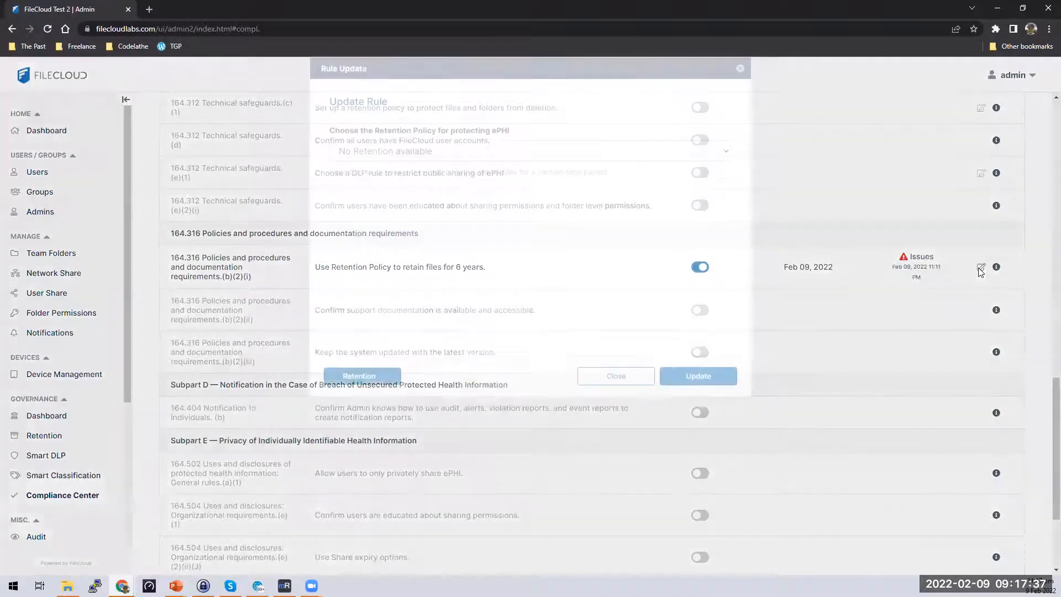
{"action": "left_click", "coordinate": [580, 149]}
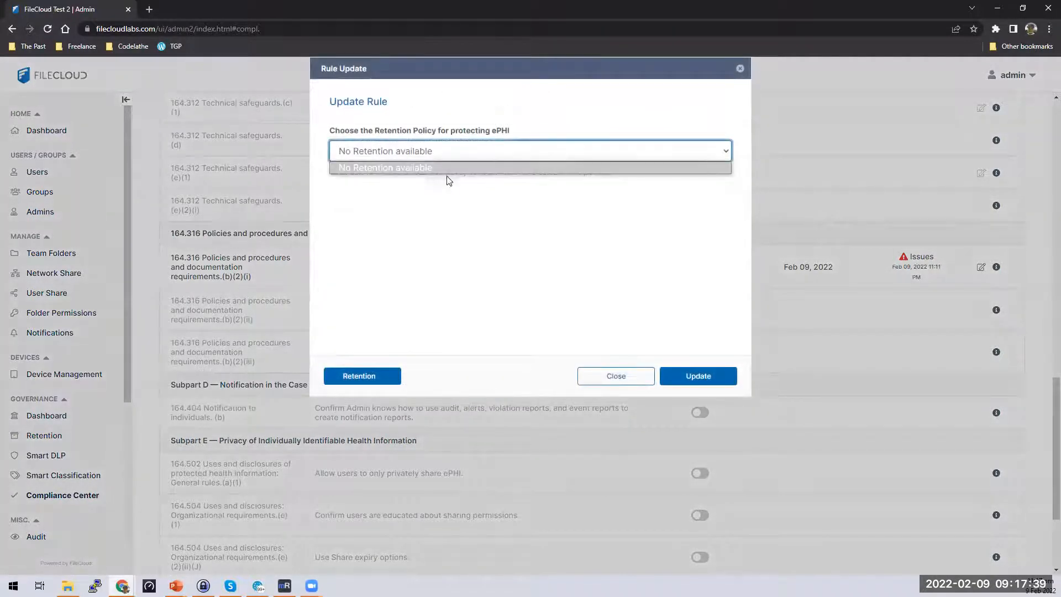
{"action": "left_click", "coordinate": [614, 378]}
{"action": "scroll", "coordinate": [956, 264], "scroll_direction": "up", "scroll_amount": 10}
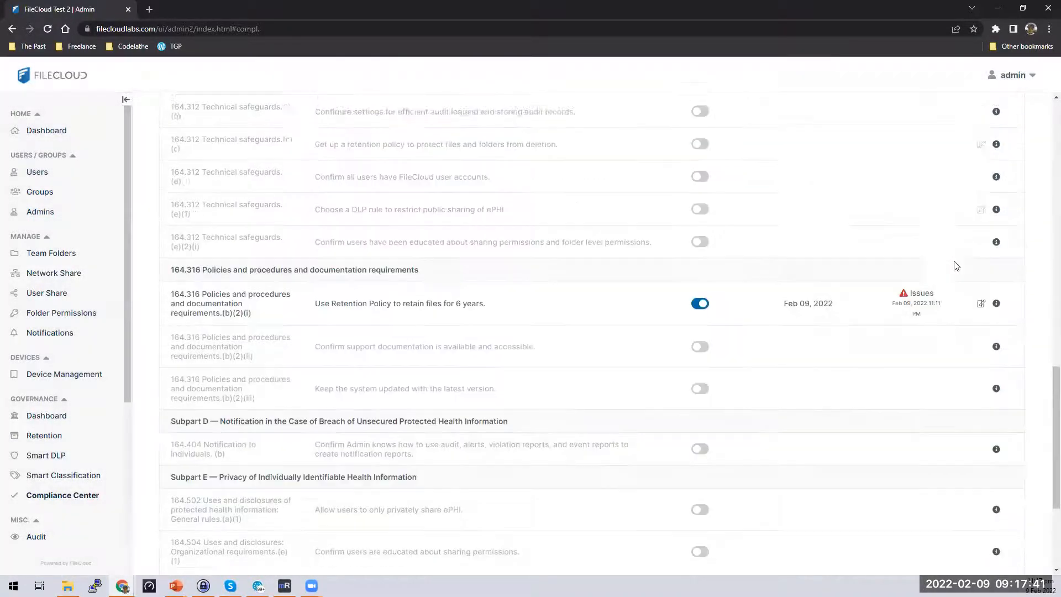
{"action": "scroll", "coordinate": [960, 261], "scroll_direction": "up", "scroll_amount": 7}
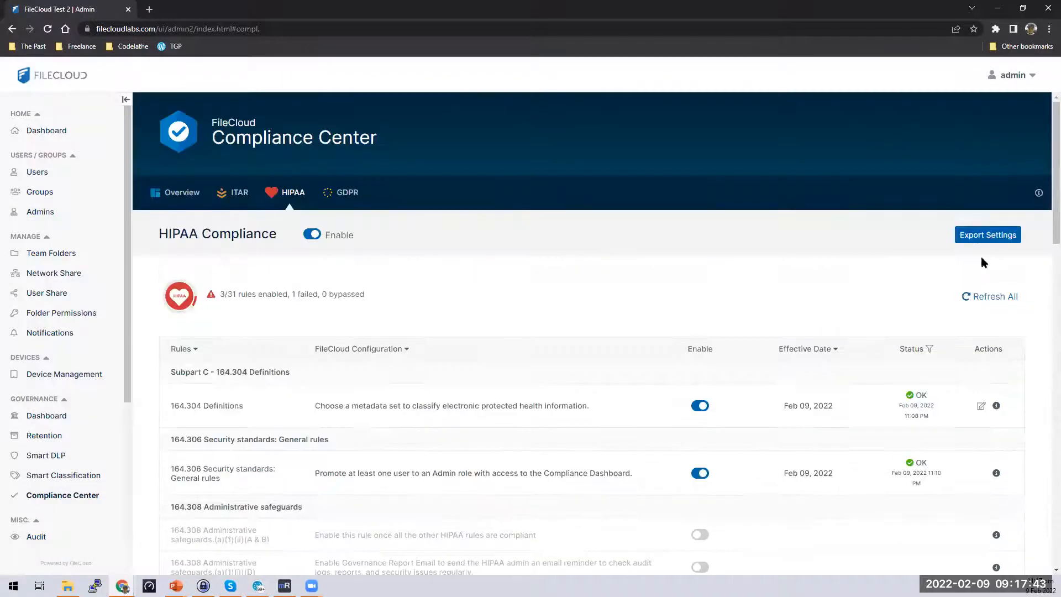
{"action": "left_click", "coordinate": [989, 297]}
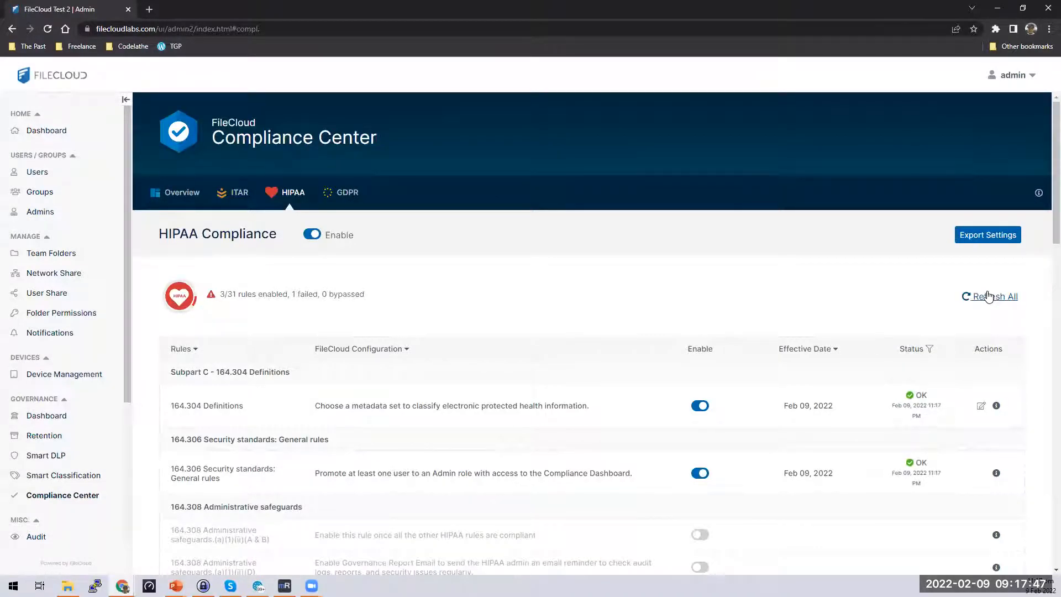
{"action": "scroll", "coordinate": [61, 408], "scroll_direction": "down", "scroll_amount": 5}
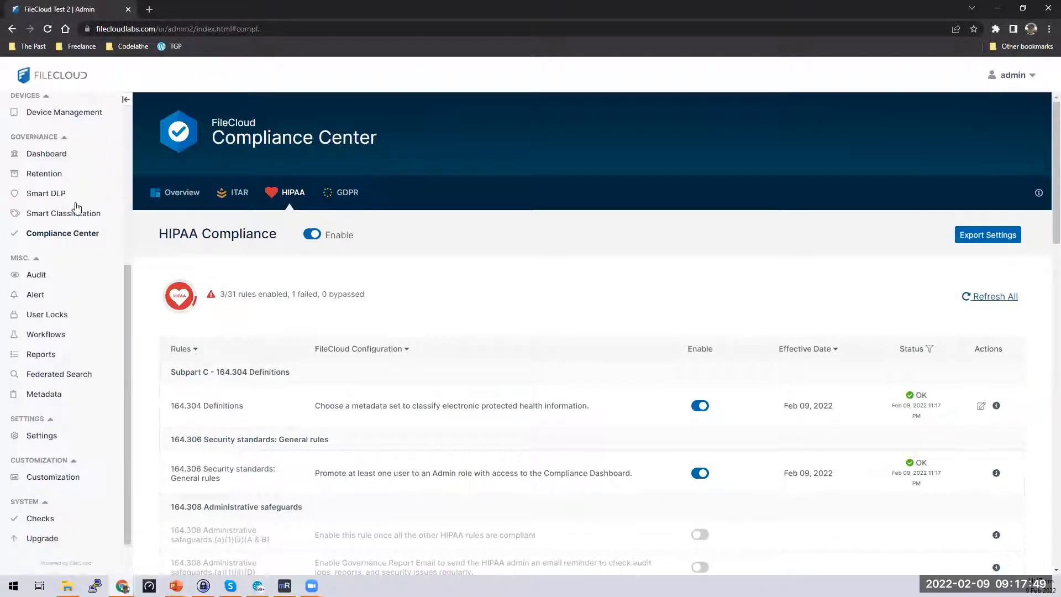
Find the HIPAA 164.316 rule's retention policy dropdown still empty, then return to the retention policies.
{"action": "left_click", "coordinate": [46, 177]}
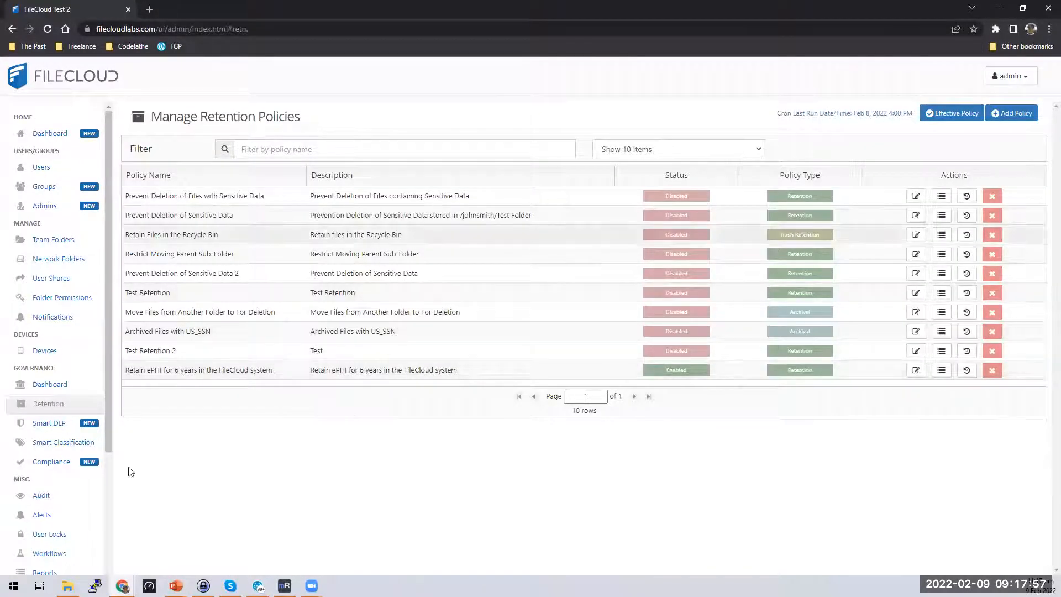
{"action": "left_click", "coordinate": [54, 464]}
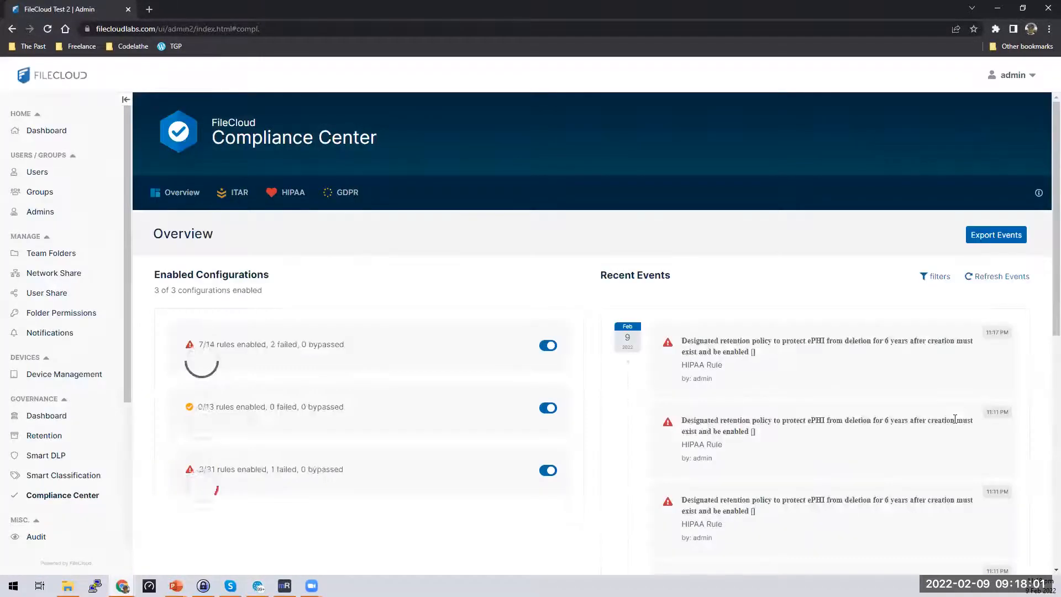
{"action": "scroll", "coordinate": [575, 315], "scroll_direction": "down", "scroll_amount": 5}
{"action": "scroll", "coordinate": [276, 166], "scroll_direction": "up", "scroll_amount": 4}
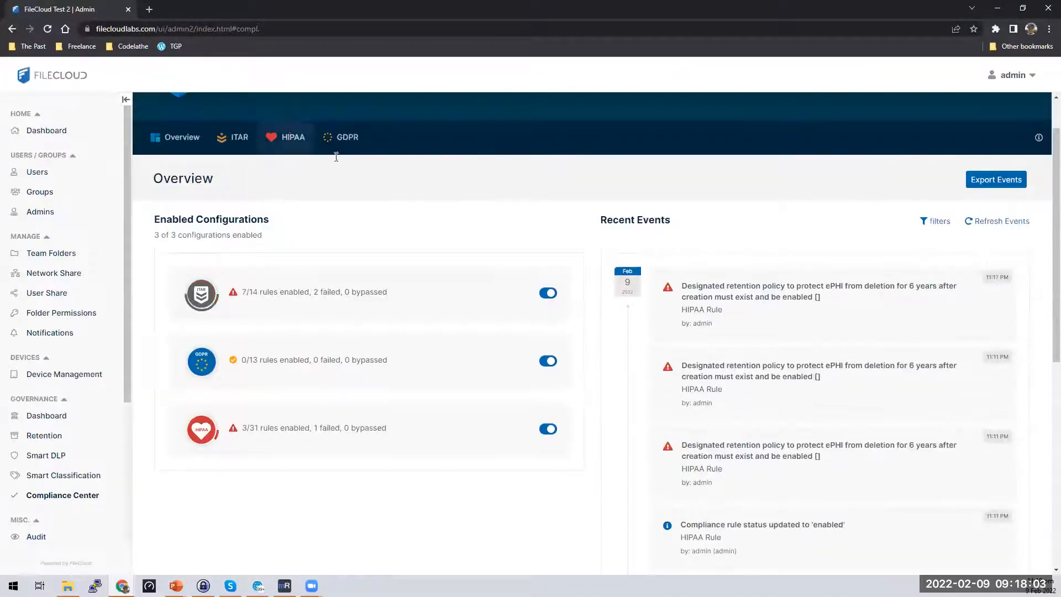
{"action": "left_click", "coordinate": [290, 138]}
{"action": "scroll", "coordinate": [979, 423], "scroll_direction": "down", "scroll_amount": 15}
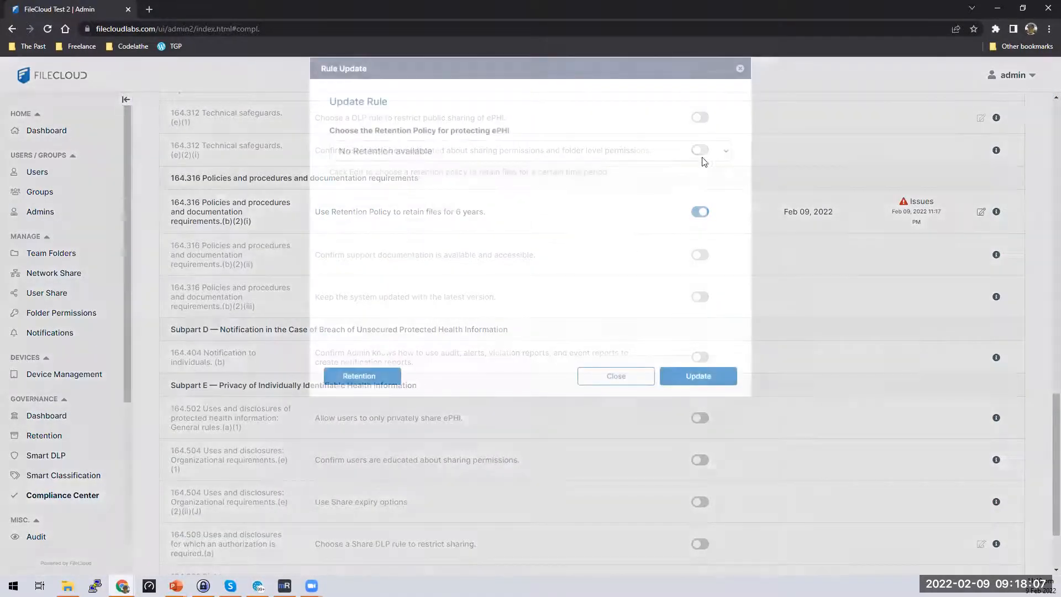
{"action": "left_click", "coordinate": [702, 156]}
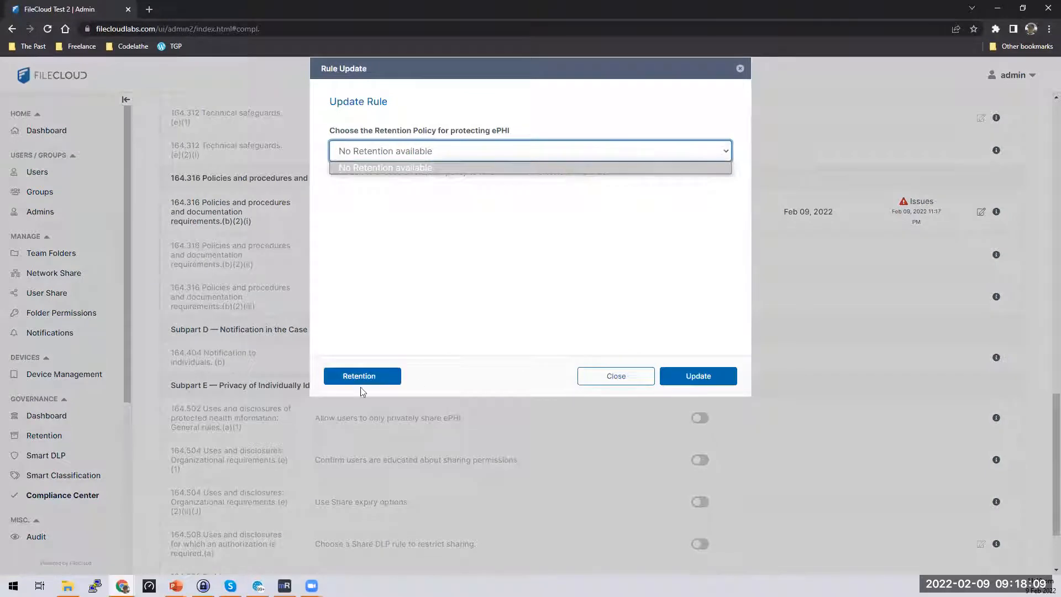
{"action": "left_click", "coordinate": [396, 373]}
{"action": "left_click", "coordinate": [396, 373]}
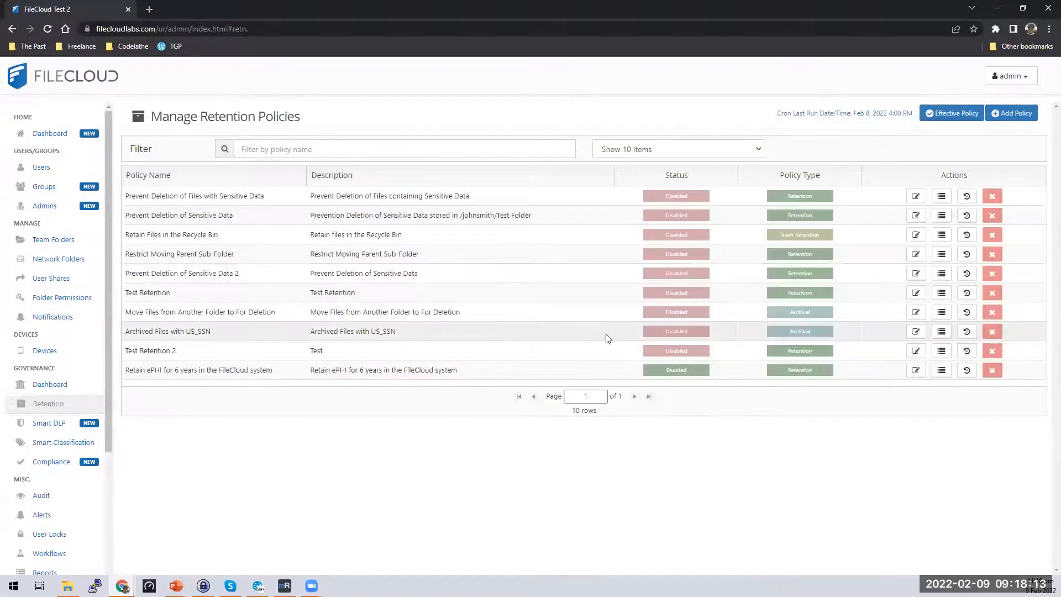
{"action": "left_click", "coordinate": [912, 374]}
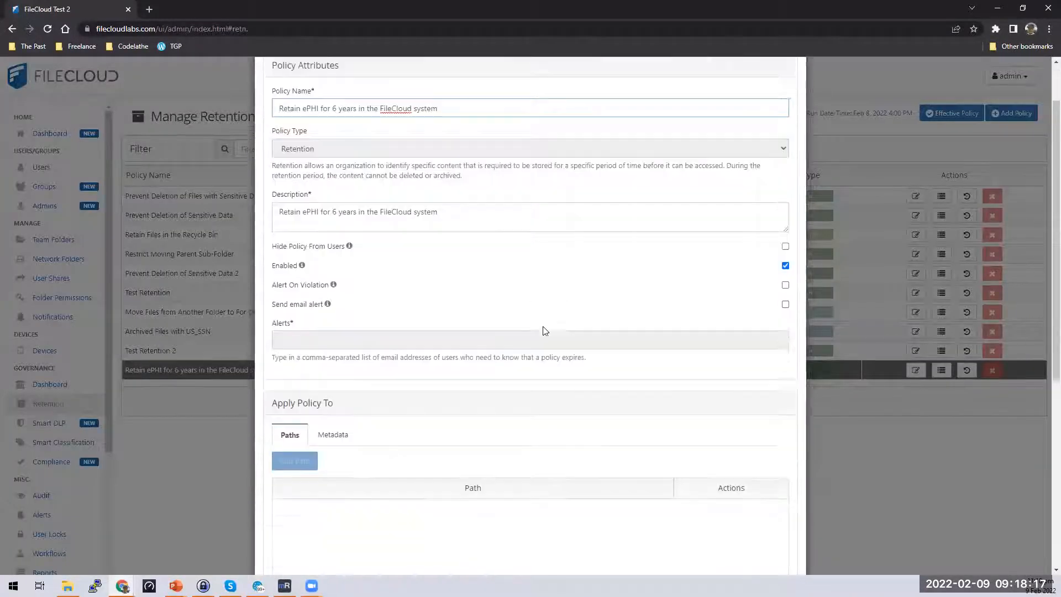
{"action": "scroll", "coordinate": [542, 330], "scroll_direction": "down", "scroll_amount": 4}
{"action": "left_click", "coordinate": [343, 225]}
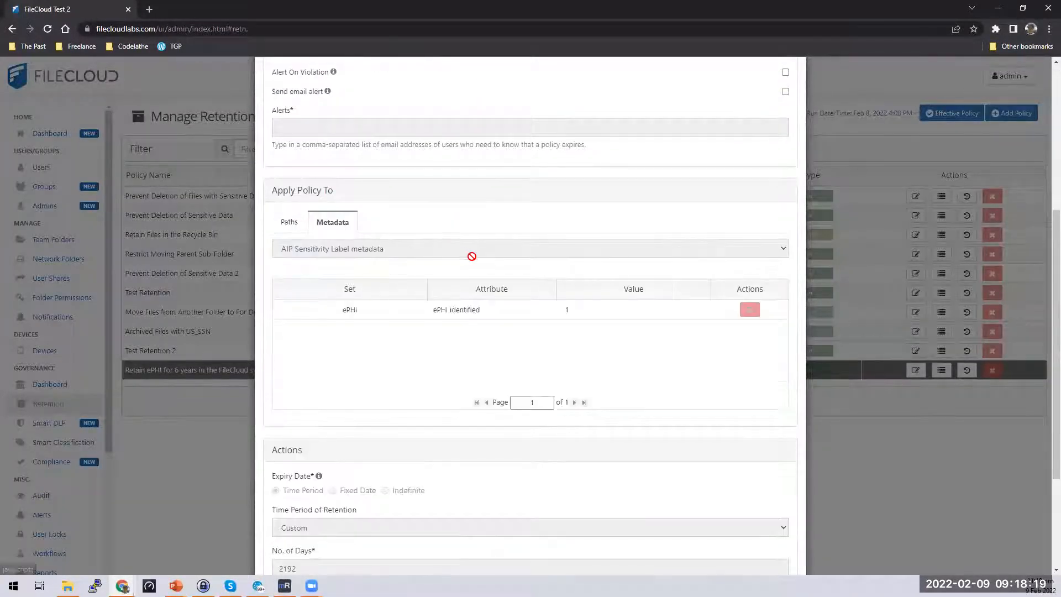
{"action": "scroll", "coordinate": [513, 336], "scroll_direction": "down", "scroll_amount": 3}
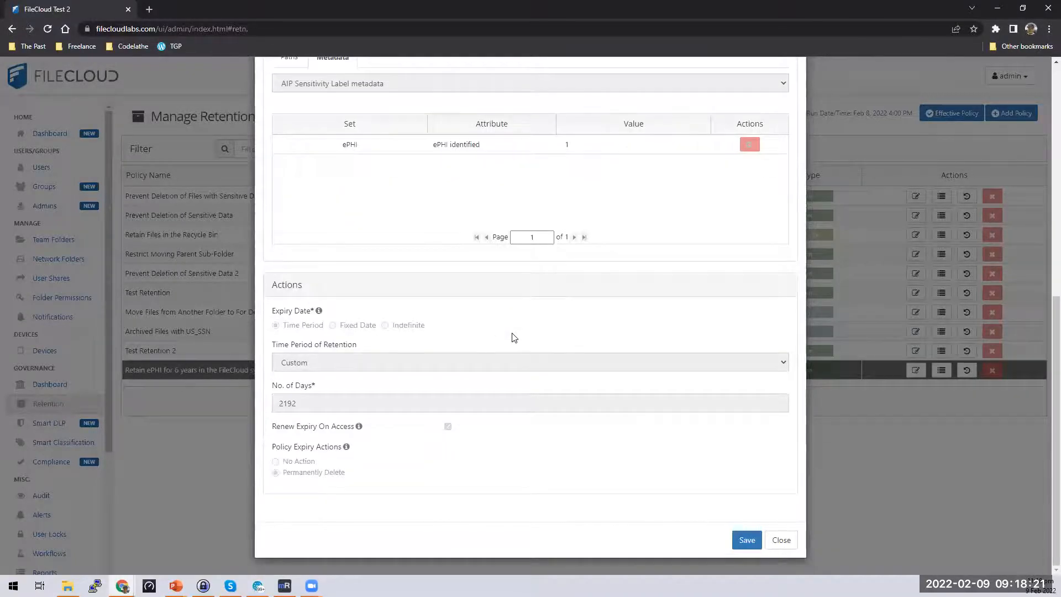
{"action": "scroll", "coordinate": [514, 337], "scroll_direction": "up", "scroll_amount": 8}
{"action": "scroll", "coordinate": [513, 336], "scroll_direction": "down", "scroll_amount": 8}
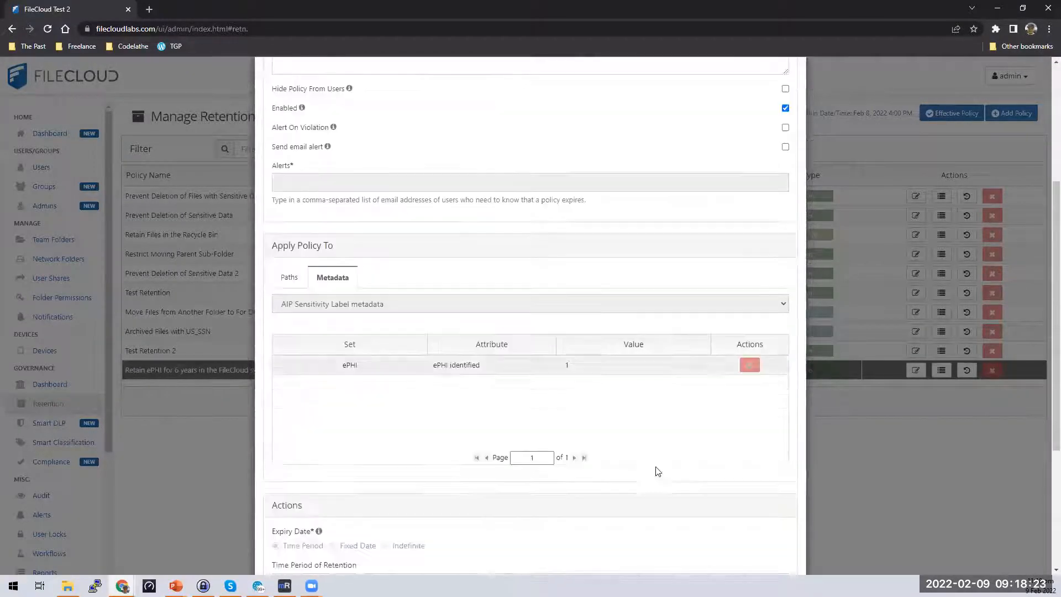
{"action": "left_click", "coordinate": [747, 542]}
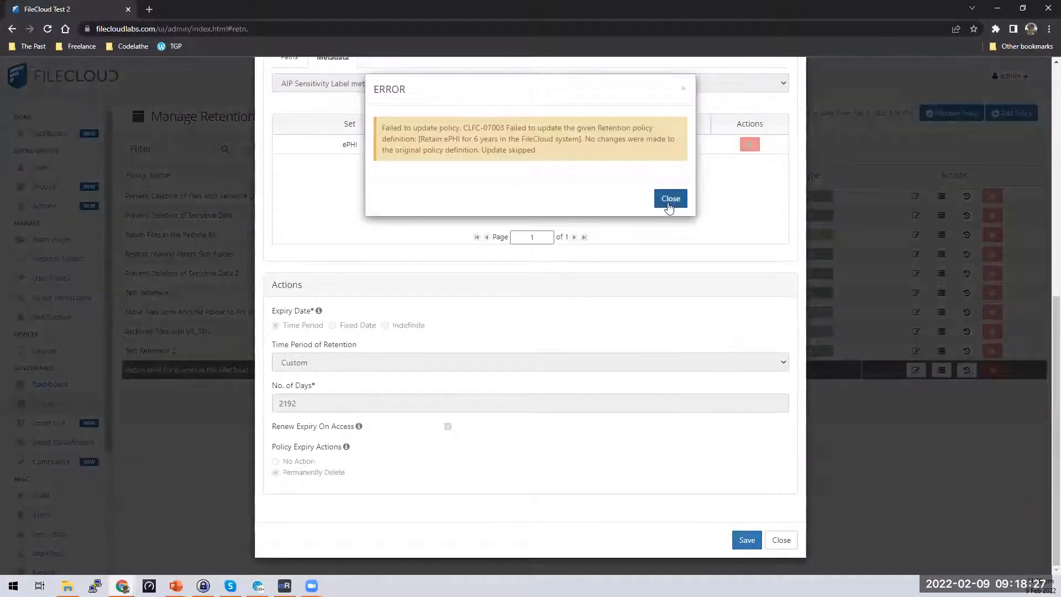
{"action": "left_click", "coordinate": [671, 199]}
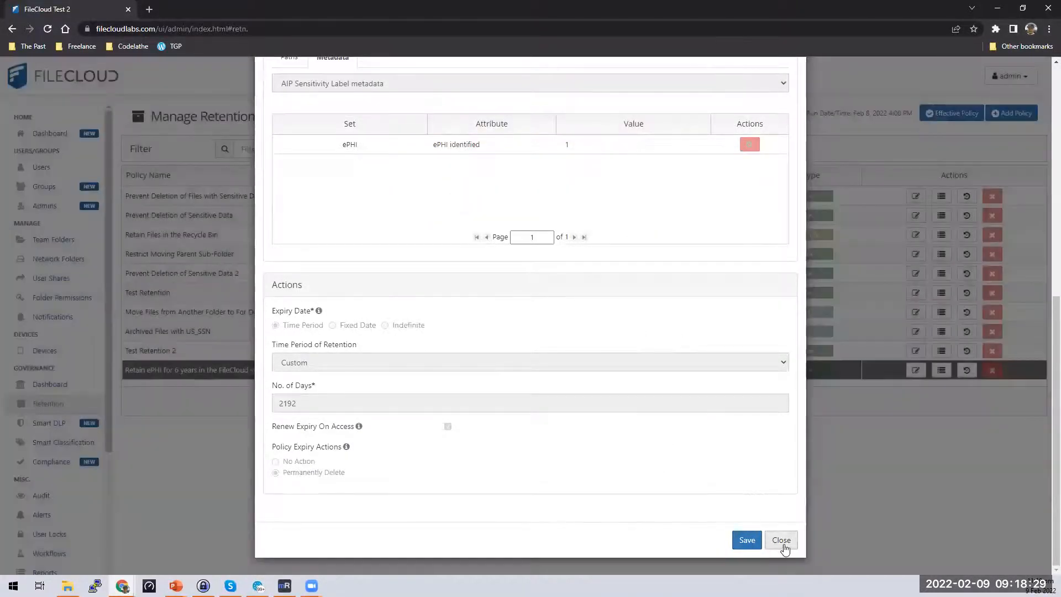
{"action": "left_click", "coordinate": [781, 540]}
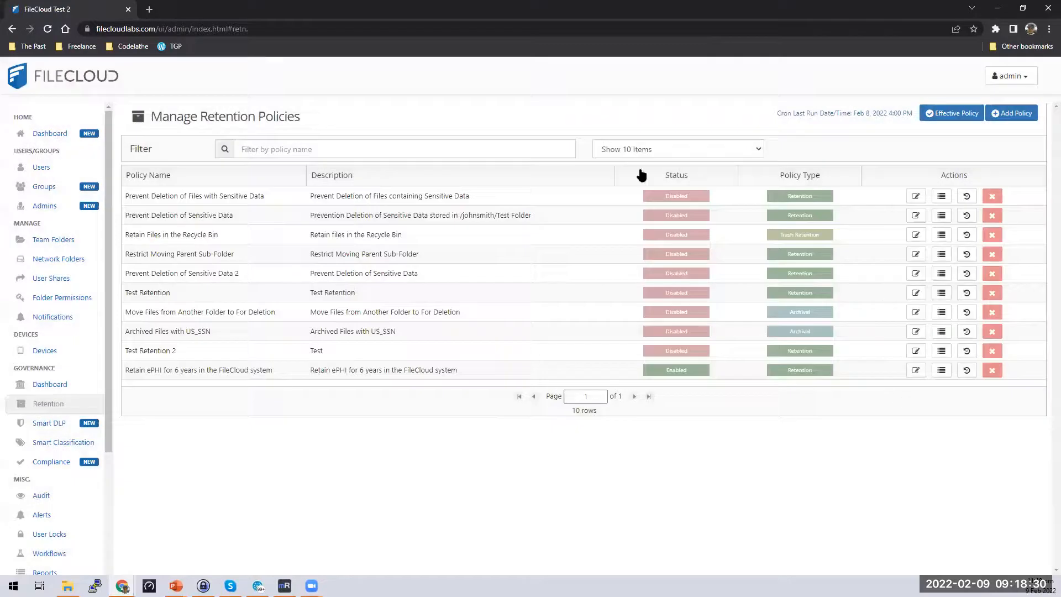
Open the HIPAA rules in the Compliance Center.
{"action": "left_click", "coordinate": [52, 461]}
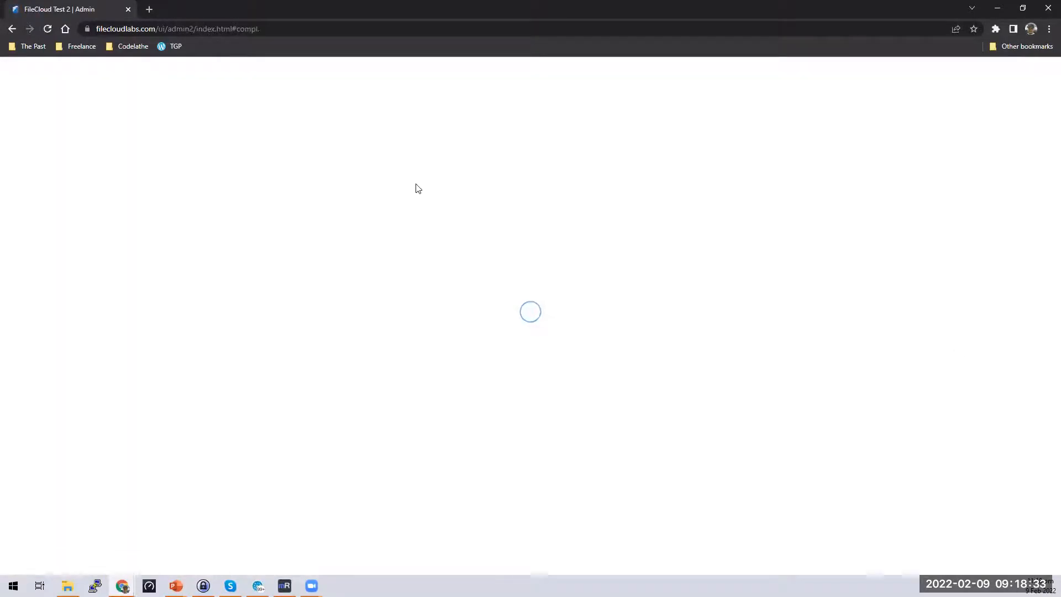
{"action": "scroll", "coordinate": [509, 218], "scroll_direction": "down", "scroll_amount": 4}
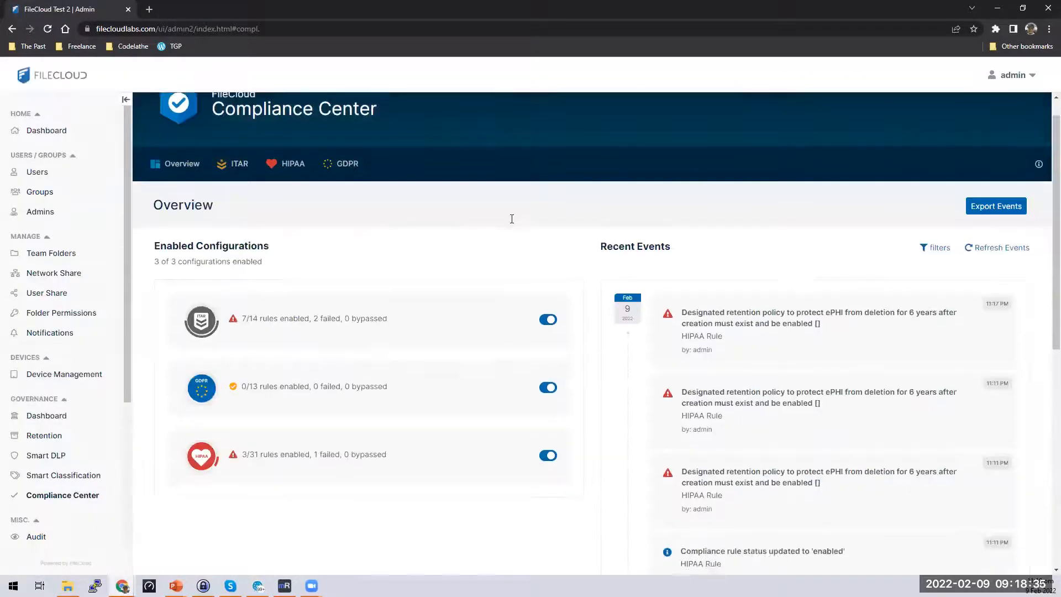
{"action": "scroll", "coordinate": [322, 215], "scroll_direction": "up", "scroll_amount": 4}
{"action": "left_click", "coordinate": [292, 192]}
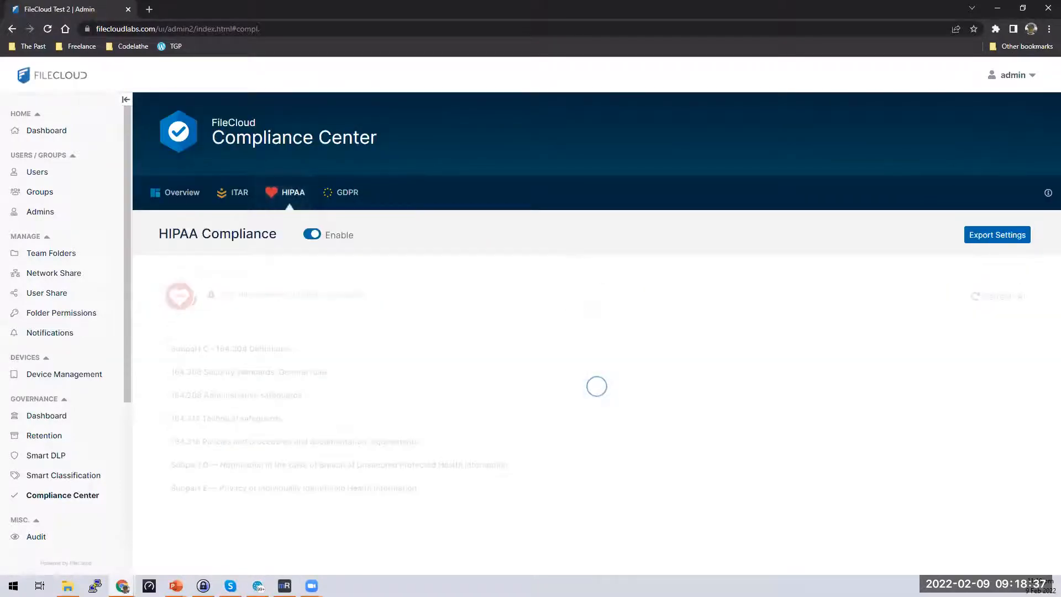
{"action": "scroll", "coordinate": [1000, 410], "scroll_direction": "down", "scroll_amount": 15}
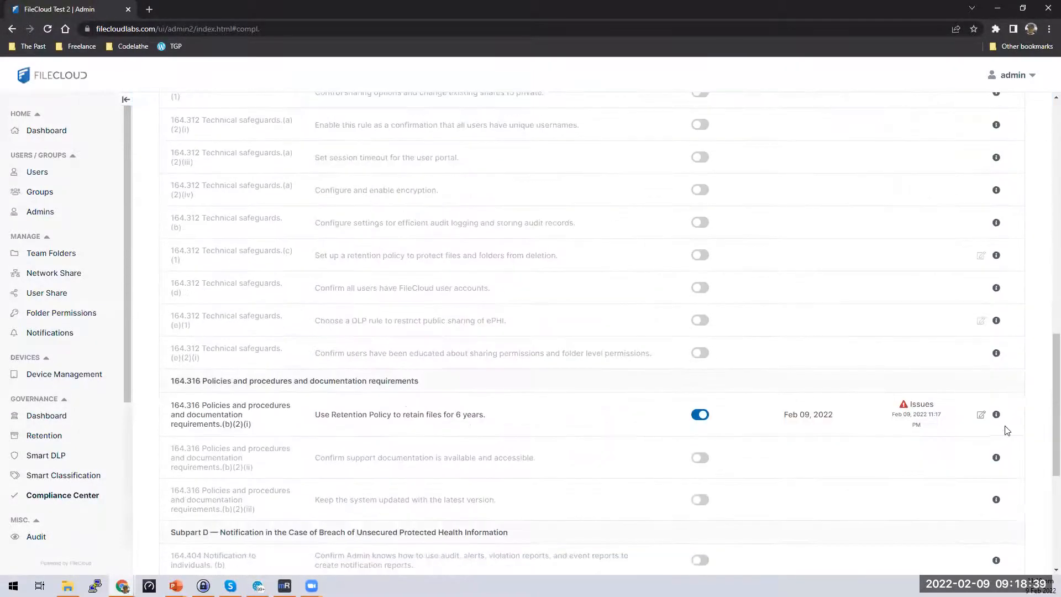
{"action": "scroll", "coordinate": [962, 315], "scroll_direction": "up", "scroll_amount": 5}
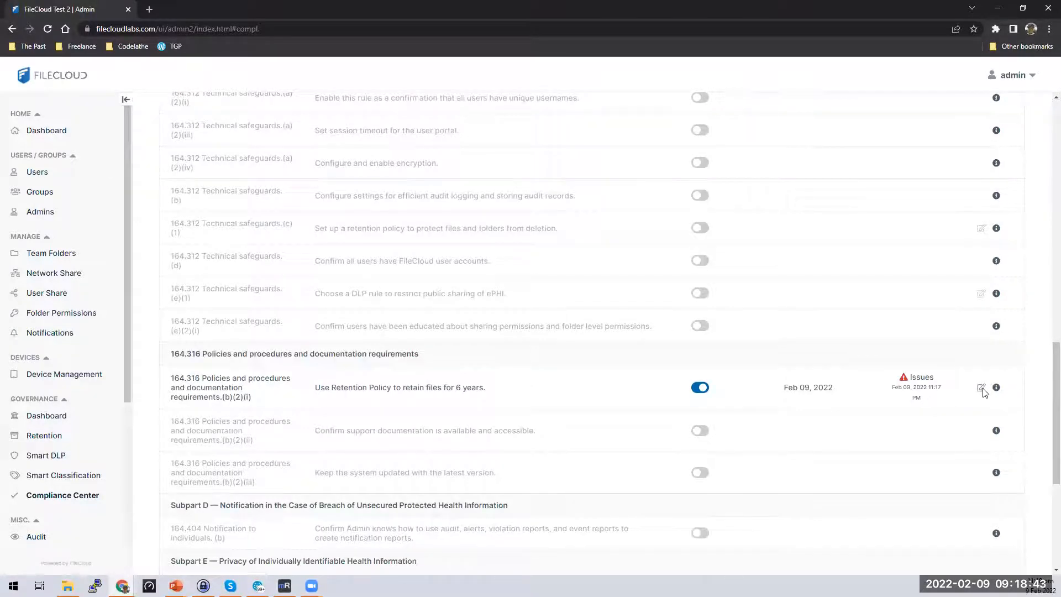
Inspect the 164.316 rule's retention policy choices, then close it without updating.
{"action": "left_click", "coordinate": [981, 388]}
{"action": "left_click", "coordinate": [532, 156]}
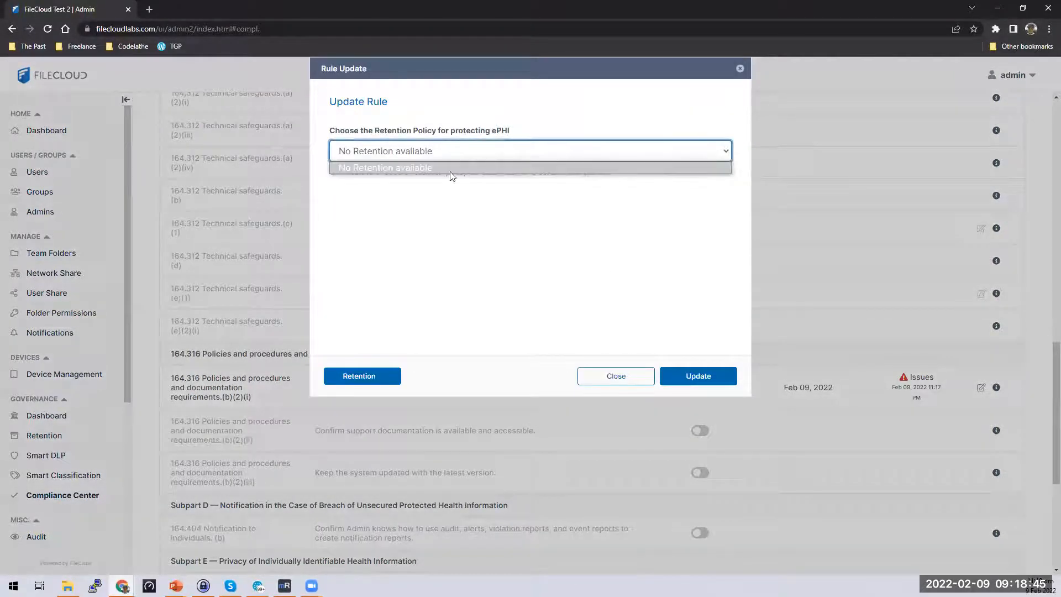
{"action": "left_click", "coordinate": [636, 382]}
{"action": "left_click", "coordinate": [635, 381]}
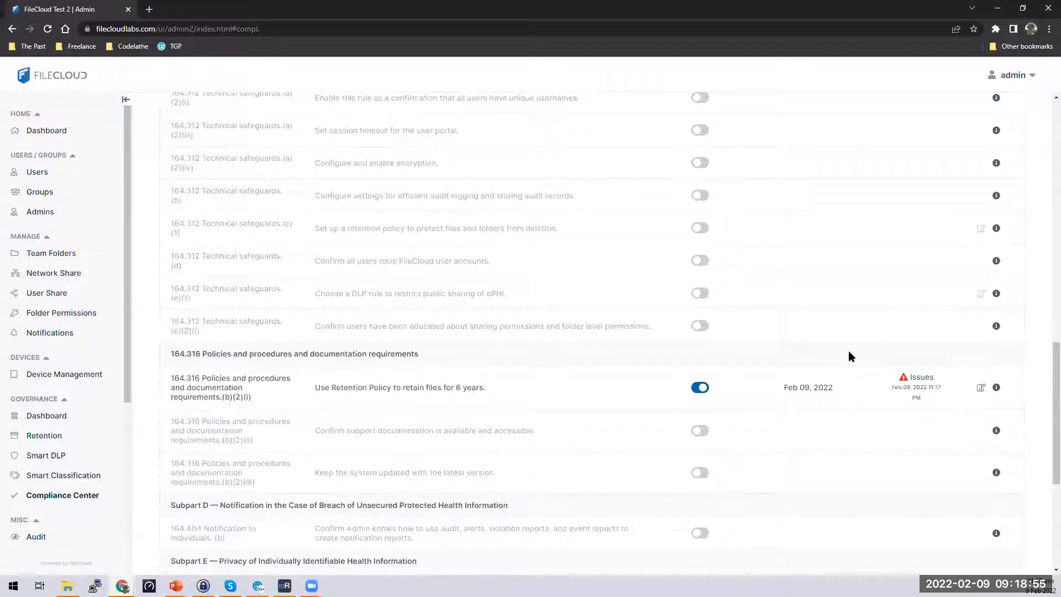
{"action": "scroll", "coordinate": [885, 409], "scroll_direction": "up", "scroll_amount": 1}
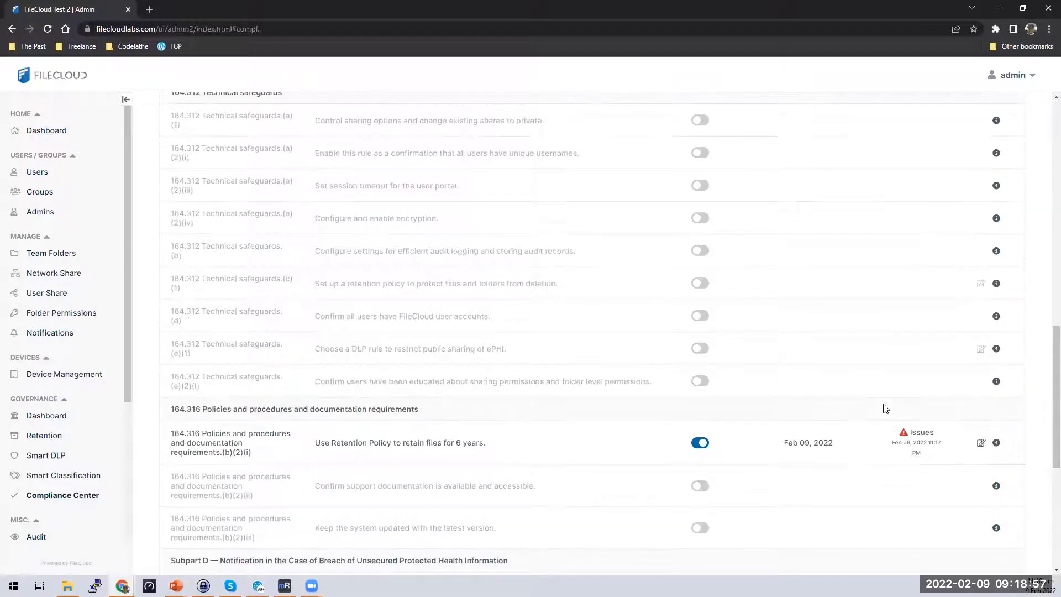
{"action": "scroll", "coordinate": [884, 409], "scroll_direction": "up", "scroll_amount": 3}
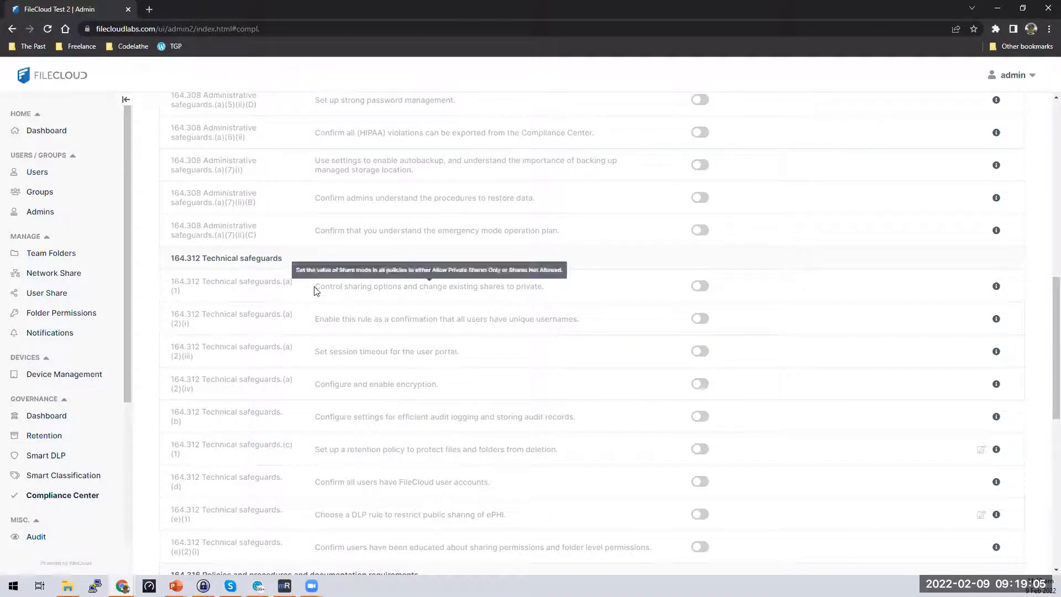
Enable the 164.312 (a)(1) Control sharing options rule and bring up its issues.
{"action": "left_click_drag", "start_coordinate": [315, 287], "coordinate": [554, 294]}
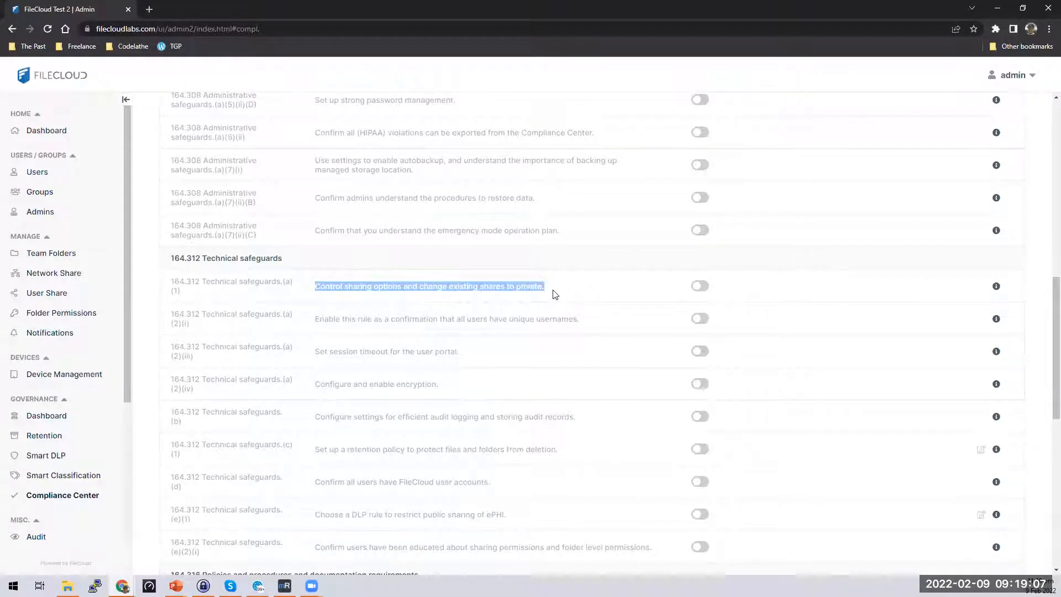
{"action": "left_click", "coordinate": [705, 290]}
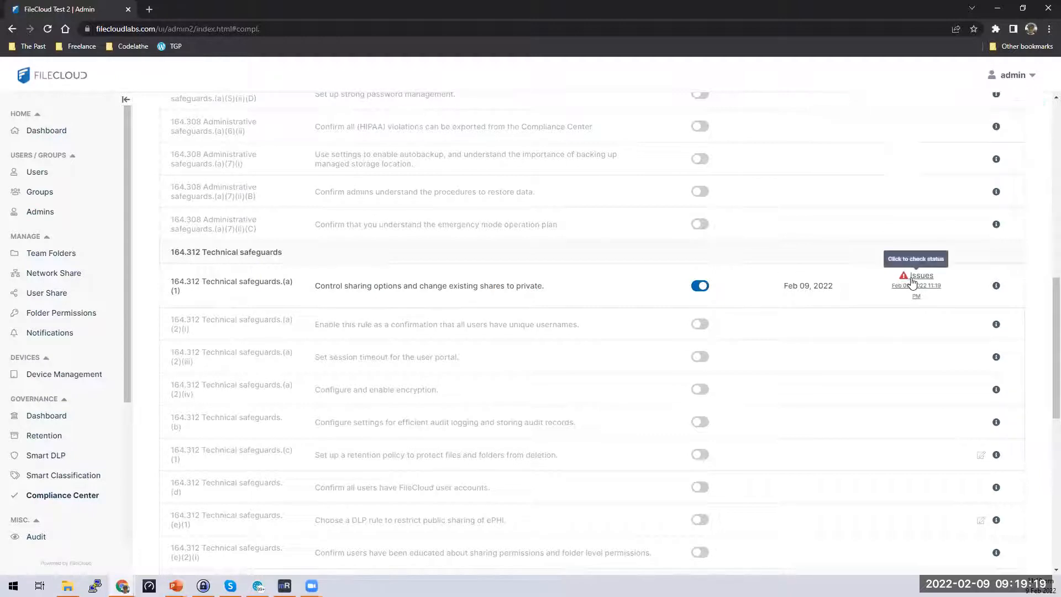
{"action": "left_click", "coordinate": [917, 281]}
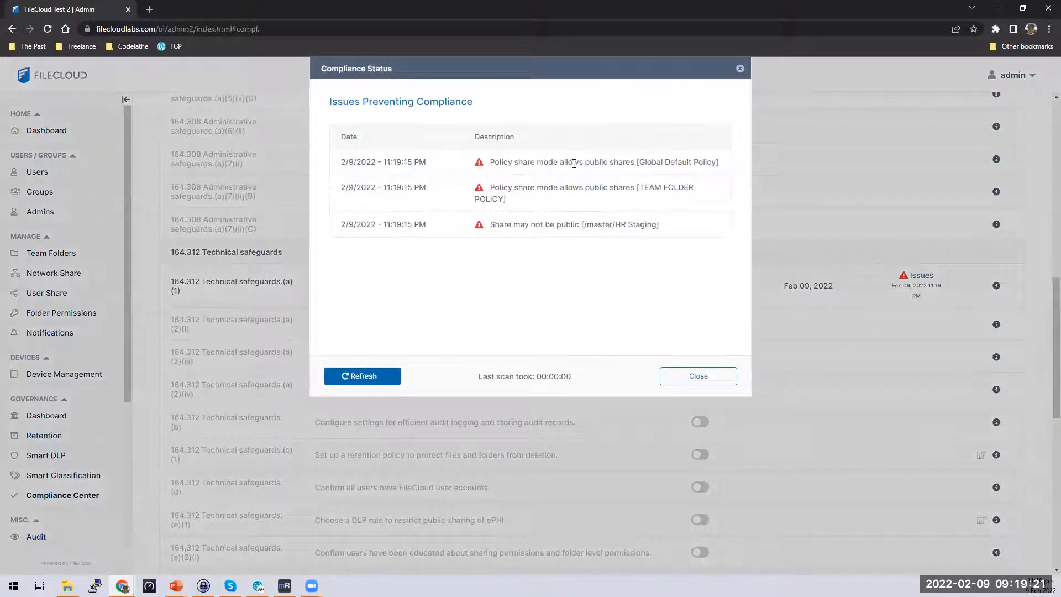
Review the issues: Global Default Policy and TEAM FOLDER allow public shares, and 'Share may not be public'.
{"action": "left_click_drag", "start_coordinate": [549, 162], "coordinate": [725, 187]}
{"action": "left_click", "coordinate": [724, 188]}
{"action": "left_click_drag", "start_coordinate": [491, 164], "coordinate": [607, 173]}
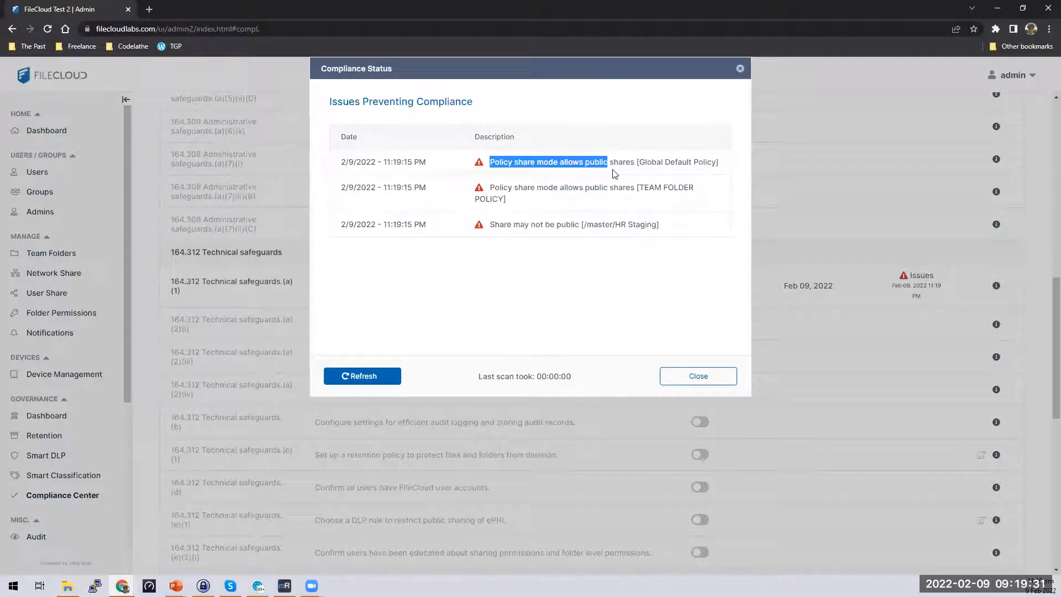
{"action": "left_click_drag", "start_coordinate": [615, 174], "coordinate": [717, 179]}
{"action": "left_click", "coordinate": [719, 177]}
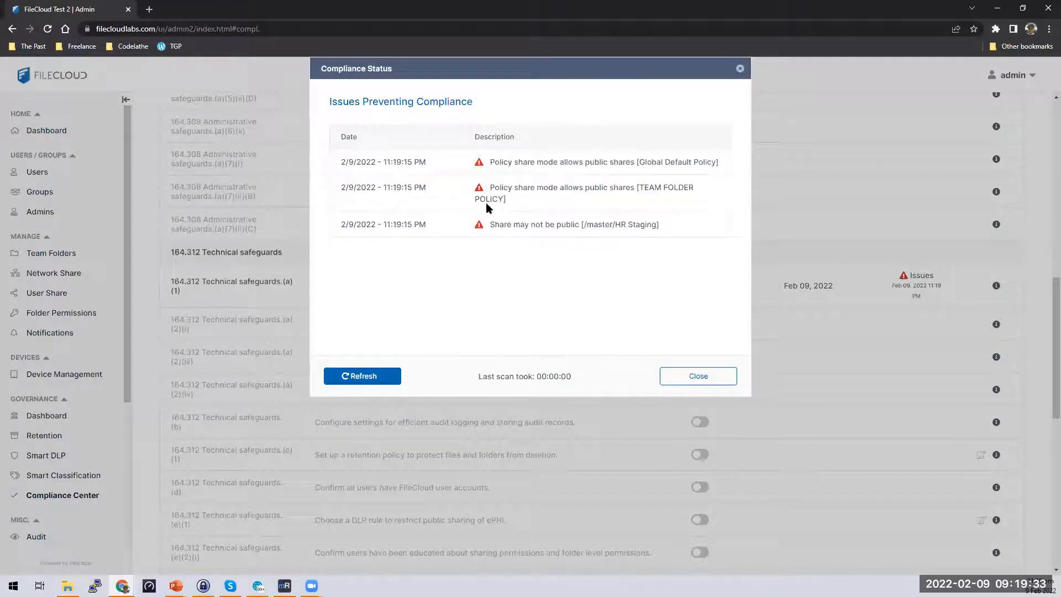
{"action": "left_click_drag", "start_coordinate": [637, 161], "coordinate": [723, 165]}
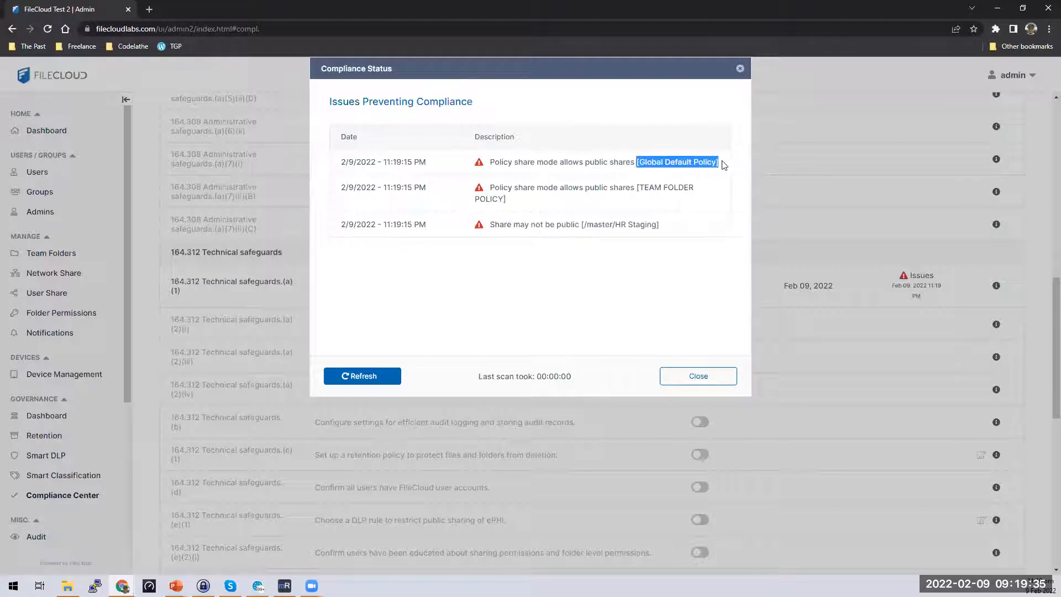
{"action": "left_click_drag", "start_coordinate": [635, 188], "coordinate": [694, 188]}
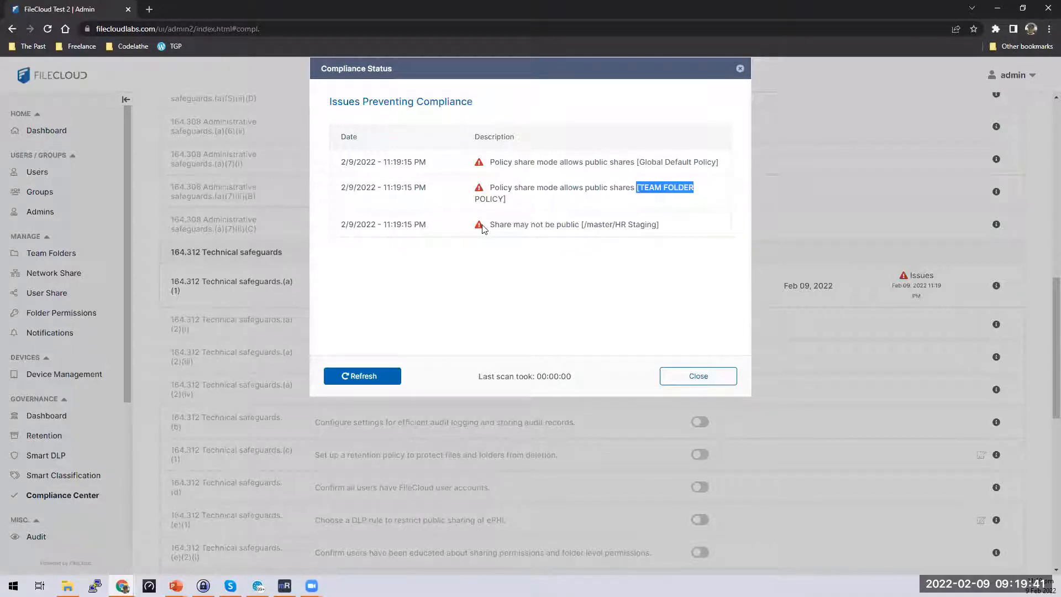
{"action": "left_click_drag", "start_coordinate": [484, 226], "coordinate": [573, 224]}
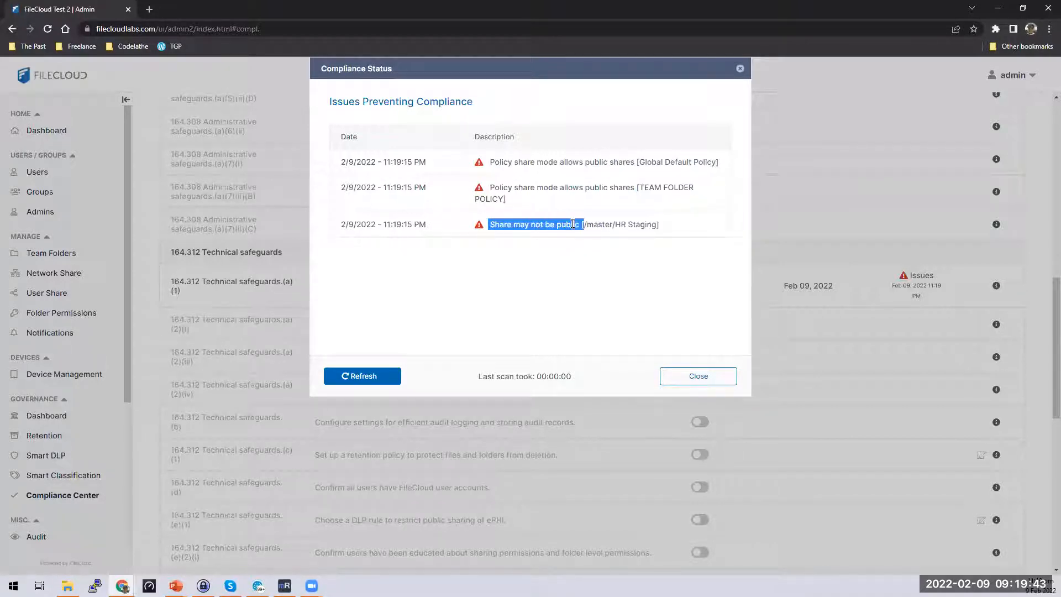
{"action": "left_click", "coordinate": [697, 378]}
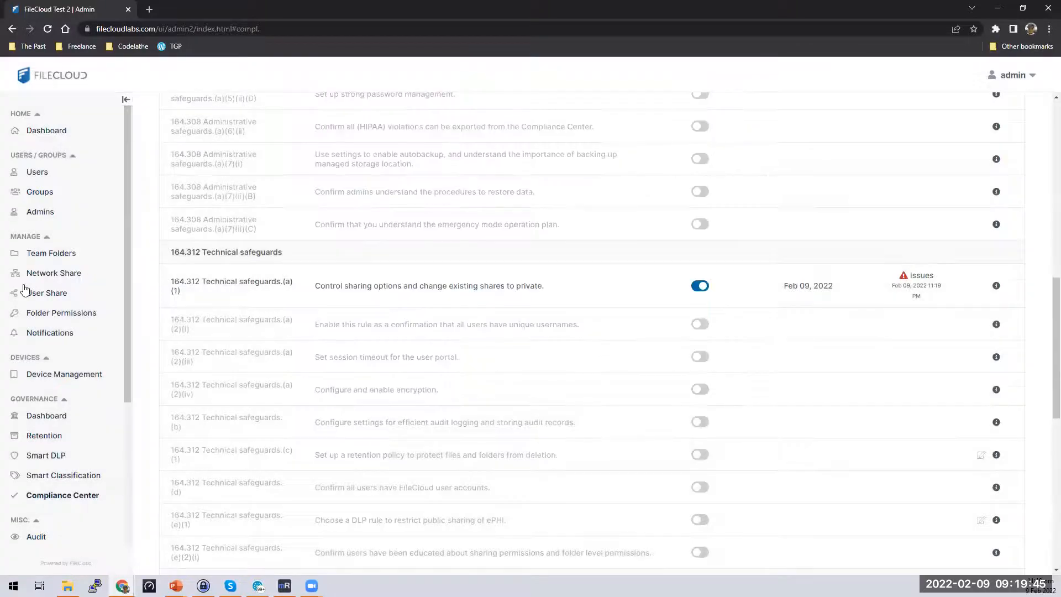
Delete the public /master/HR Staging user share, then go back to the Compliance Center.
{"action": "left_click", "coordinate": [53, 296]}
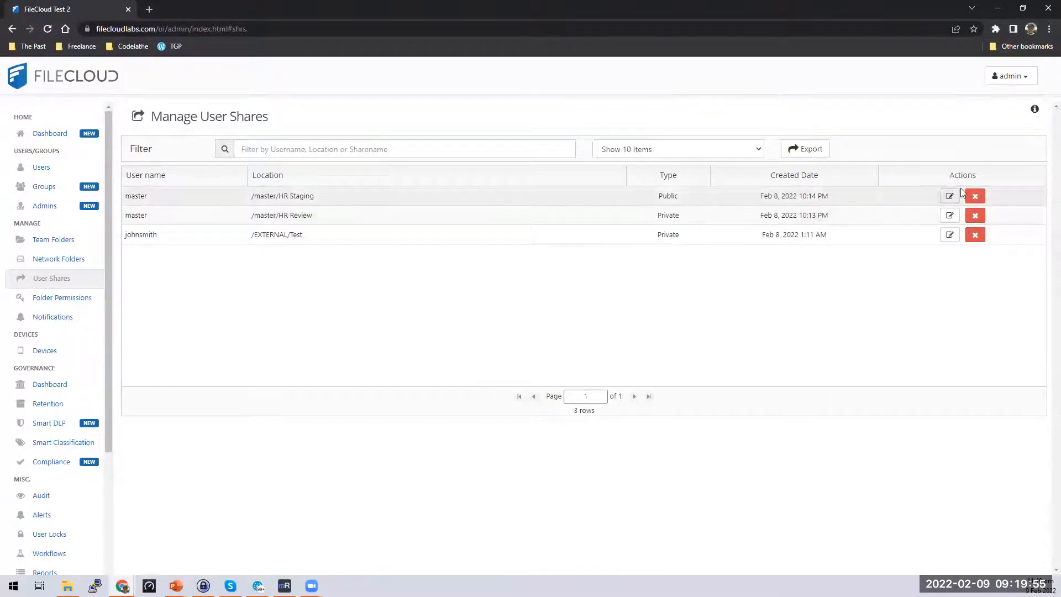
{"action": "left_click", "coordinate": [976, 196]}
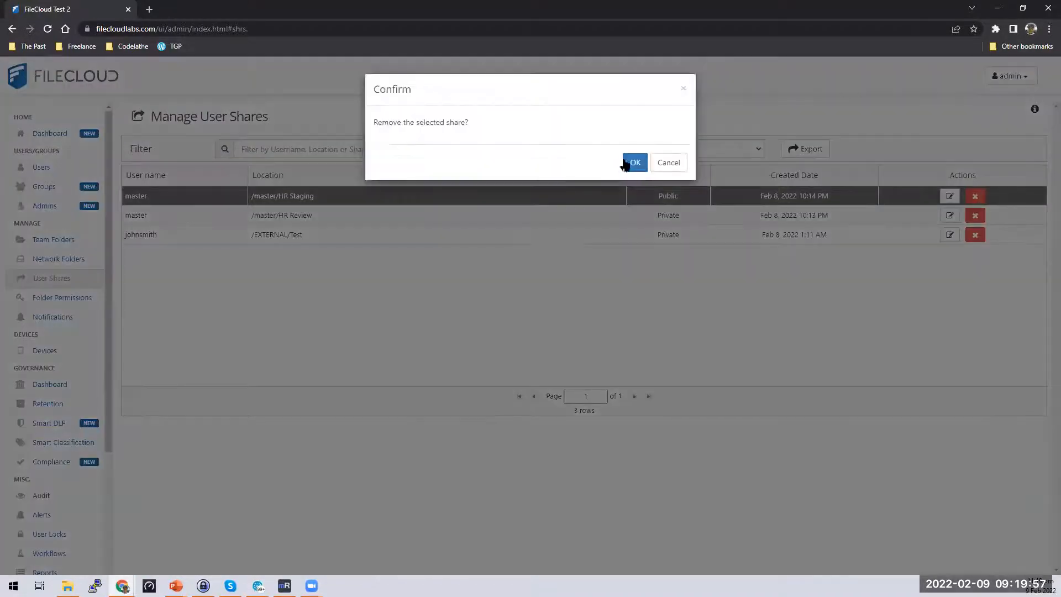
{"action": "left_click", "coordinate": [632, 159]}
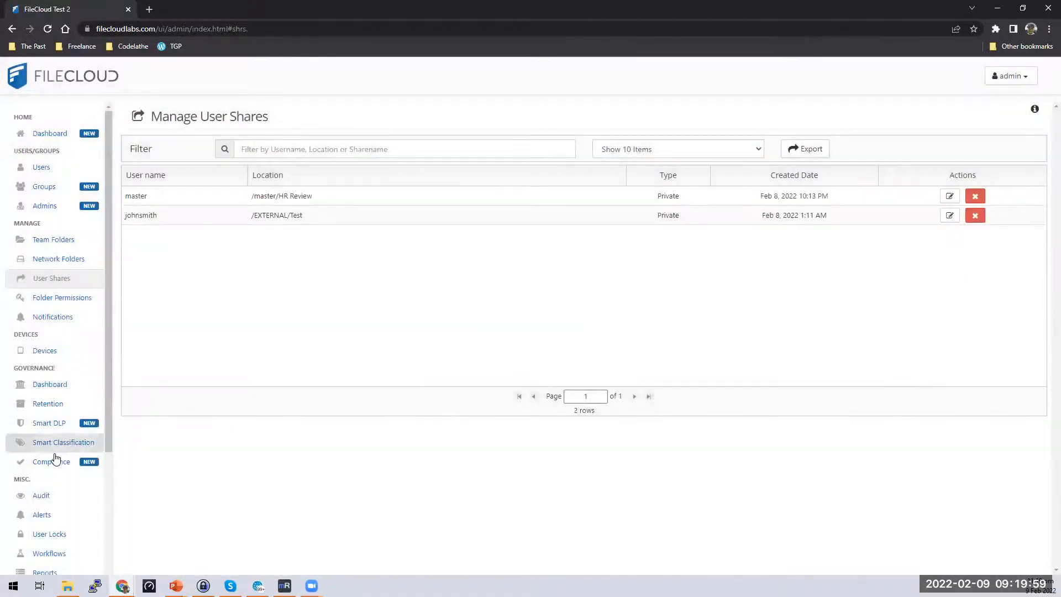
{"action": "left_click", "coordinate": [50, 461]}
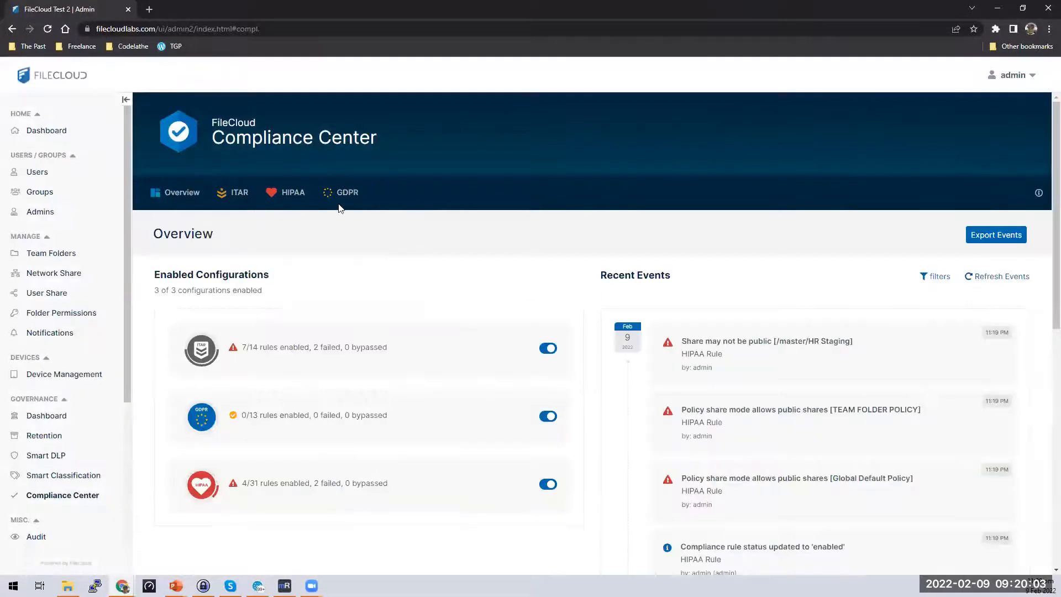
Refresh the status of all HIPAA rules.
{"action": "left_click", "coordinate": [287, 192]}
{"action": "left_click", "coordinate": [997, 298]}
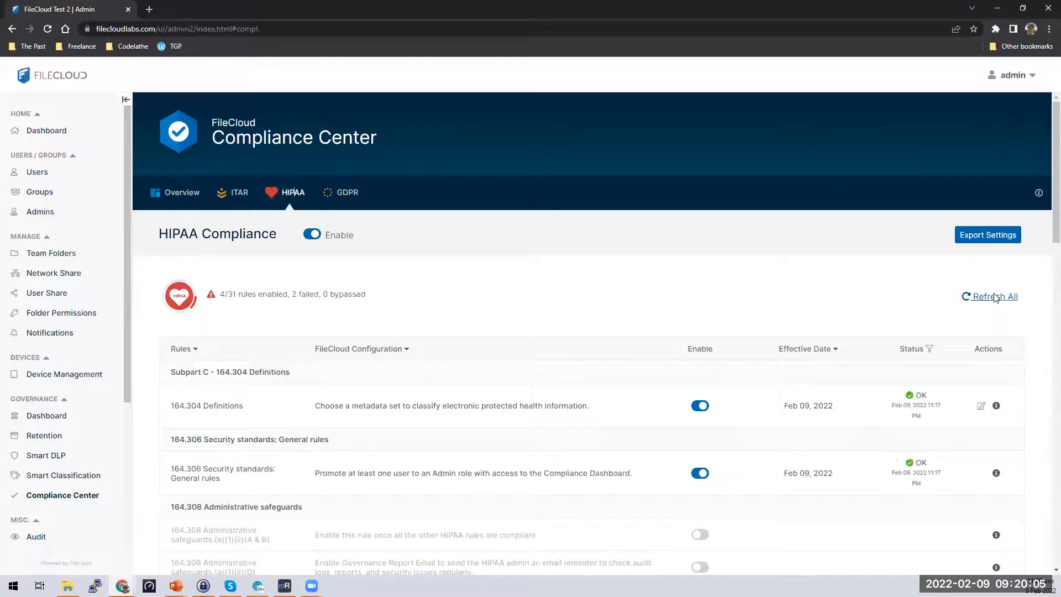
{"action": "left_click", "coordinate": [998, 301]}
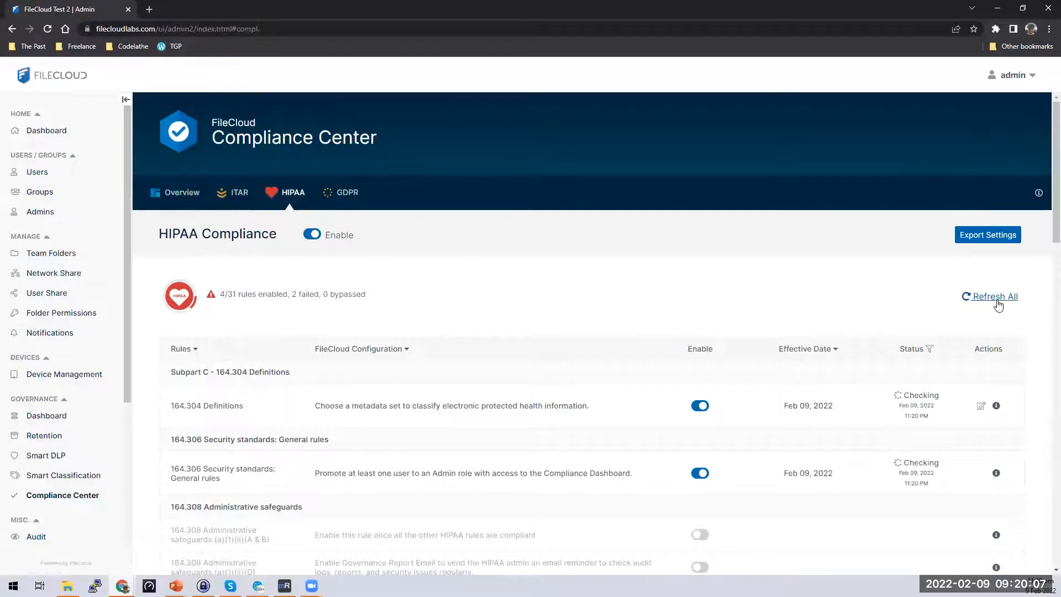
{"action": "scroll", "coordinate": [998, 301], "scroll_direction": "down", "scroll_amount": 10}
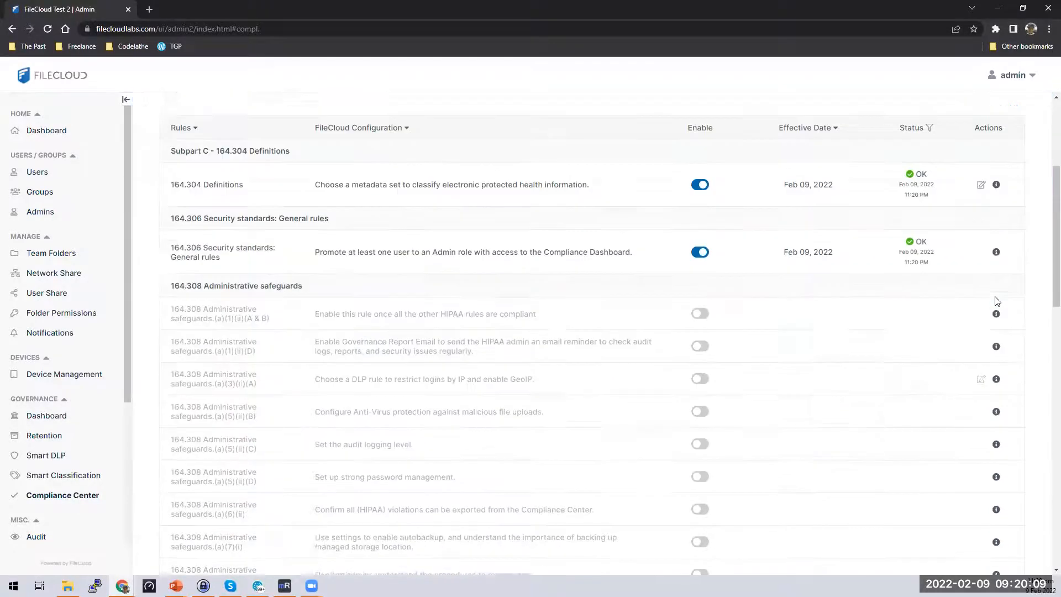
{"action": "scroll", "coordinate": [996, 300], "scroll_direction": "down", "scroll_amount": 4}
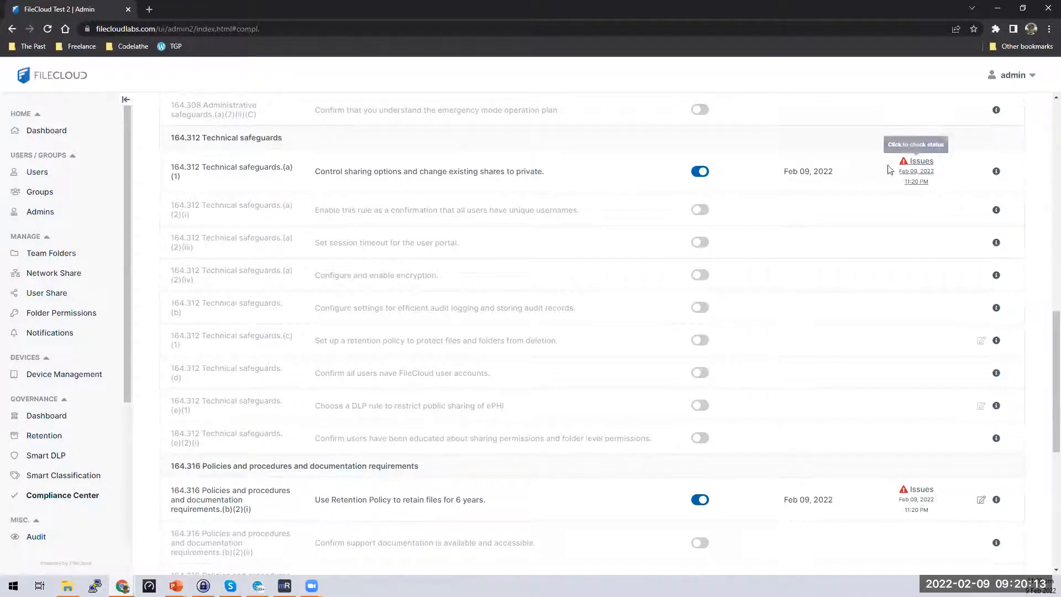
Review the 164.312 (a)(1) rule's issues showing both share policies still allow public shares.
{"action": "left_click", "coordinate": [920, 166]}
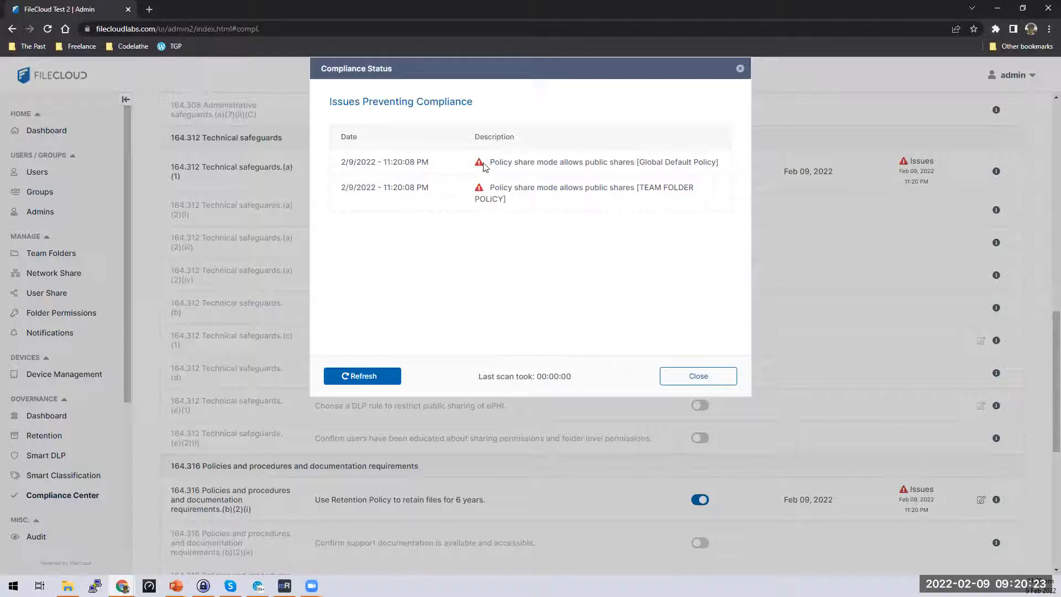
{"action": "left_click_drag", "start_coordinate": [488, 162], "coordinate": [726, 175]}
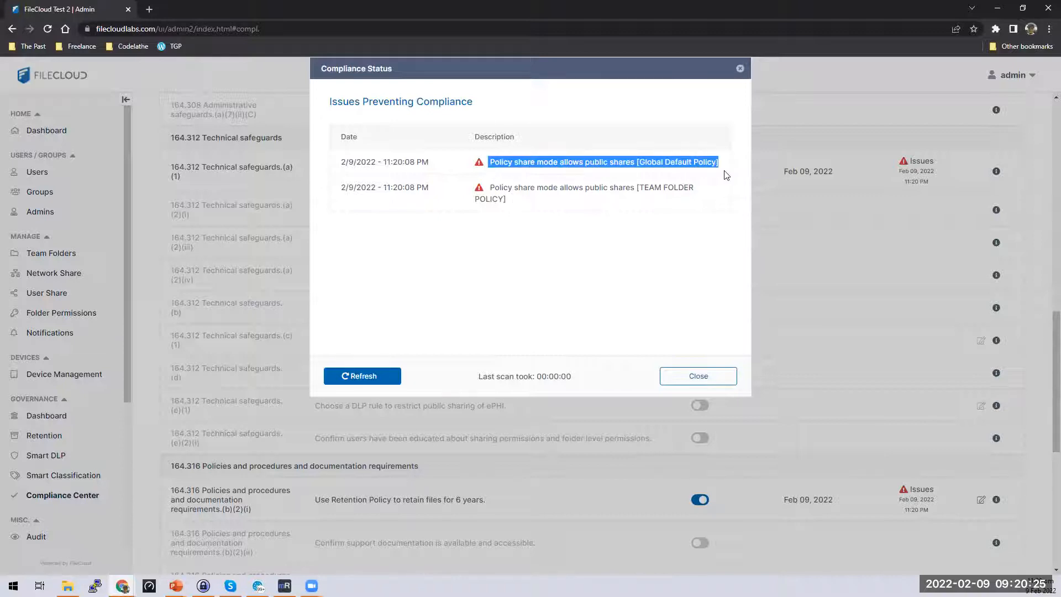
{"action": "left_click", "coordinate": [710, 371]}
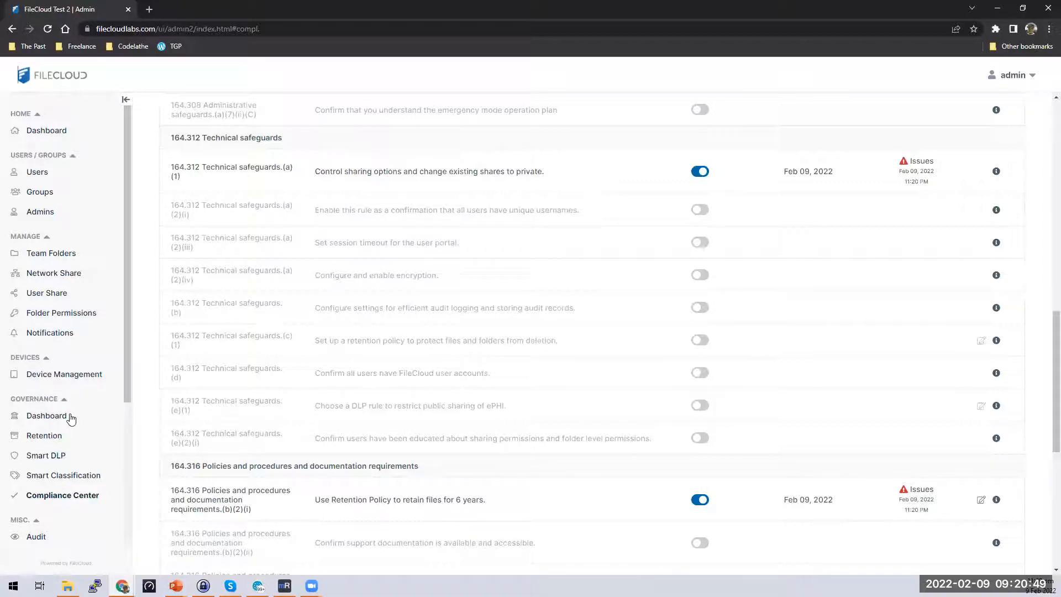
{"action": "scroll", "coordinate": [66, 370], "scroll_direction": "down", "scroll_amount": 3}
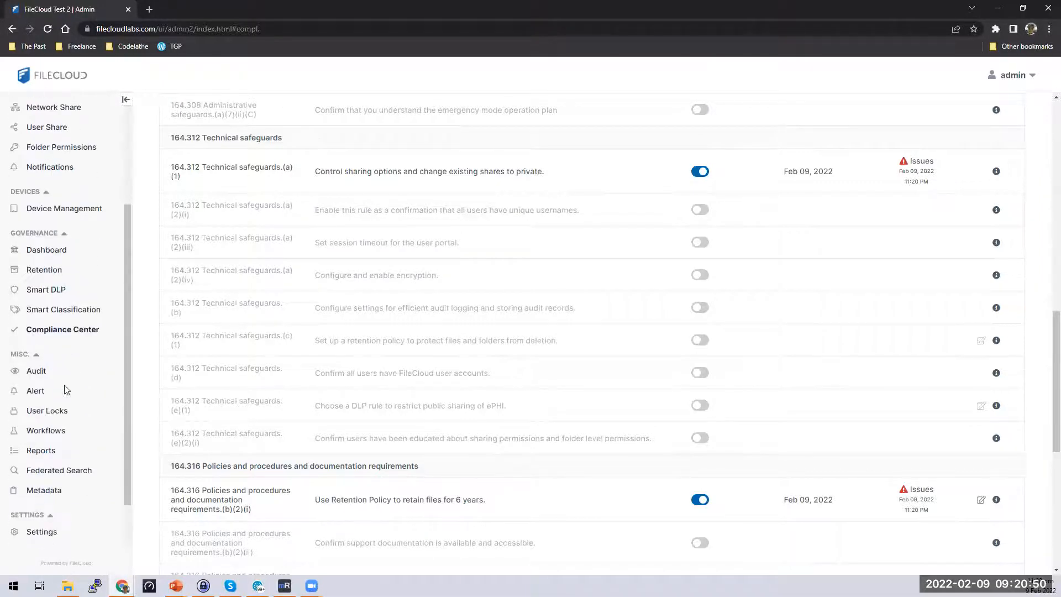
{"action": "right_click", "coordinate": [43, 540]}
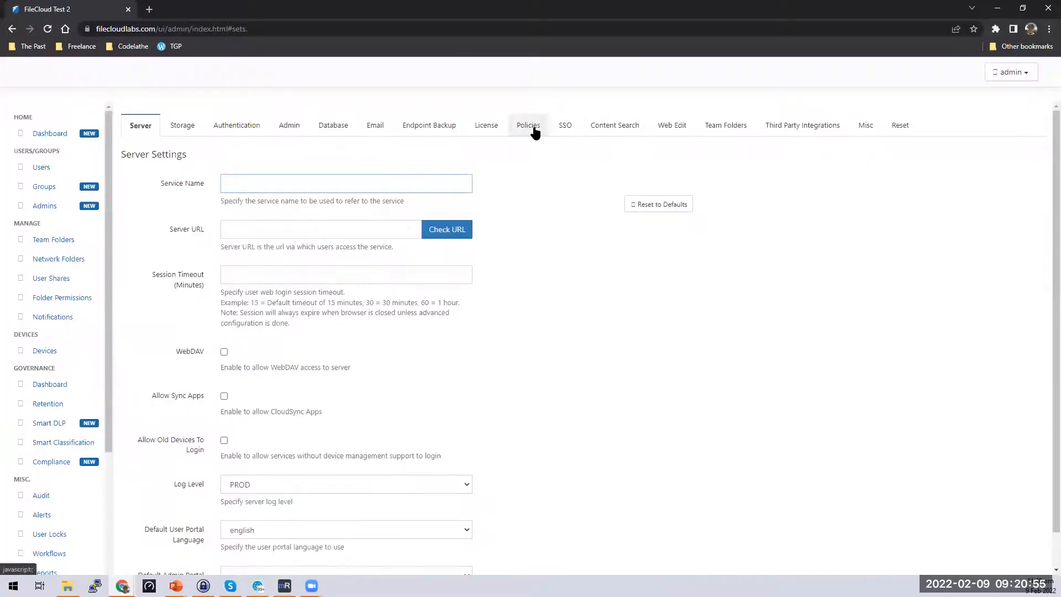
Set the Global Default Policy's Share mode to Allow Private Shares Only and save it.
{"action": "left_click", "coordinate": [528, 127]}
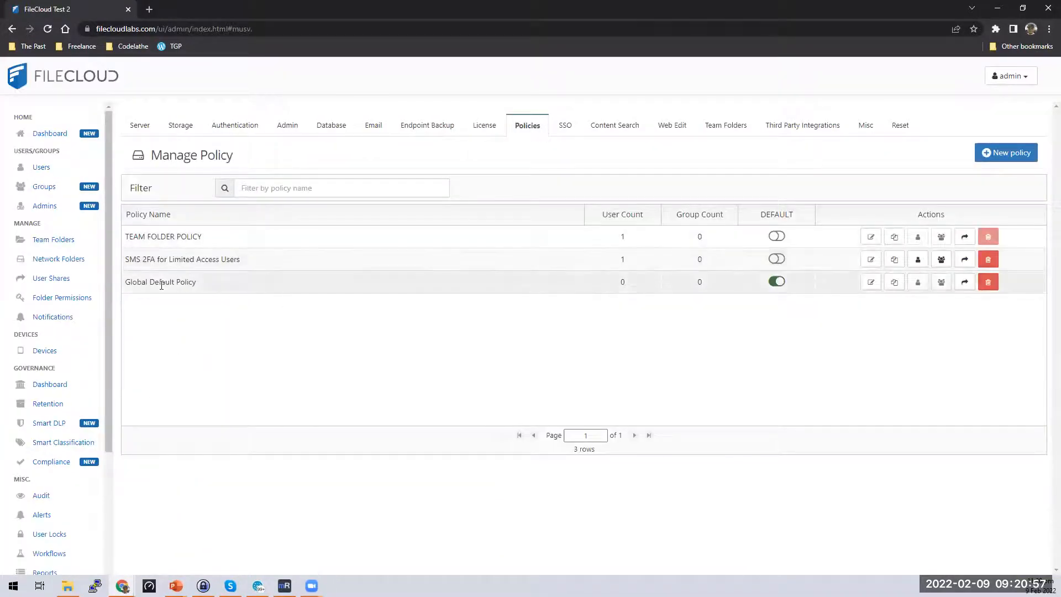
{"action": "left_click", "coordinate": [871, 282]}
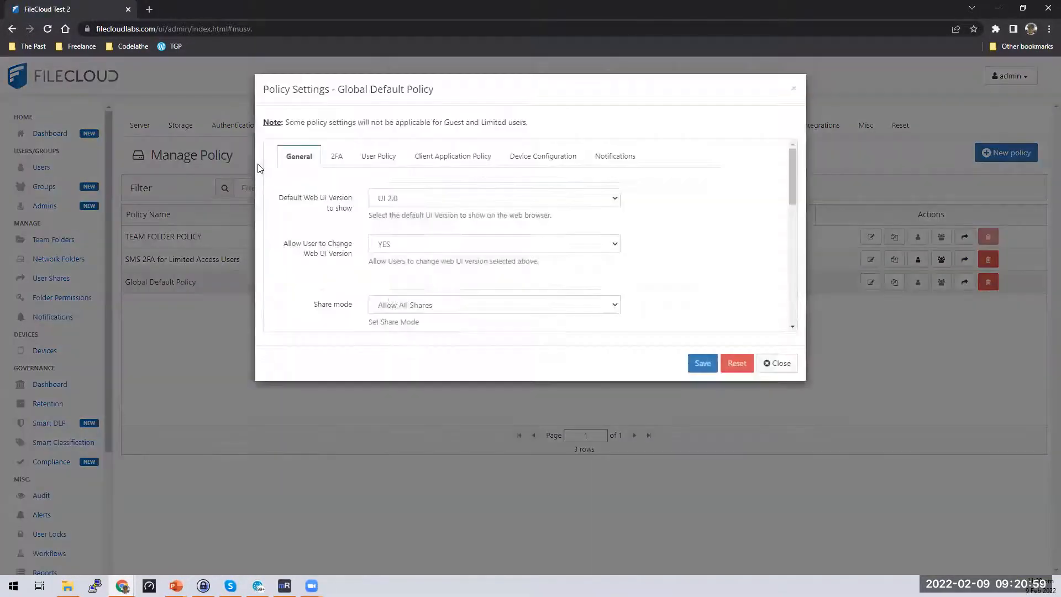
{"action": "left_click", "coordinate": [551, 308]}
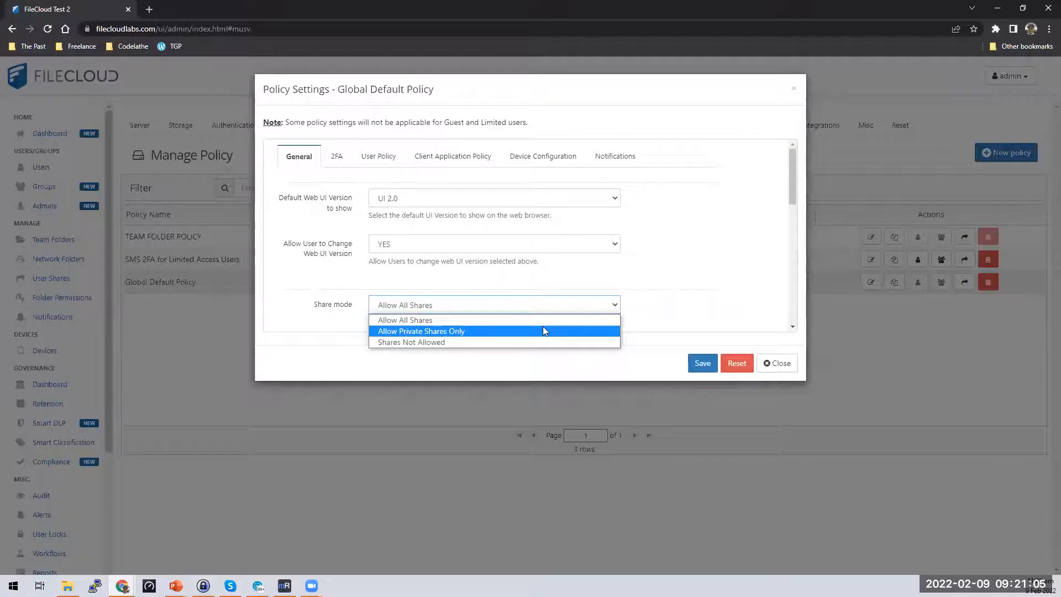
{"action": "left_click", "coordinate": [514, 334]}
{"action": "left_click", "coordinate": [703, 363]}
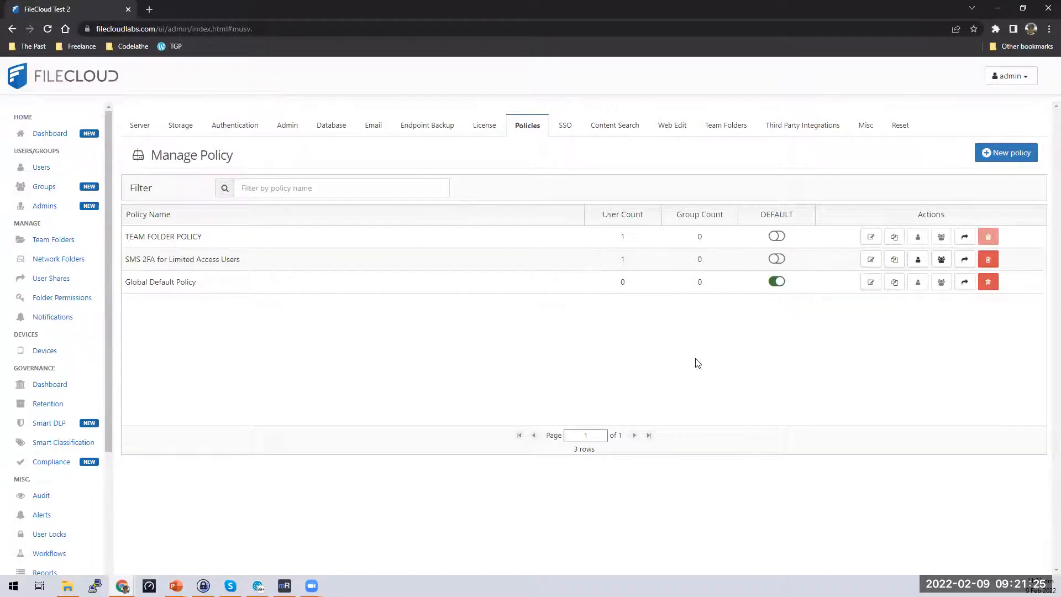
Open the HIPAA rules in the Compliance Center.
{"action": "left_click", "coordinate": [61, 462]}
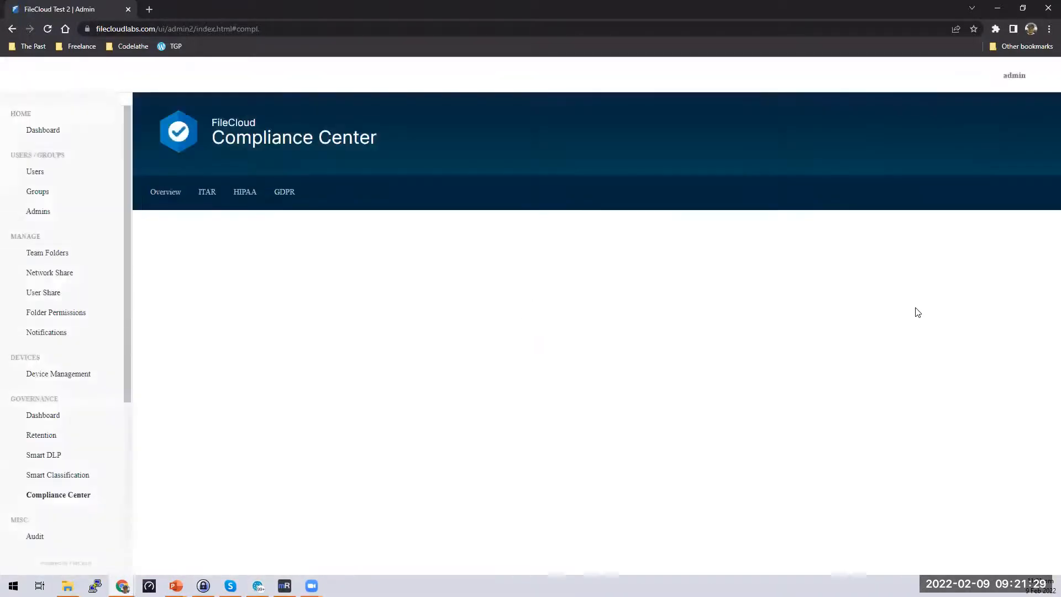
{"action": "scroll", "coordinate": [445, 135], "scroll_direction": "down", "scroll_amount": 2}
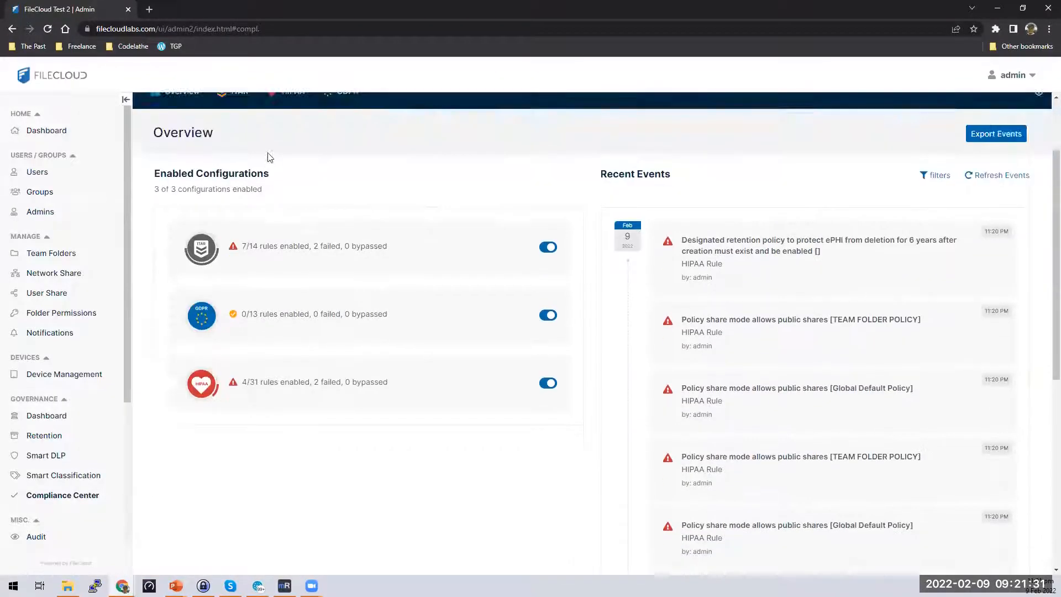
{"action": "scroll", "coordinate": [269, 157], "scroll_direction": "up", "scroll_amount": 2}
{"action": "left_click", "coordinate": [288, 190]}
{"action": "scroll", "coordinate": [970, 355], "scroll_direction": "down", "scroll_amount": 10}
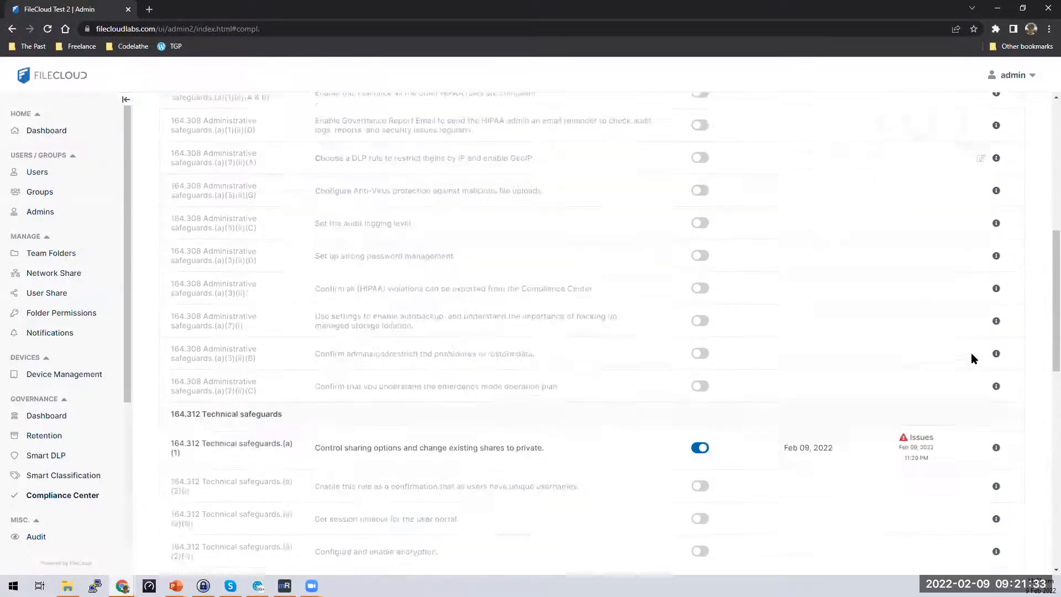
{"action": "scroll", "coordinate": [972, 358], "scroll_direction": "down", "scroll_amount": 4}
Refresh the 164.312 (a)(1) rule's issues, leaving only the TEAM FOLDER POLICY public-shares issue.
{"action": "left_click", "coordinate": [946, 236]}
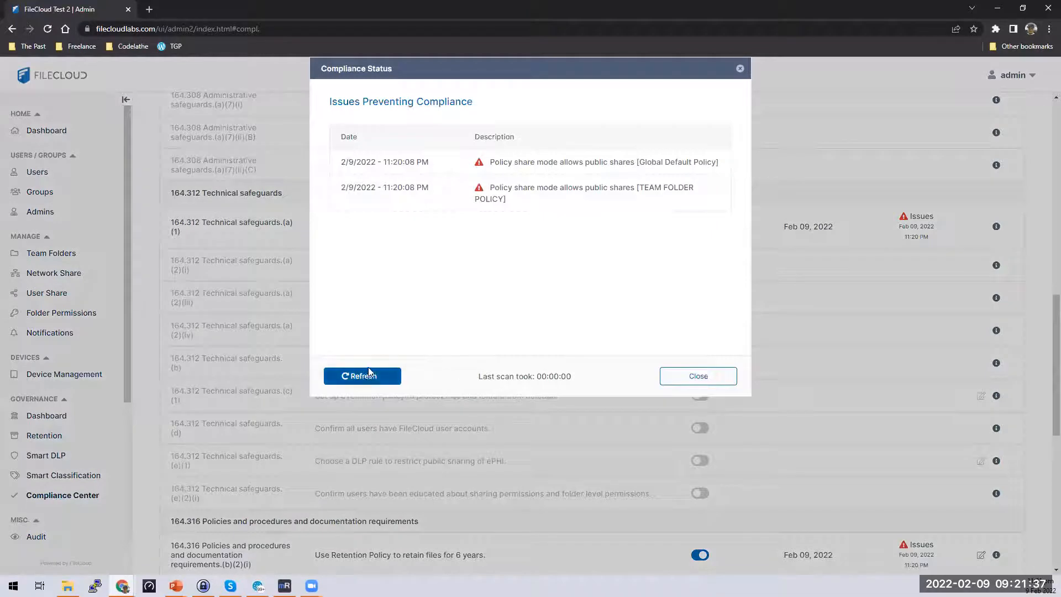
{"action": "left_click", "coordinate": [369, 373]}
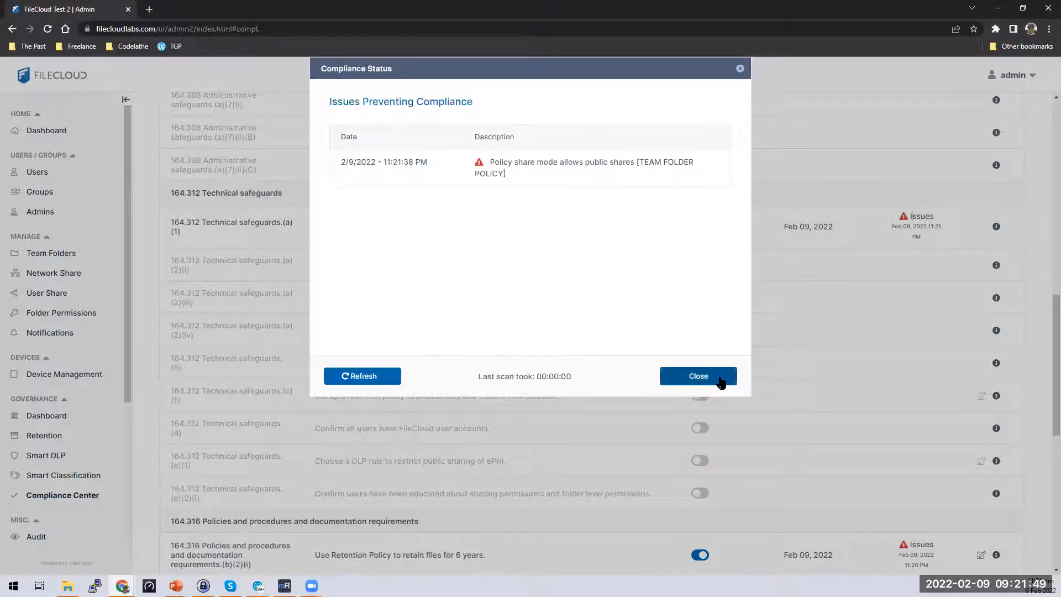
{"action": "left_click", "coordinate": [721, 376]}
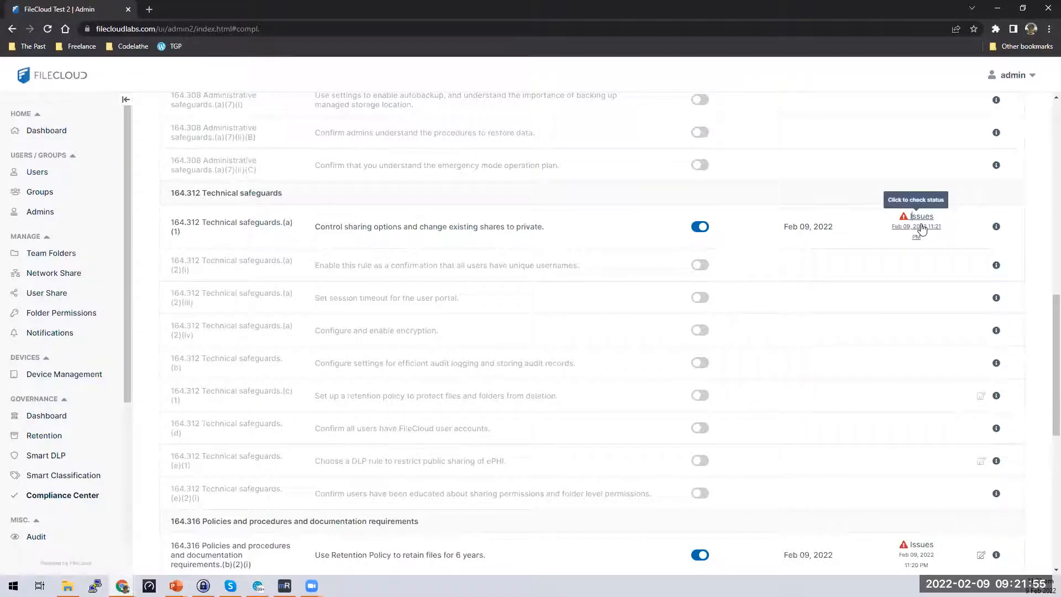
Enable the 164.308 (a)(1)(ii)(A & B) rule requiring all other rules compliant.
{"action": "scroll", "coordinate": [881, 275], "scroll_direction": "up", "scroll_amount": 10}
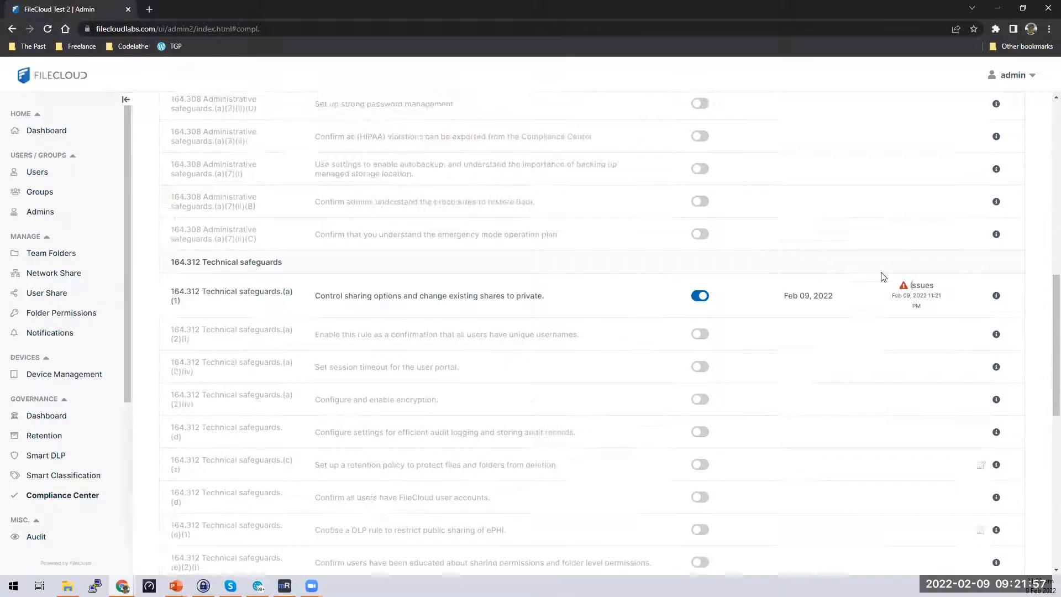
{"action": "scroll", "coordinate": [882, 276], "scroll_direction": "up", "scroll_amount": 2}
{"action": "scroll", "coordinate": [882, 276], "scroll_direction": "down", "scroll_amount": 5}
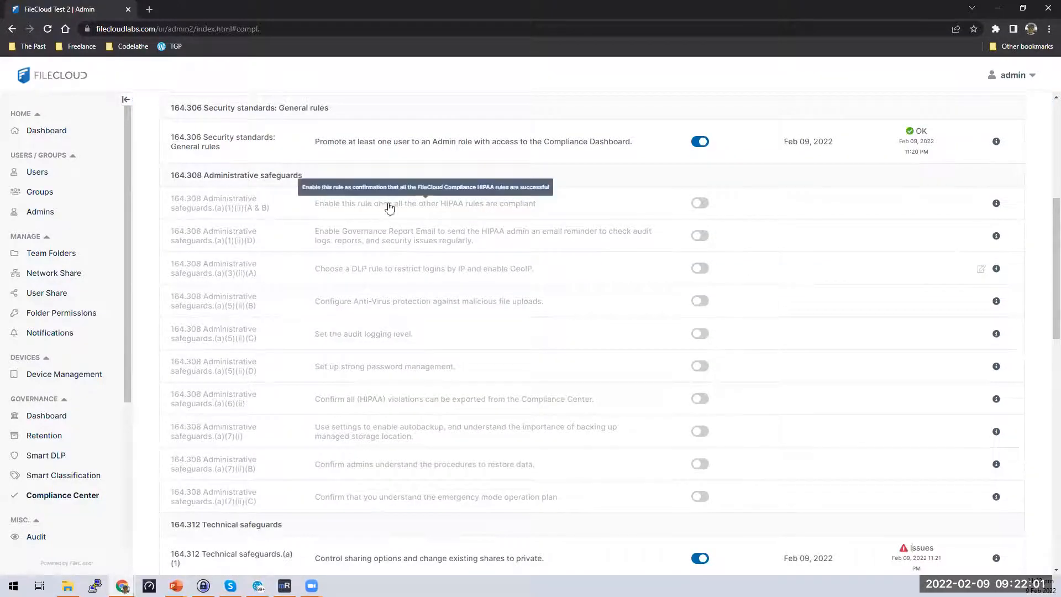
{"action": "left_click", "coordinate": [700, 203]}
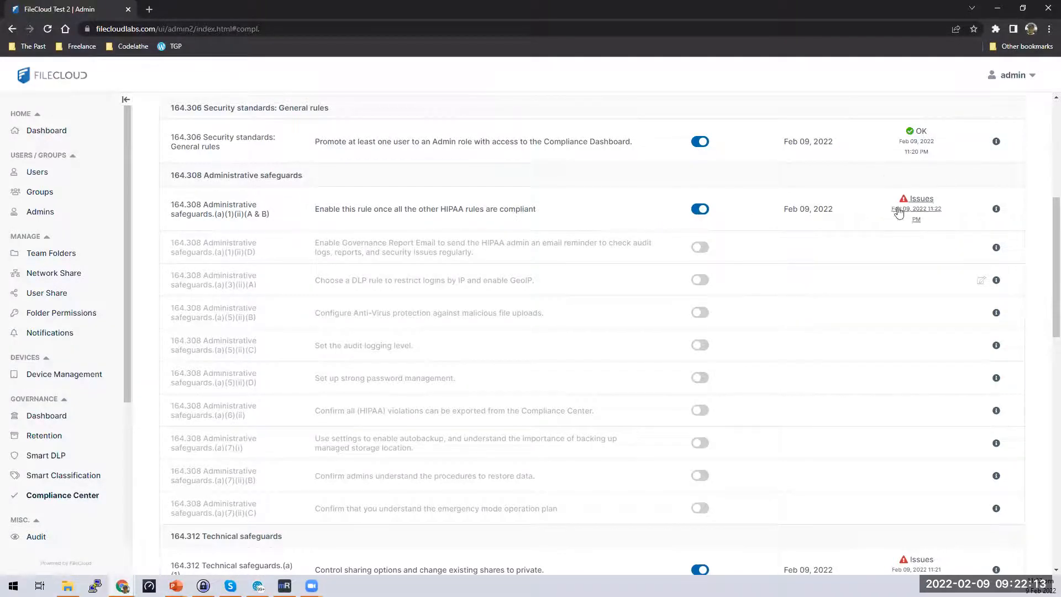
Review its issue list showing which other HIPAA rules are not passing.
{"action": "left_click", "coordinate": [921, 202]}
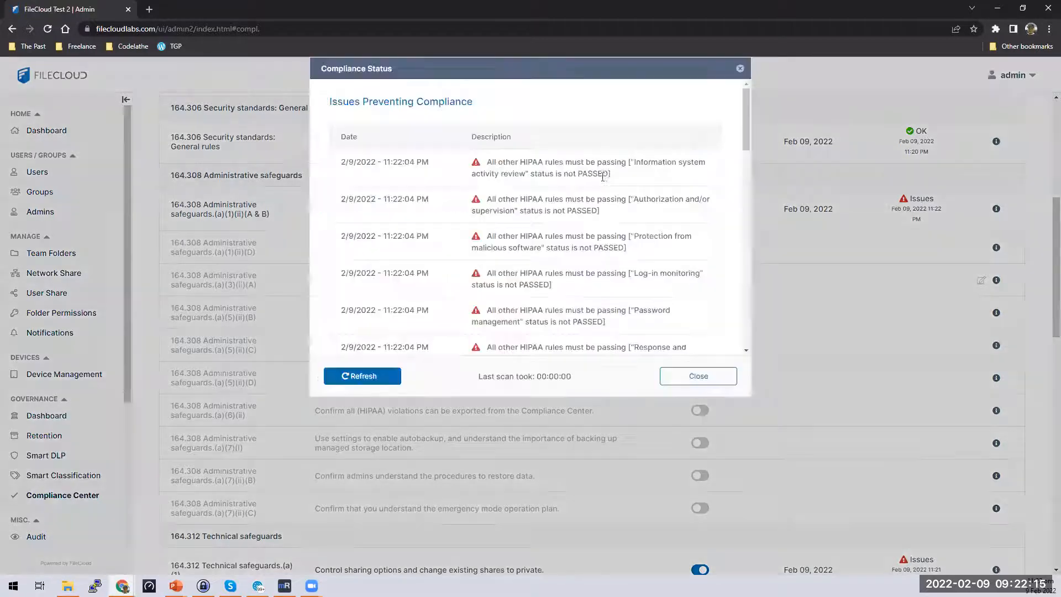
{"action": "scroll", "coordinate": [688, 165], "scroll_direction": "down", "scroll_amount": 1}
{"action": "scroll", "coordinate": [688, 165], "scroll_direction": "down", "scroll_amount": 10}
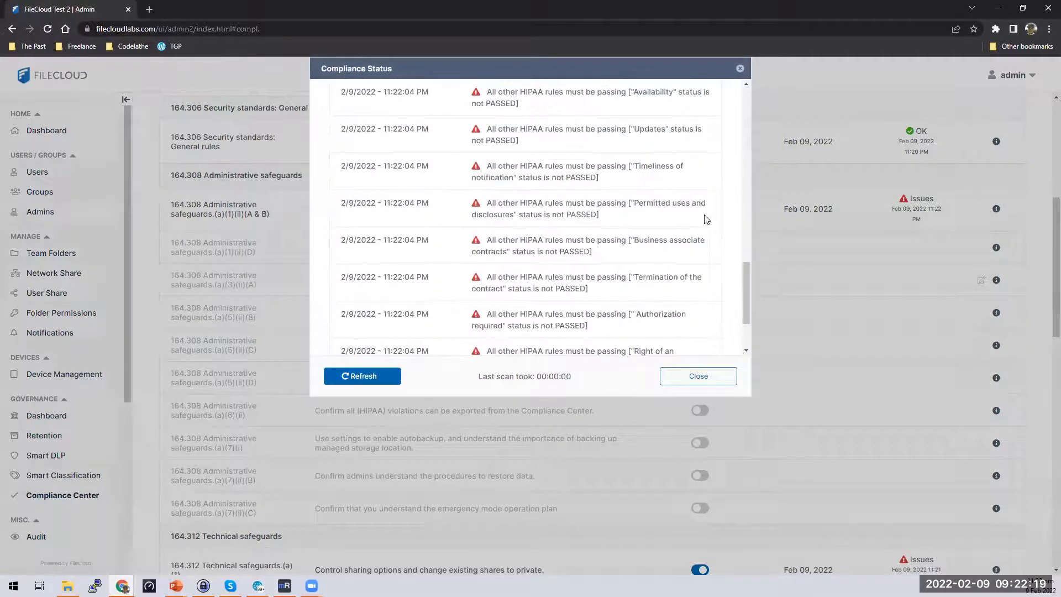
{"action": "scroll", "coordinate": [705, 219], "scroll_direction": "up", "scroll_amount": 10}
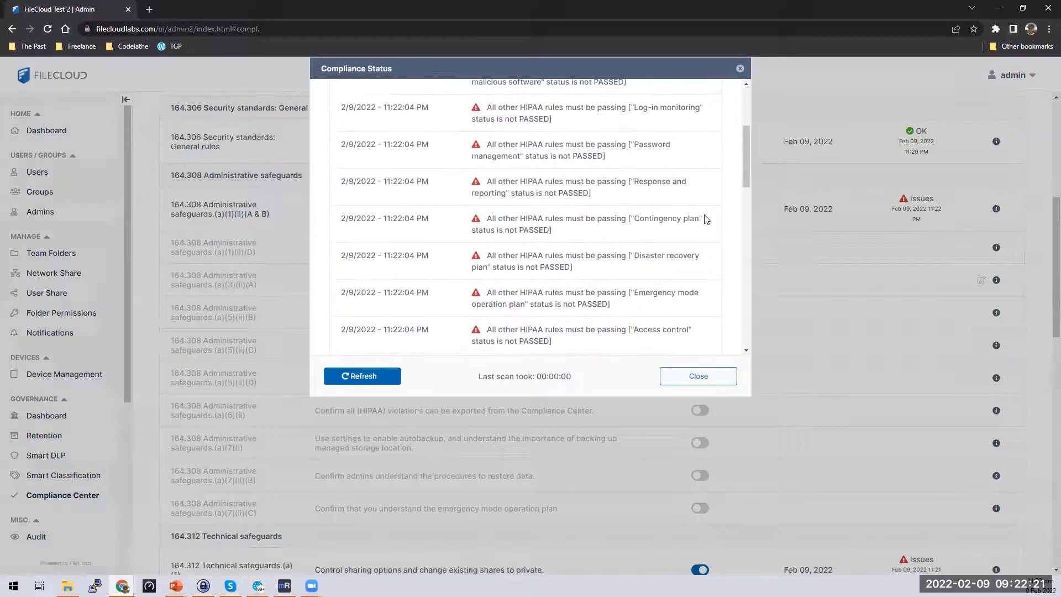
{"action": "scroll", "coordinate": [705, 220], "scroll_direction": "up", "scroll_amount": 2}
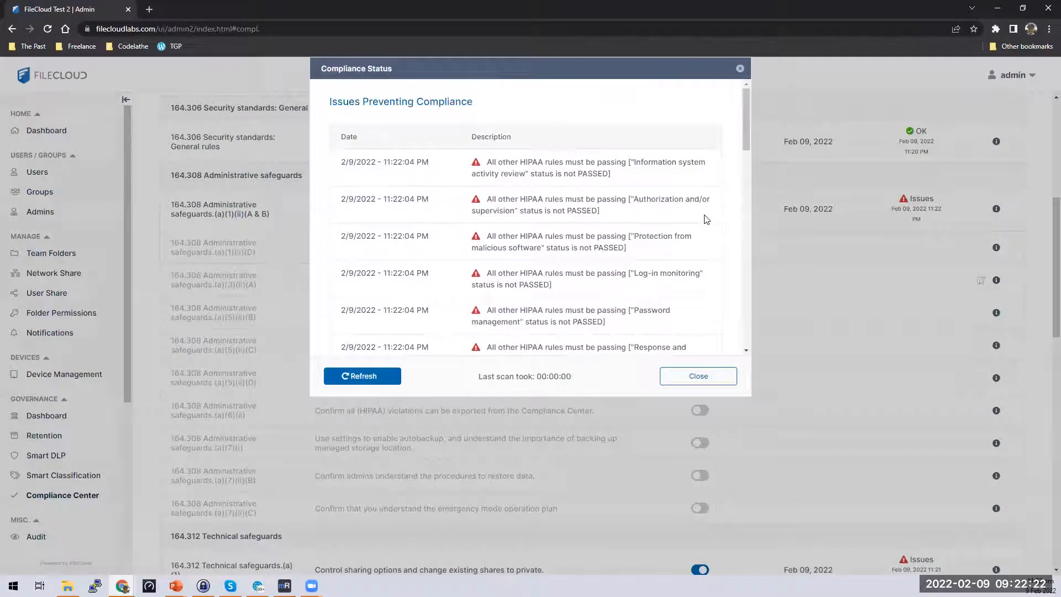
{"action": "left_click", "coordinate": [723, 378]}
{"action": "left_click_drag", "start_coordinate": [314, 213], "coordinate": [539, 224]}
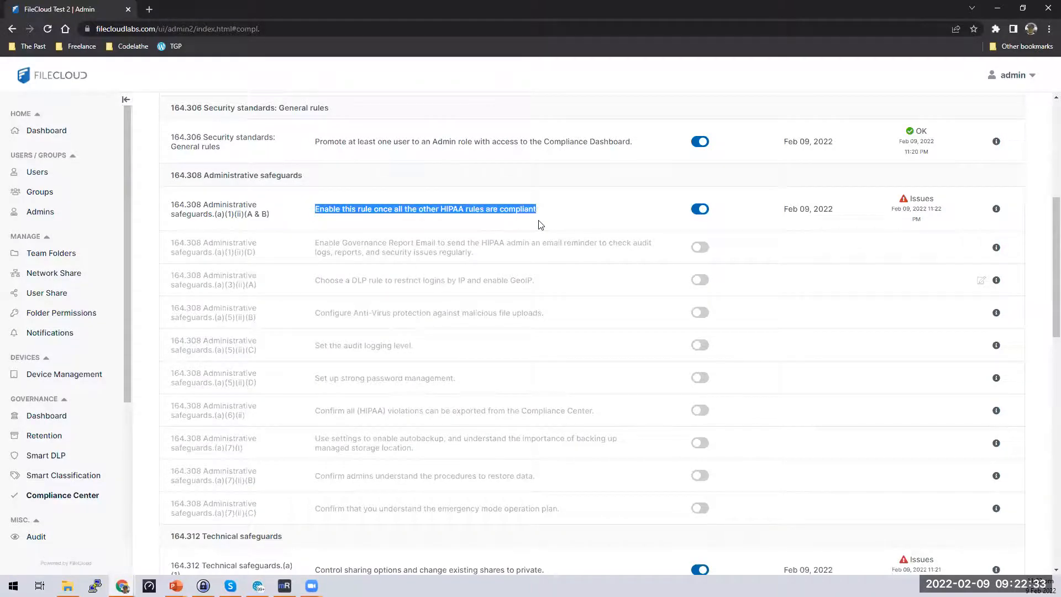
Disable the 164.308 (a)(1)(ii)(A & B) rule and enable the (a)(1)(ii)(D) Governance Report Email rule.
{"action": "left_click", "coordinate": [697, 216]}
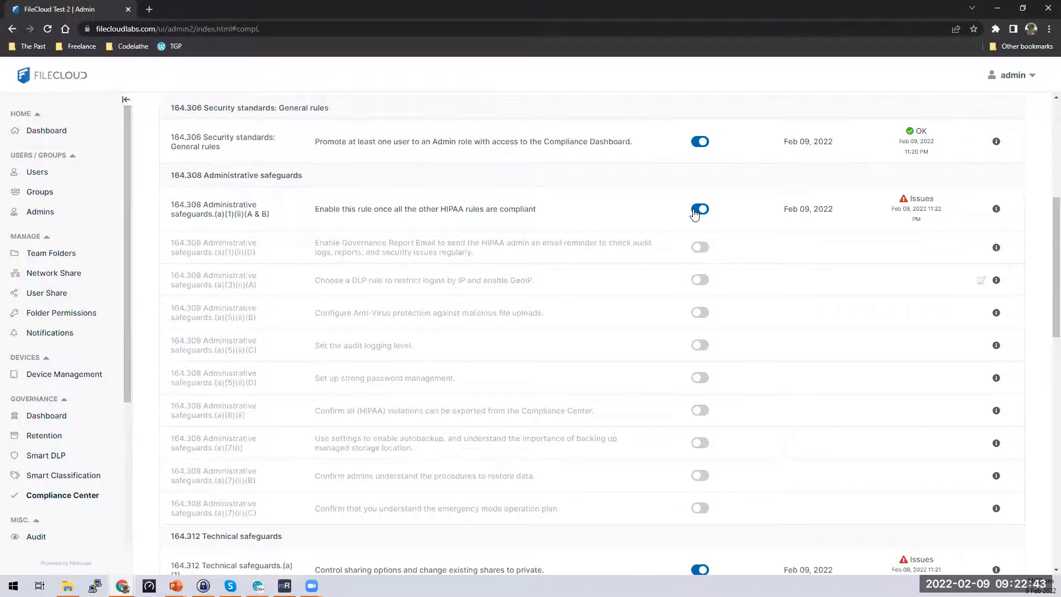
{"action": "left_click", "coordinate": [698, 210]}
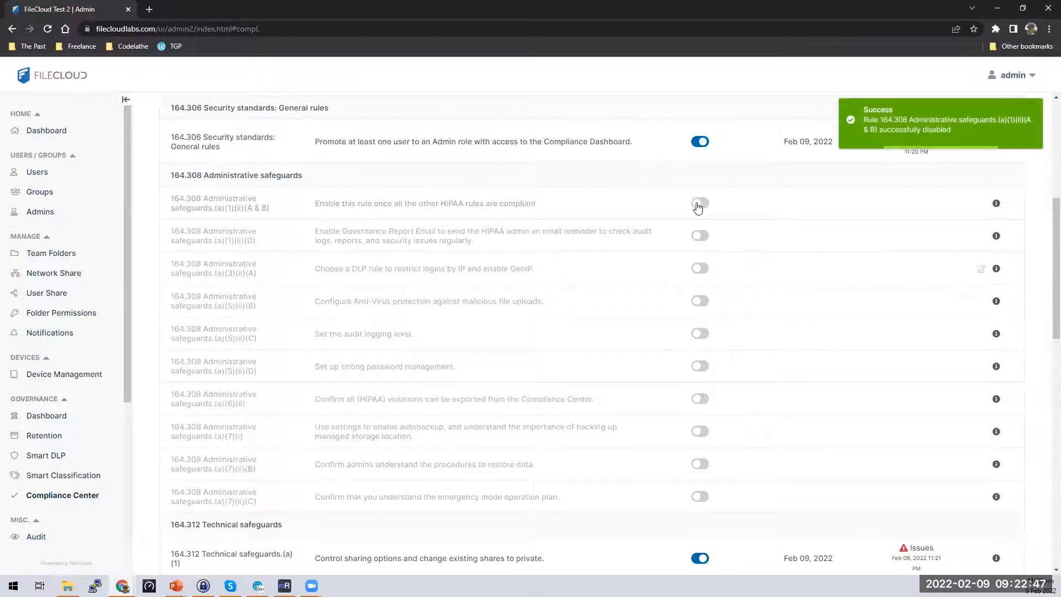
{"action": "left_click", "coordinate": [702, 236]}
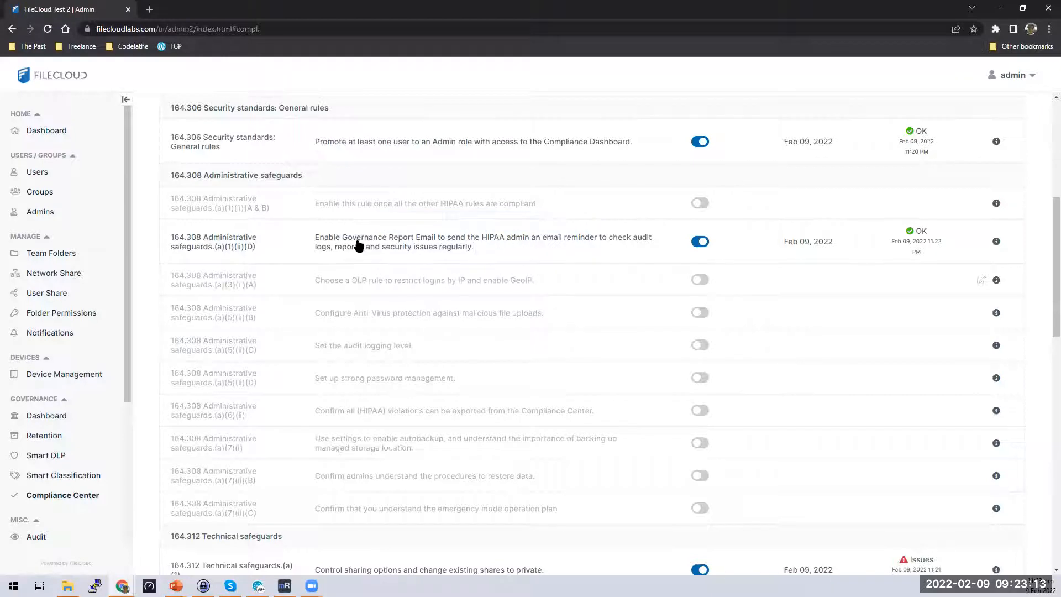
{"action": "double_click", "coordinate": [318, 238]}
{"action": "left_click", "coordinate": [532, 255]}
{"action": "left_click", "coordinate": [702, 281]}
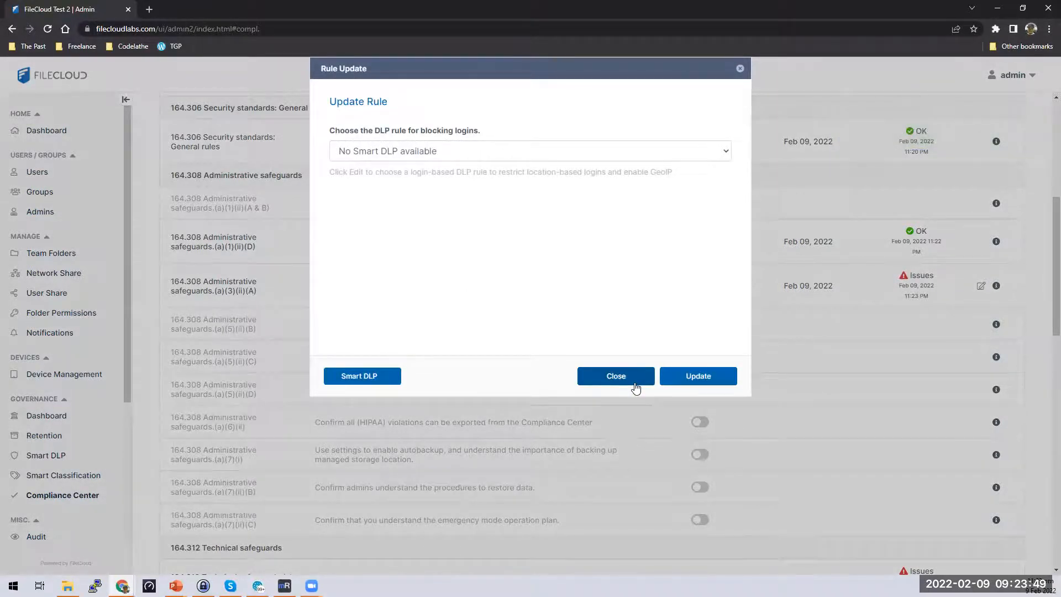
{"action": "left_click", "coordinate": [635, 383]}
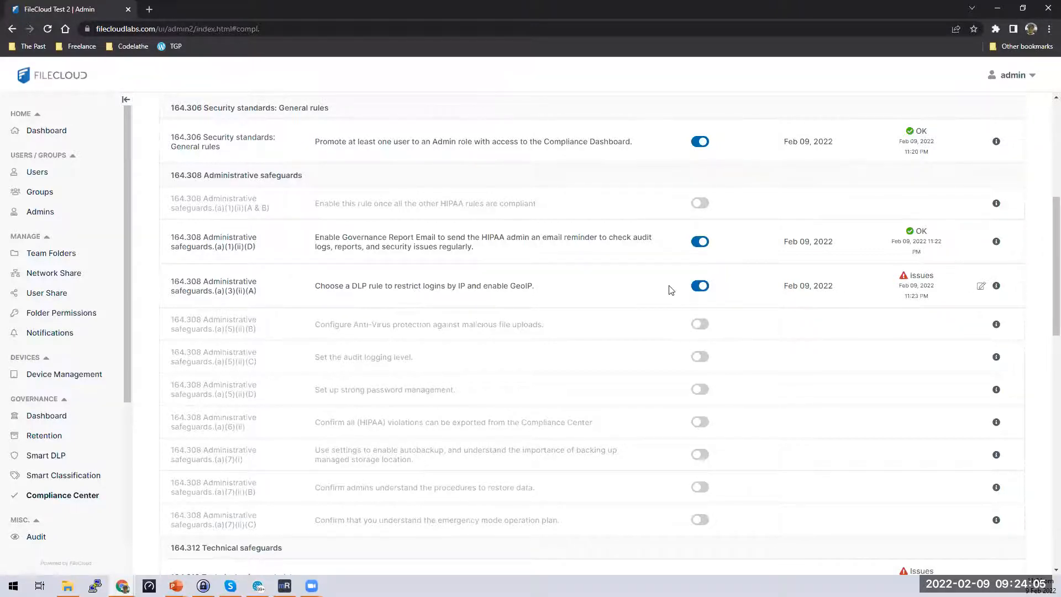
{"action": "left_click", "coordinate": [982, 287]}
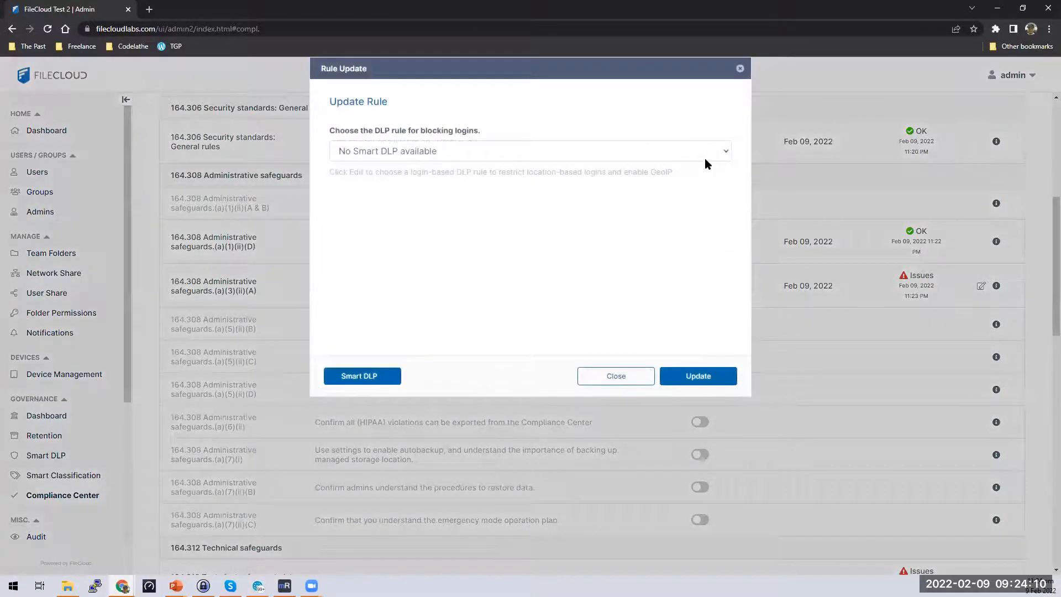
{"action": "left_click", "coordinate": [705, 157]}
{"action": "left_click", "coordinate": [693, 198]}
Browse the Smart DLP rules, then reopen the HIPAA rules at 164.312 Technical safeguards.
{"action": "left_click", "coordinate": [371, 376]}
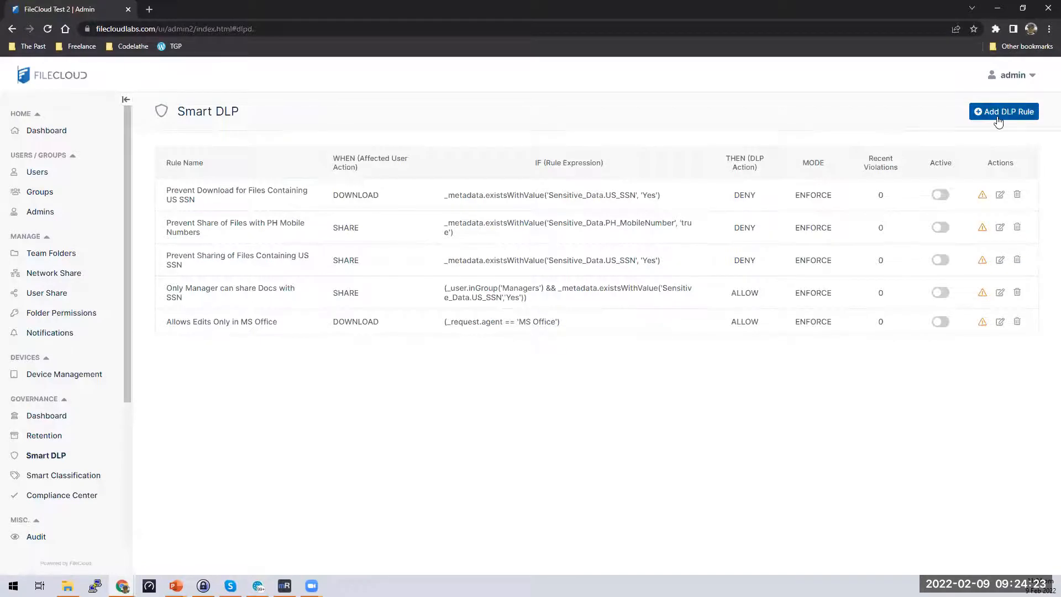
{"action": "left_click", "coordinate": [88, 501]}
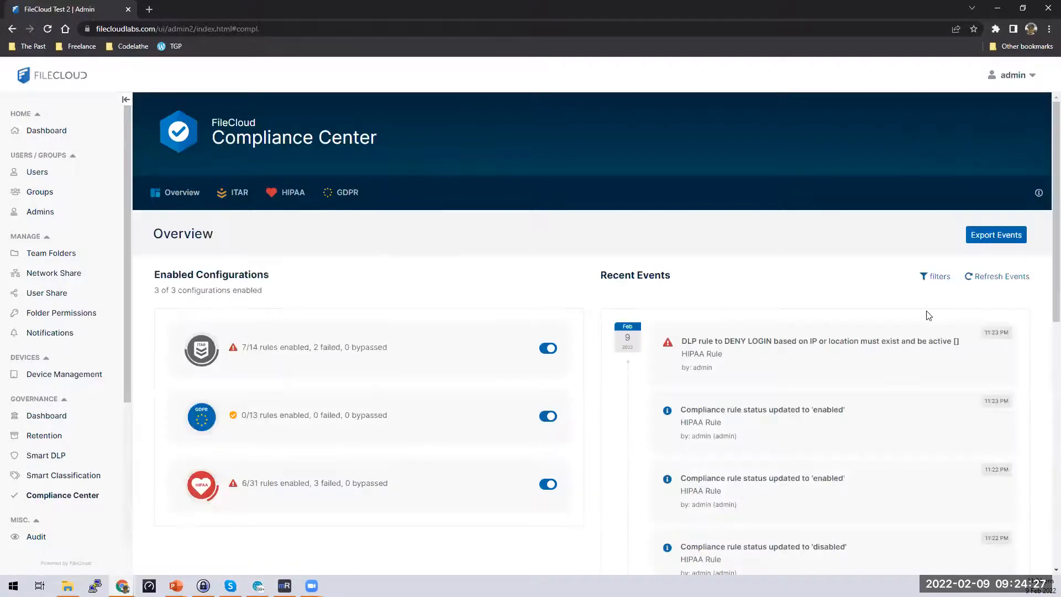
{"action": "left_click", "coordinate": [285, 195]}
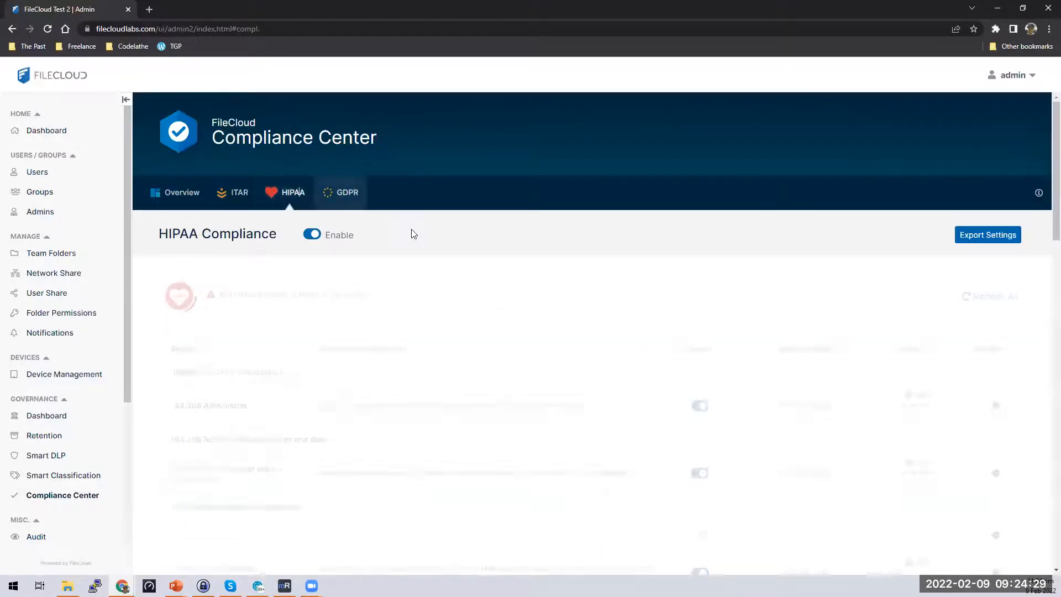
{"action": "scroll", "coordinate": [919, 442], "scroll_direction": "down", "scroll_amount": 10}
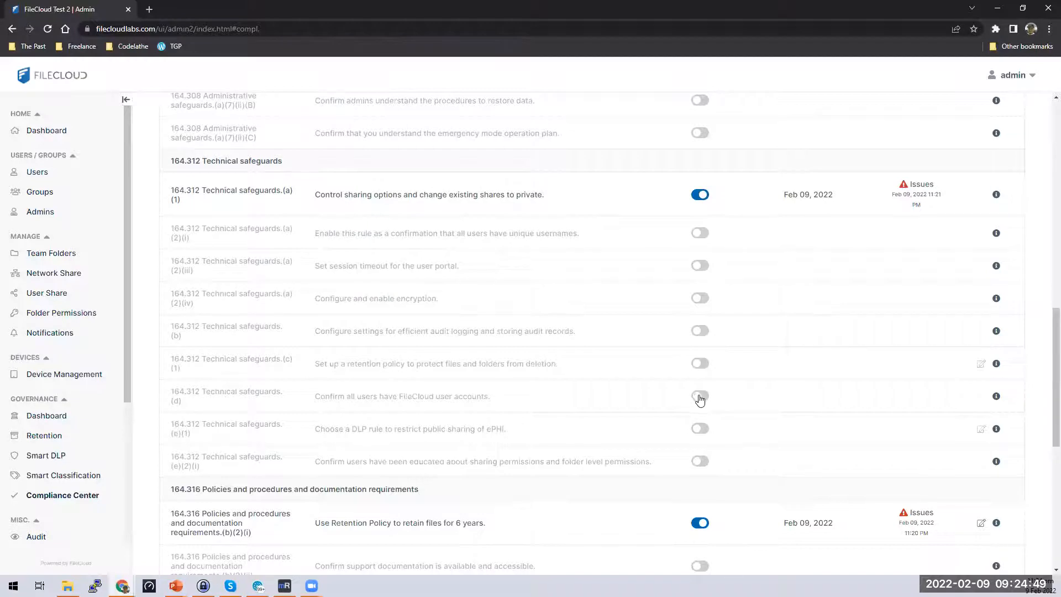
Switch on HIPAA rule 164.312(d), which confirms all users have FileCloud user accounts.
{"action": "left_click_drag", "start_coordinate": [162, 400], "coordinate": [537, 408]}
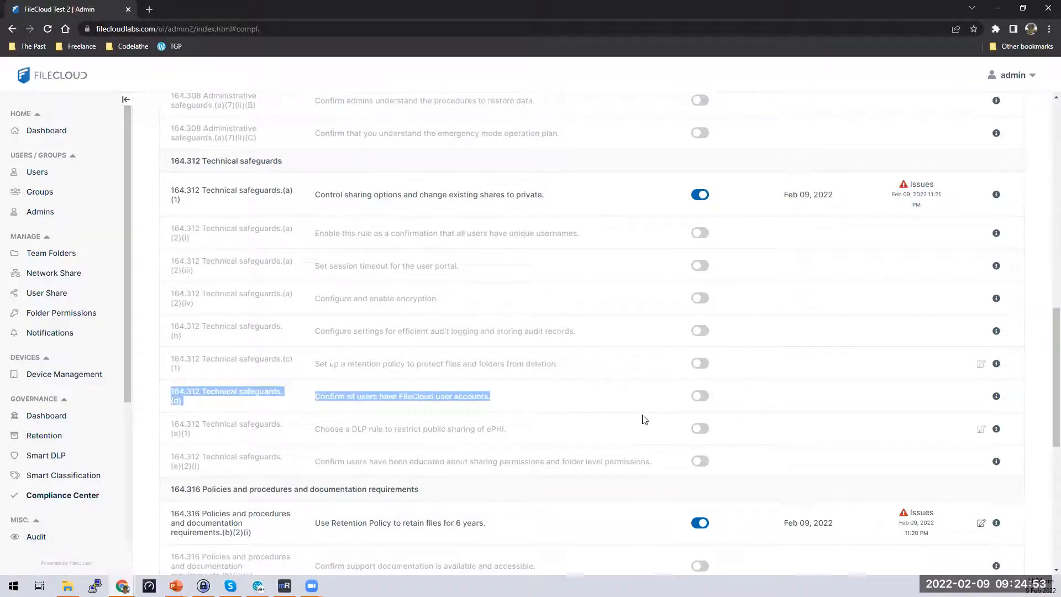
{"action": "left_click", "coordinate": [708, 396]}
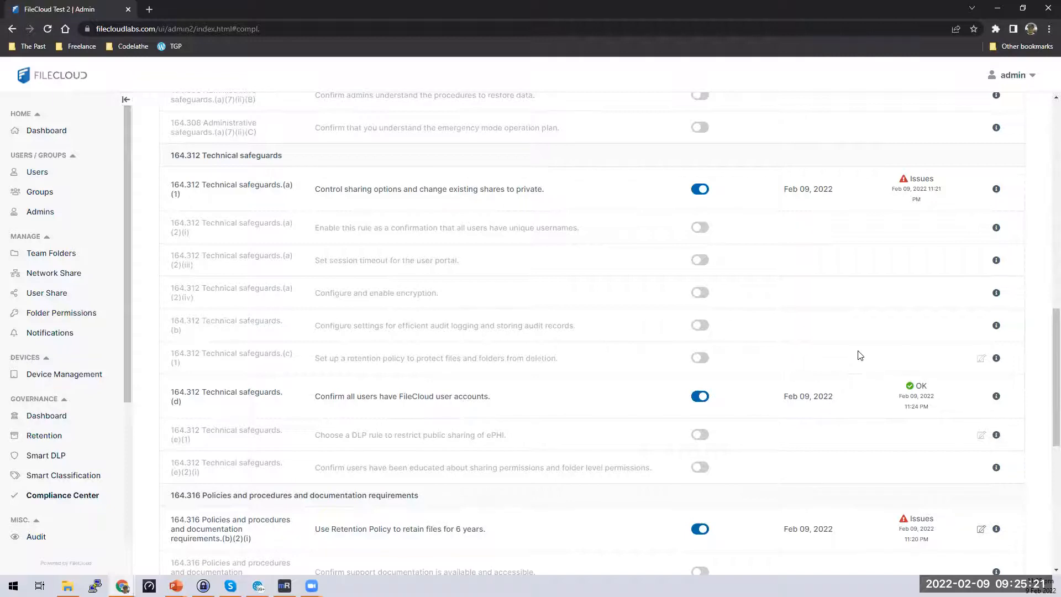
{"action": "scroll", "coordinate": [872, 311], "scroll_direction": "down", "scroll_amount": 7}
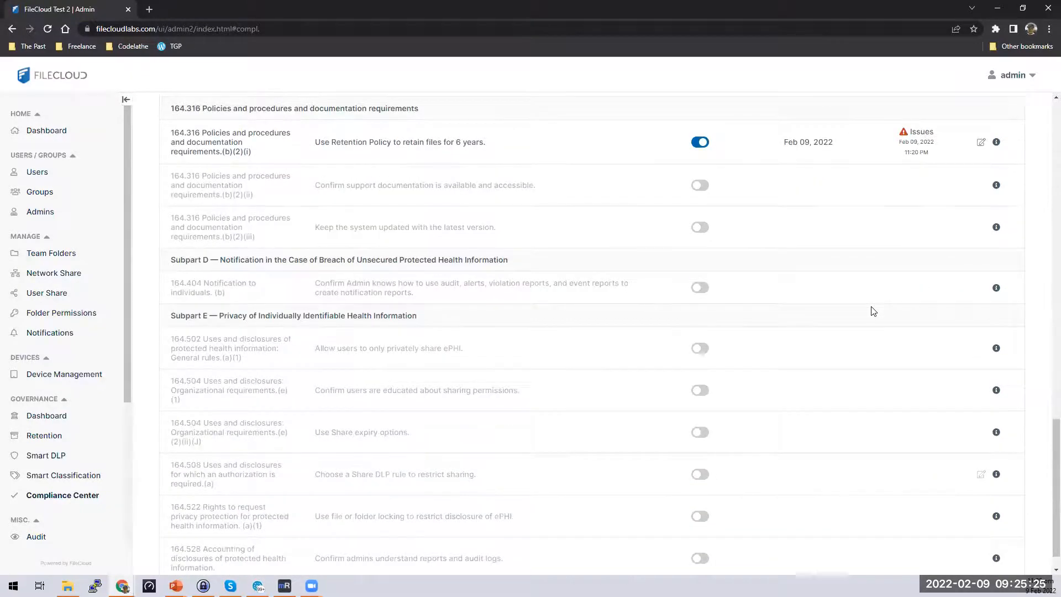
{"action": "scroll", "coordinate": [872, 311], "scroll_direction": "down", "scroll_amount": 1}
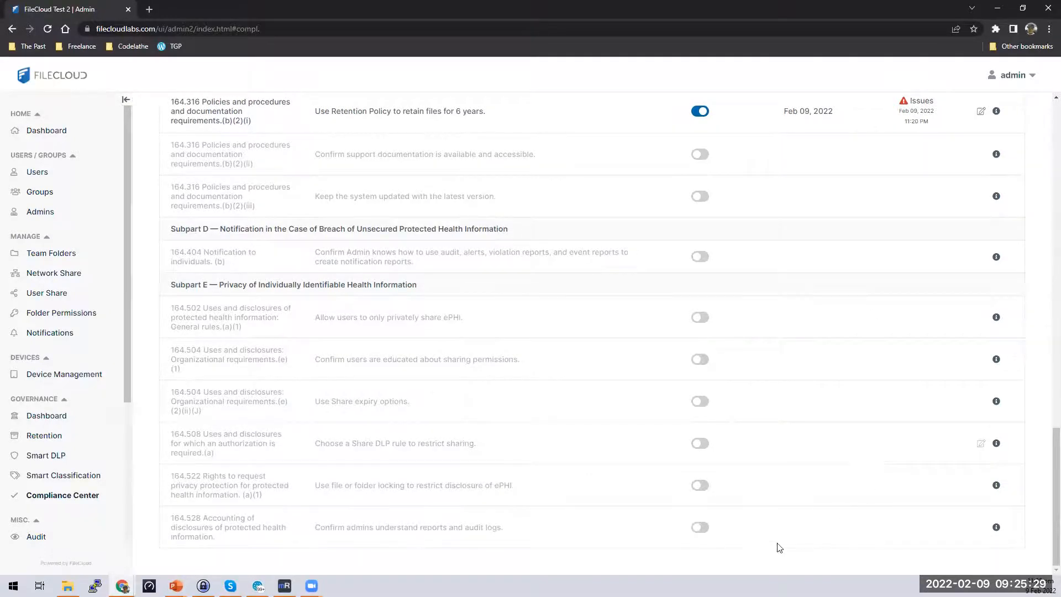
{"action": "scroll", "coordinate": [743, 331], "scroll_direction": "up", "scroll_amount": 5}
{"action": "scroll", "coordinate": [743, 320], "scroll_direction": "up", "scroll_amount": 10}
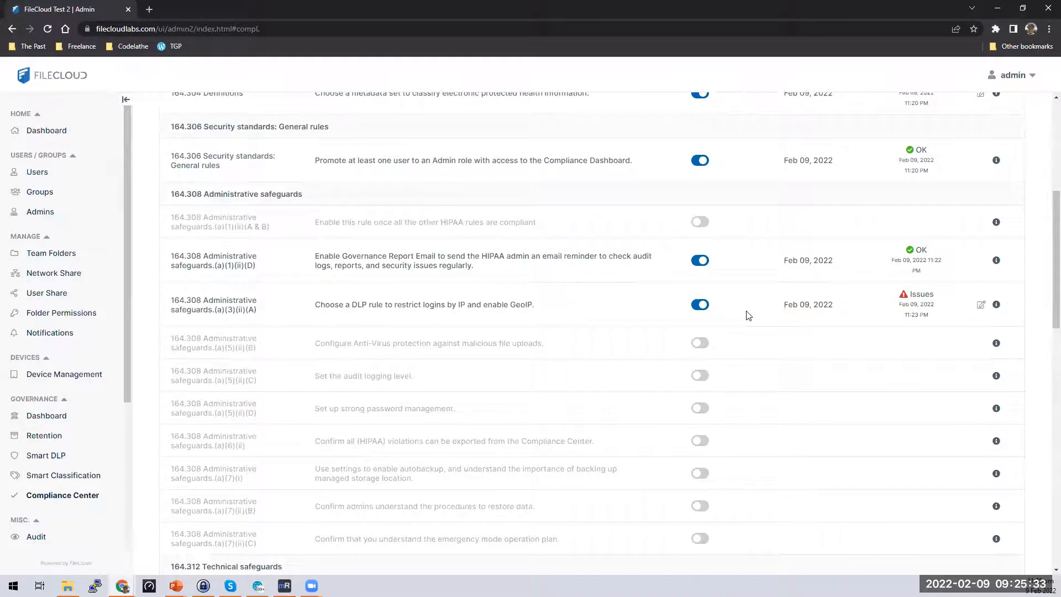
{"action": "scroll", "coordinate": [749, 316], "scroll_direction": "up", "scroll_amount": 2}
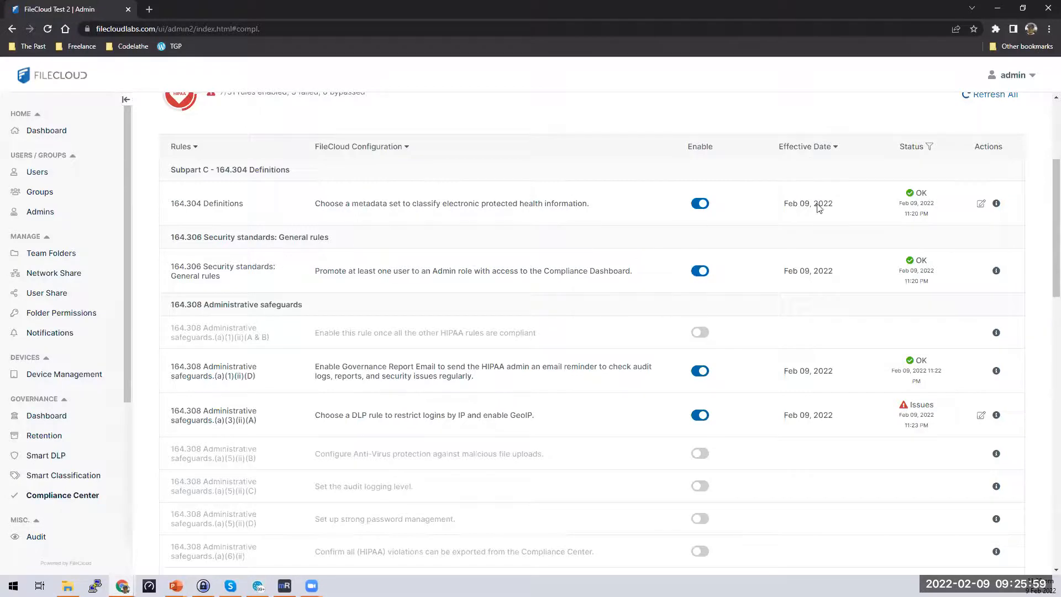
{"action": "scroll", "coordinate": [751, 204], "scroll_direction": "up", "scroll_amount": 3}
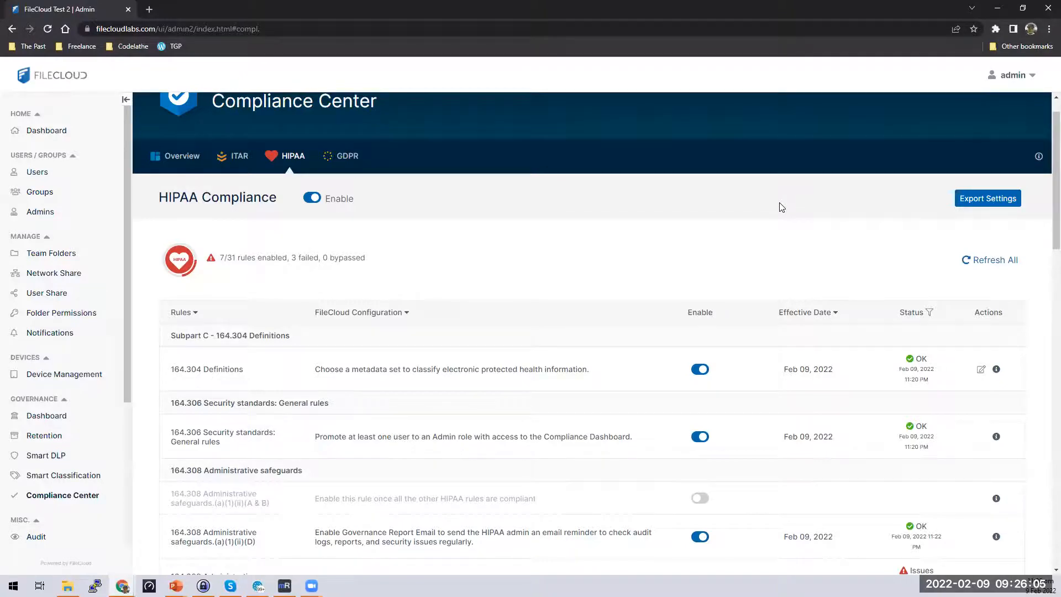
{"action": "scroll", "coordinate": [779, 309], "scroll_direction": "down", "scroll_amount": 5}
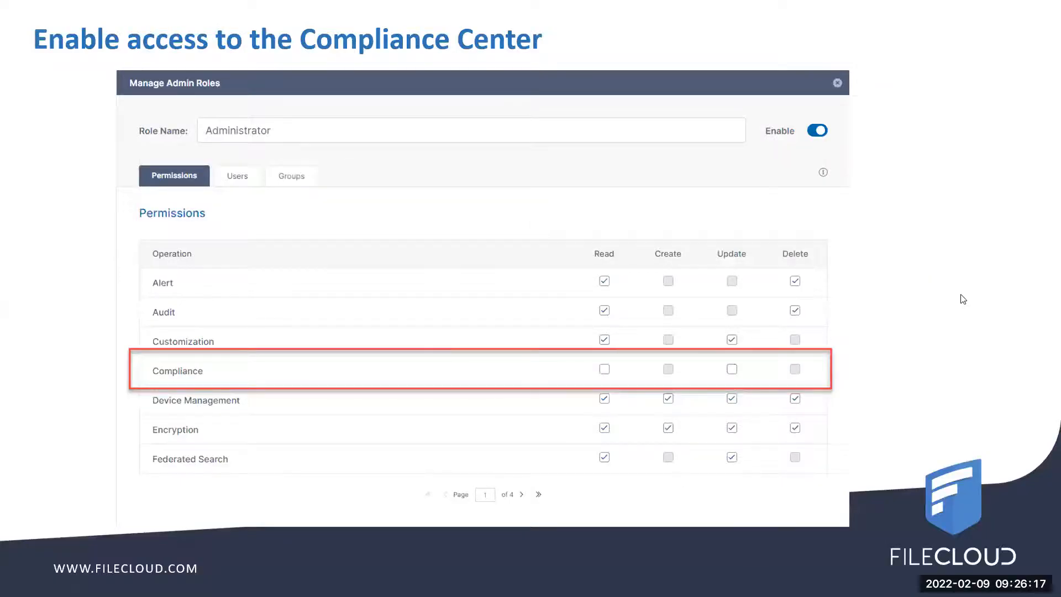
Advance through the HIPAA Compliance Center and Demo slides to Questions?, then return to FileCloud.
{"action": "left_click", "coordinate": [962, 300]}
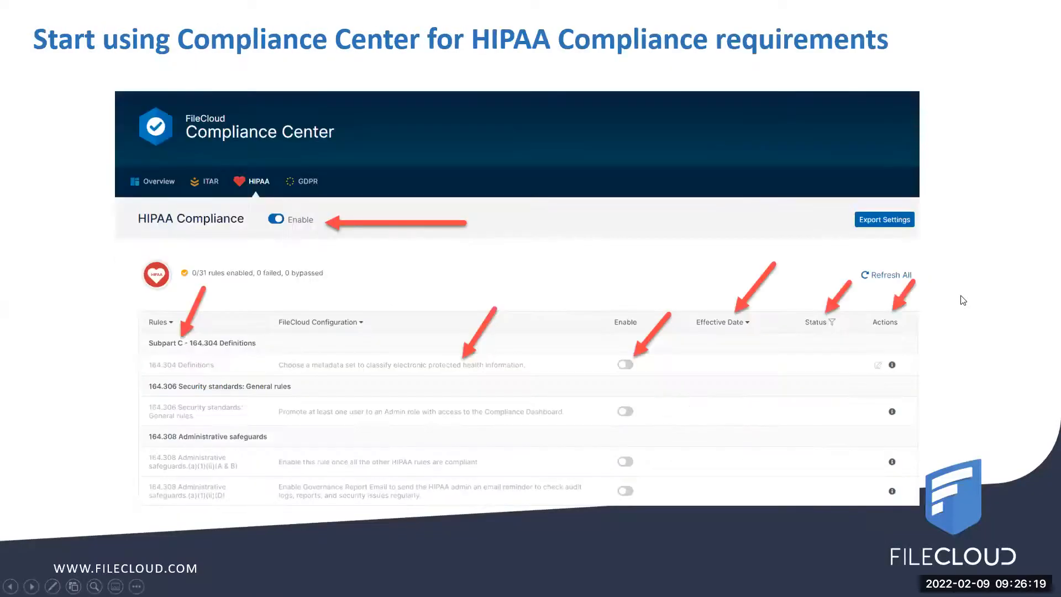
{"action": "key", "text": "Right"}
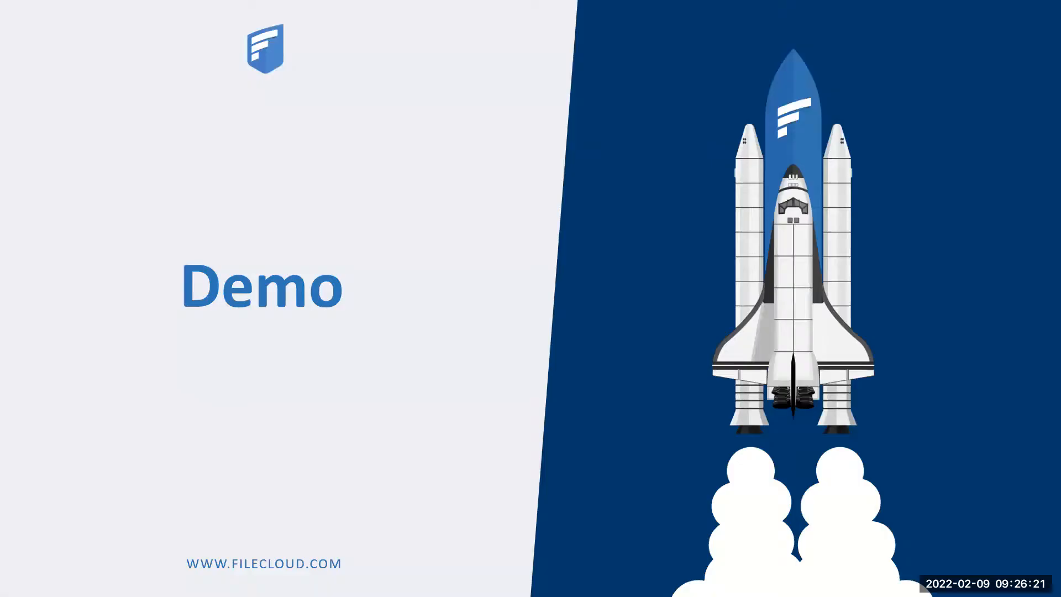
{"action": "key", "text": "Right"}
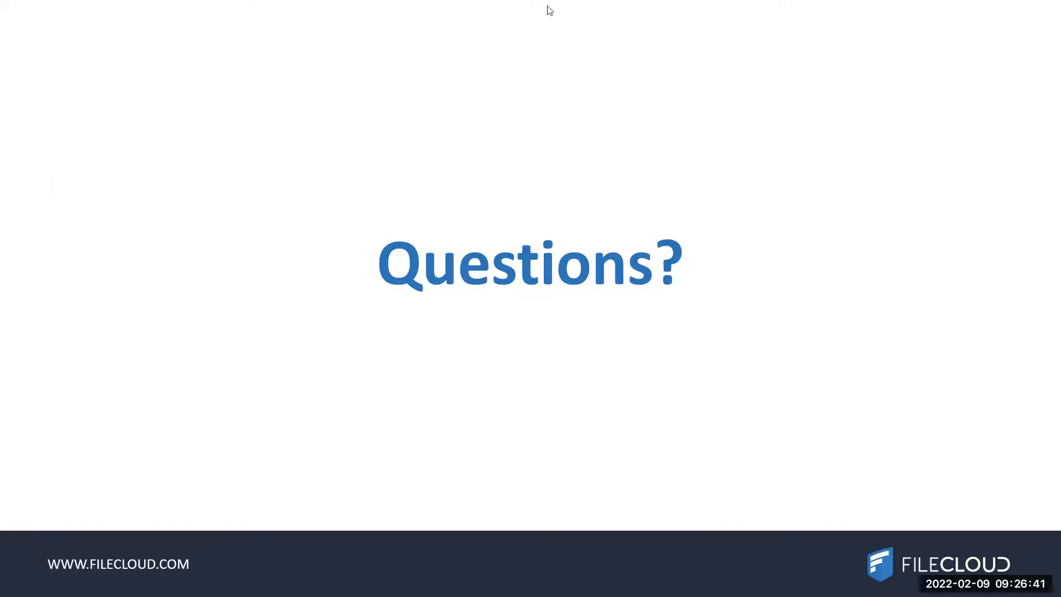
{"action": "key", "text": "alt+Tab"}
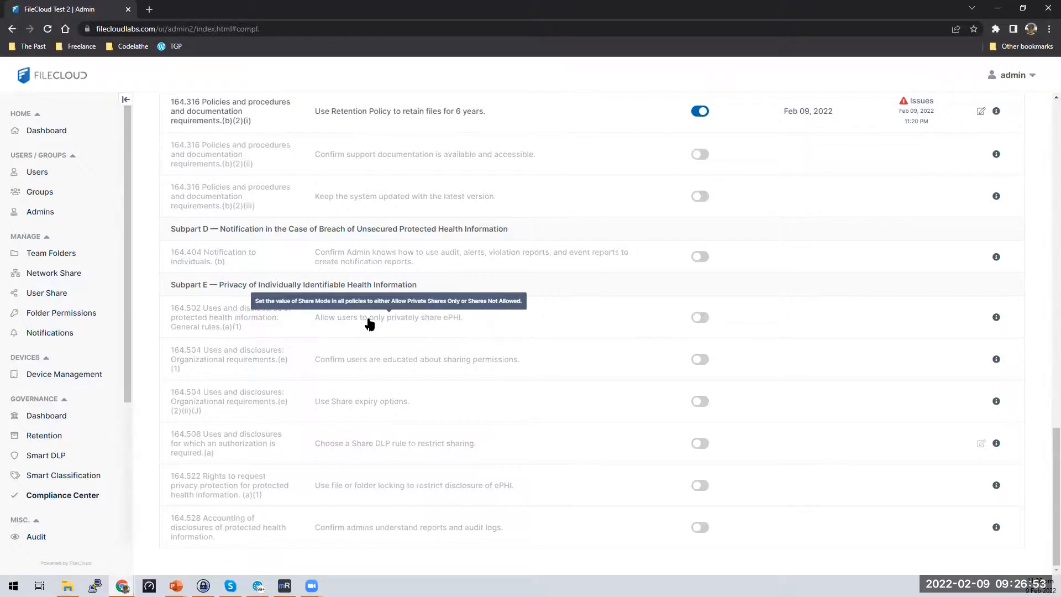
{"action": "left_click", "coordinate": [926, 110]}
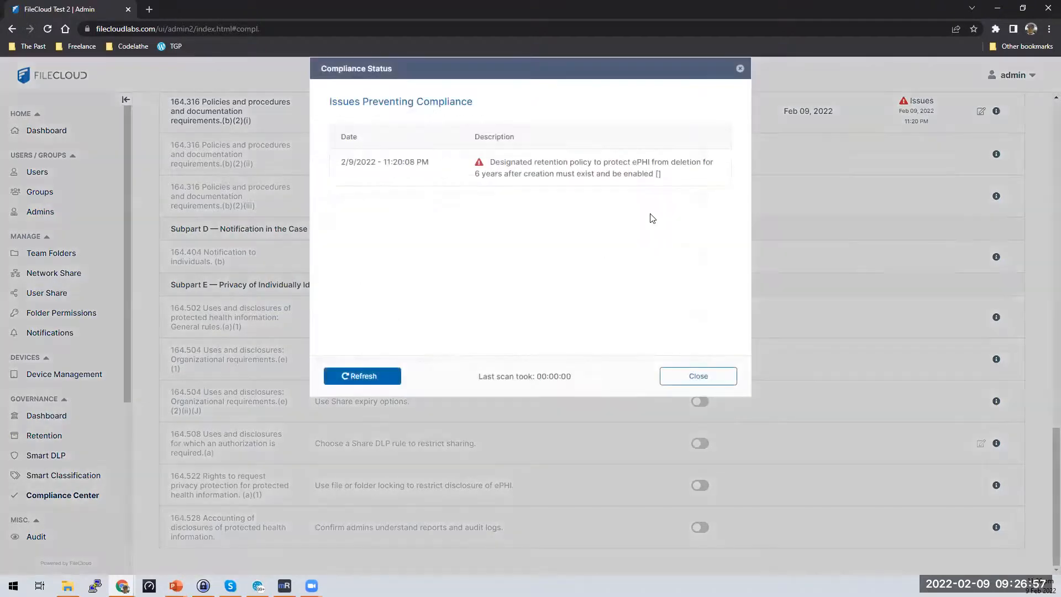
{"action": "left_click", "coordinate": [740, 68]}
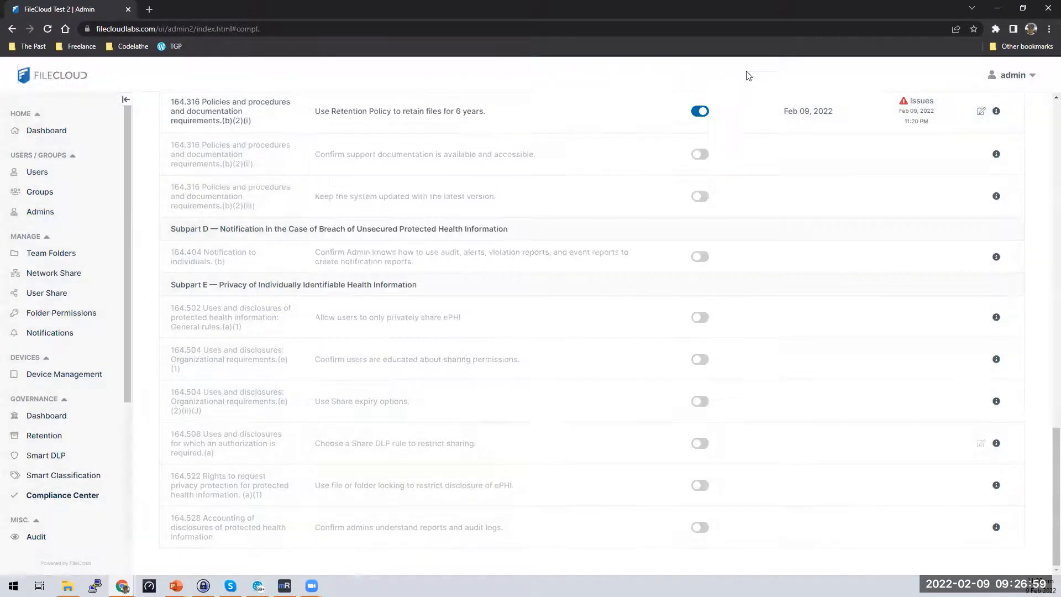
{"action": "left_click", "coordinate": [980, 113]}
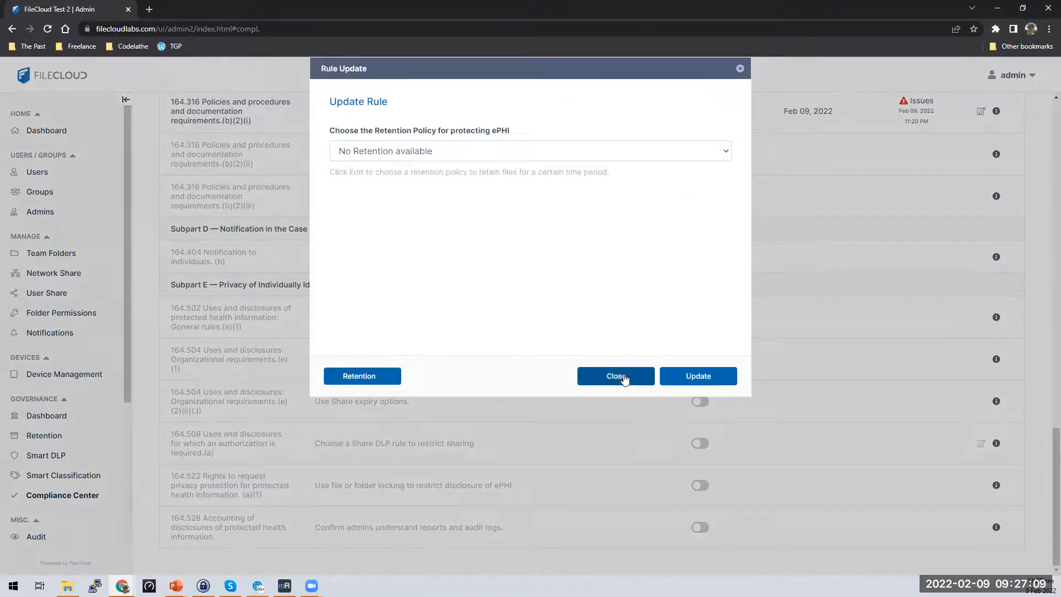
{"action": "left_click", "coordinate": [624, 376]}
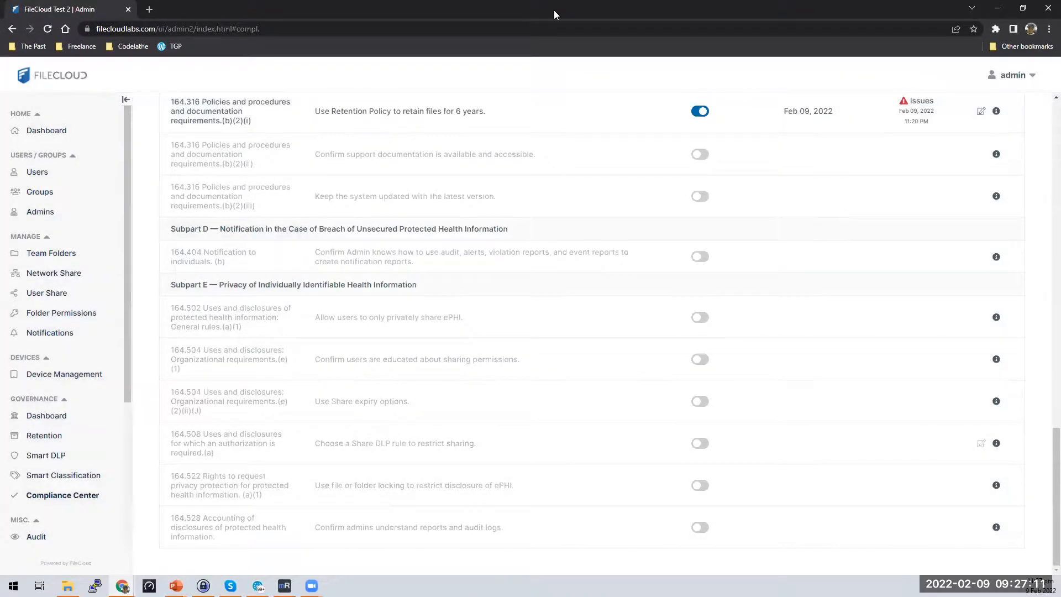